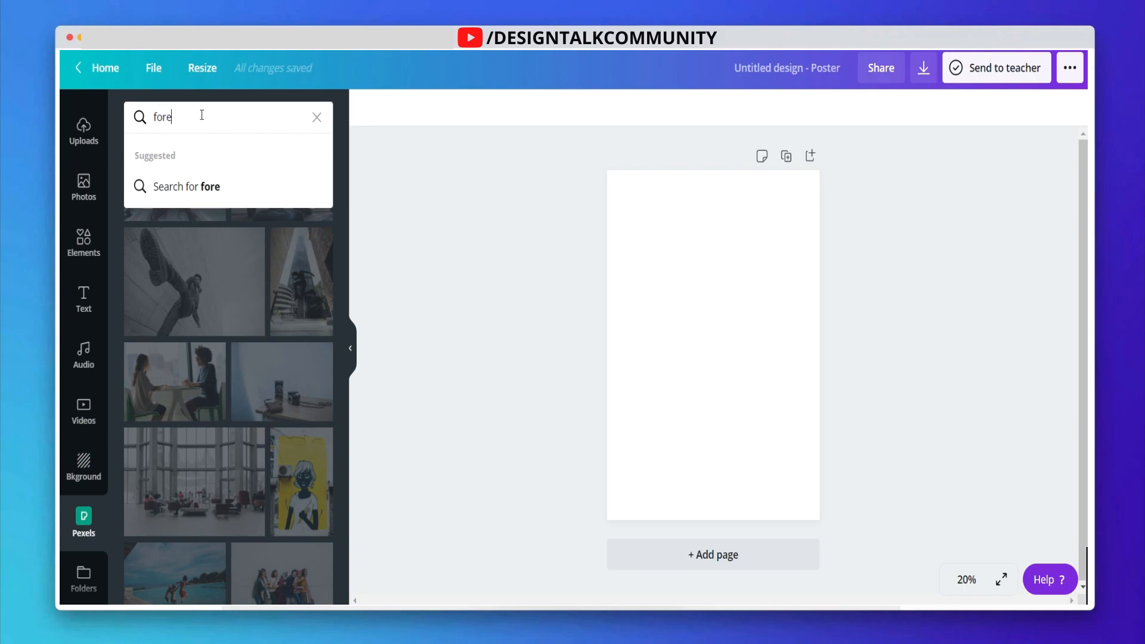
Step: Search Pexels for "forest", add the misty green pine forest photo, and set it as the poster's background
{"action": "key", "text": "Return"}
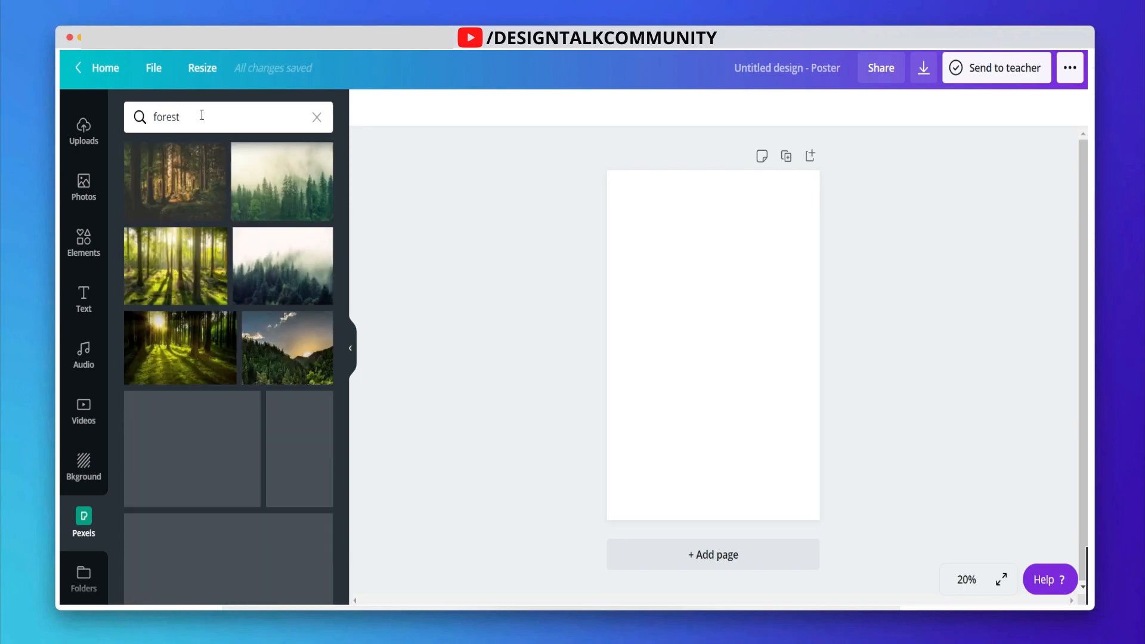
{"action": "left_click", "coordinate": [267, 186]}
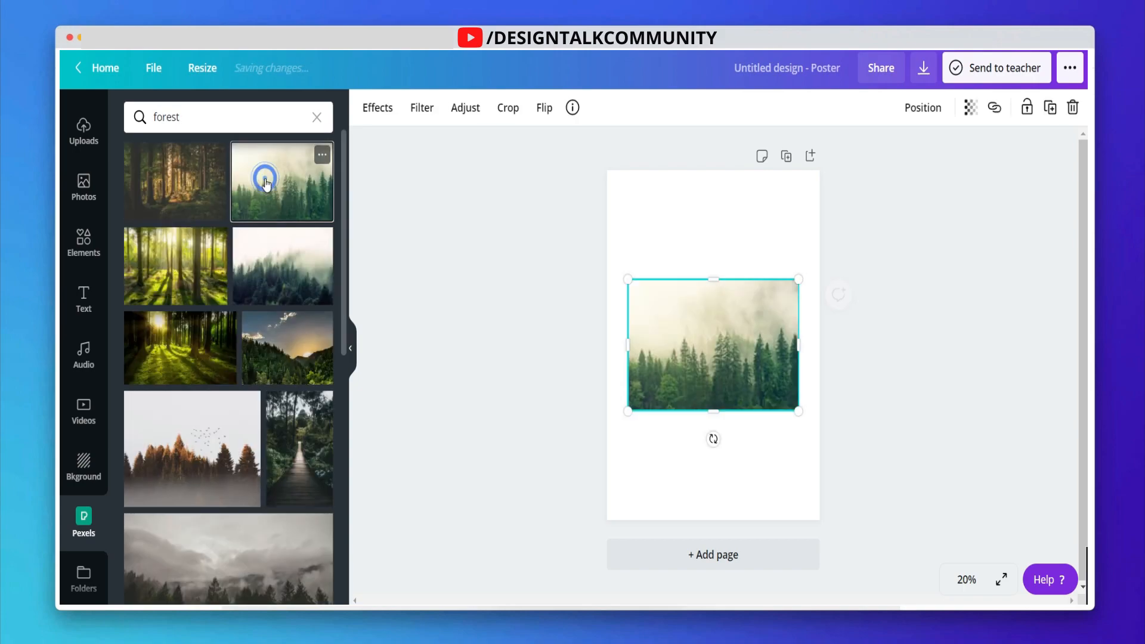
{"action": "right_click", "coordinate": [724, 367]}
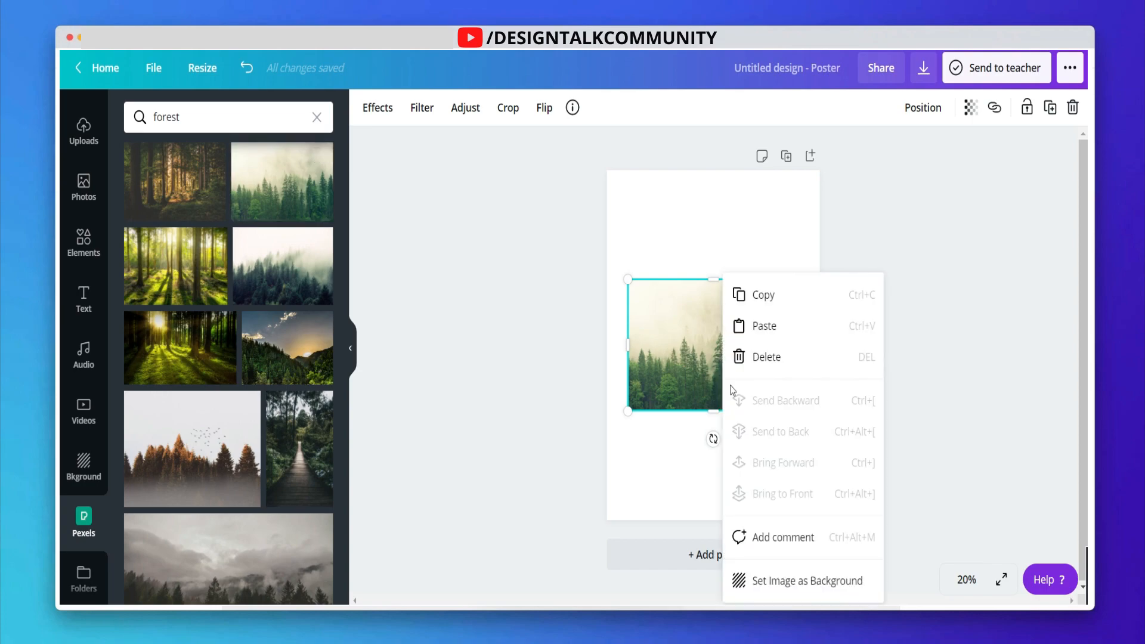
{"action": "left_click", "coordinate": [777, 587]}
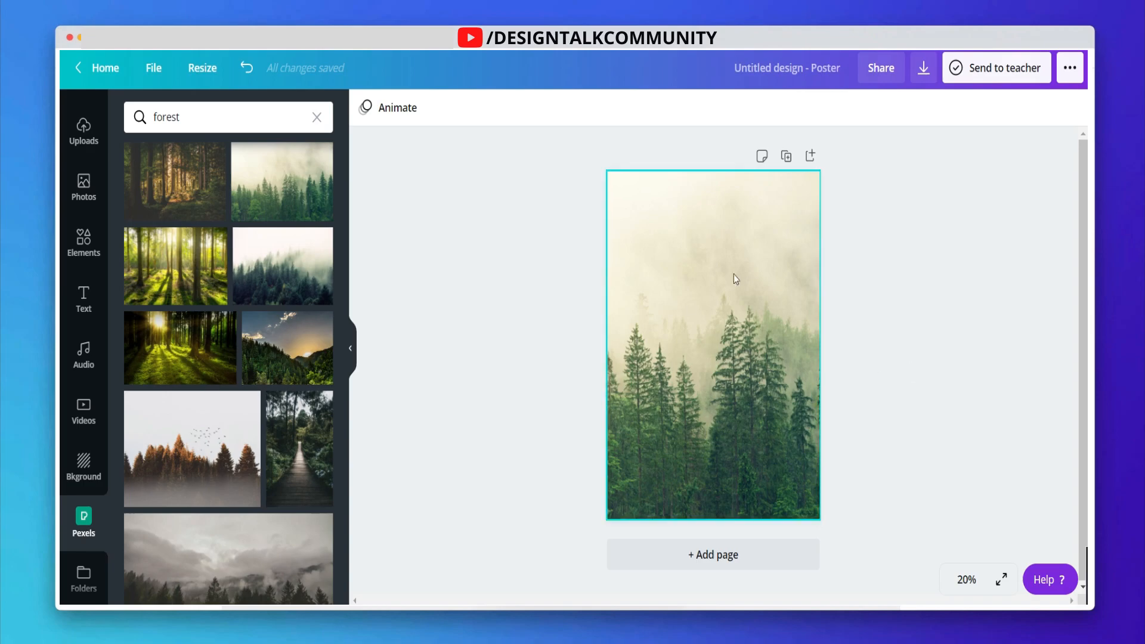
{"action": "left_click", "coordinate": [736, 360]}
{"action": "left_click", "coordinate": [1024, 324]}
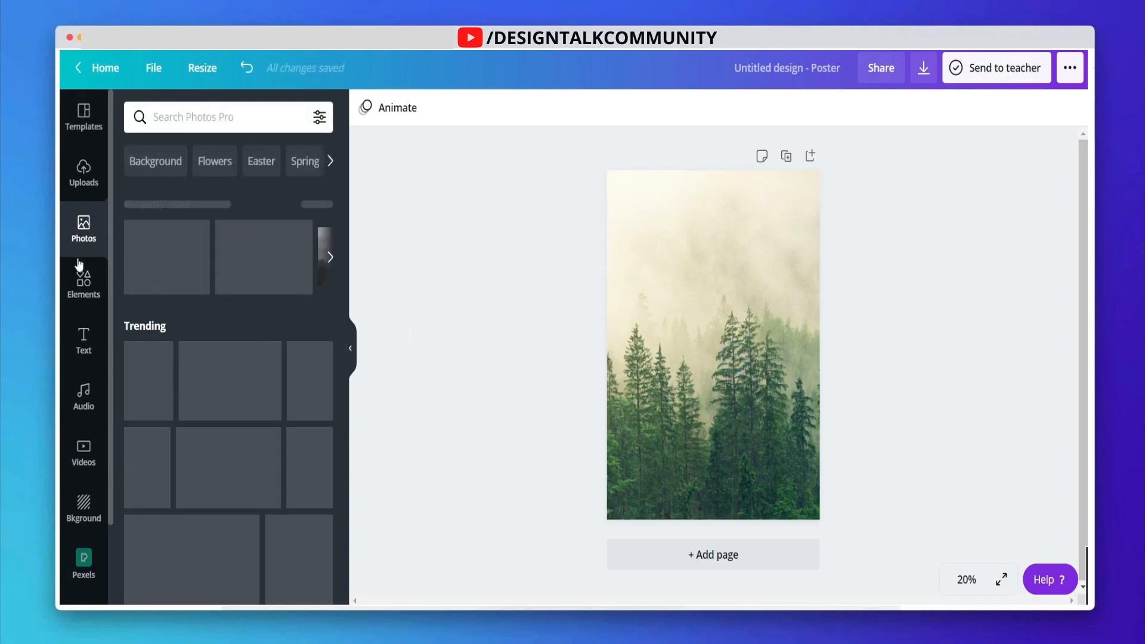
Step: Add a heading reading "Celebrate" to the poster
{"action": "left_click", "coordinate": [83, 279]}
{"action": "left_click", "coordinate": [83, 345]}
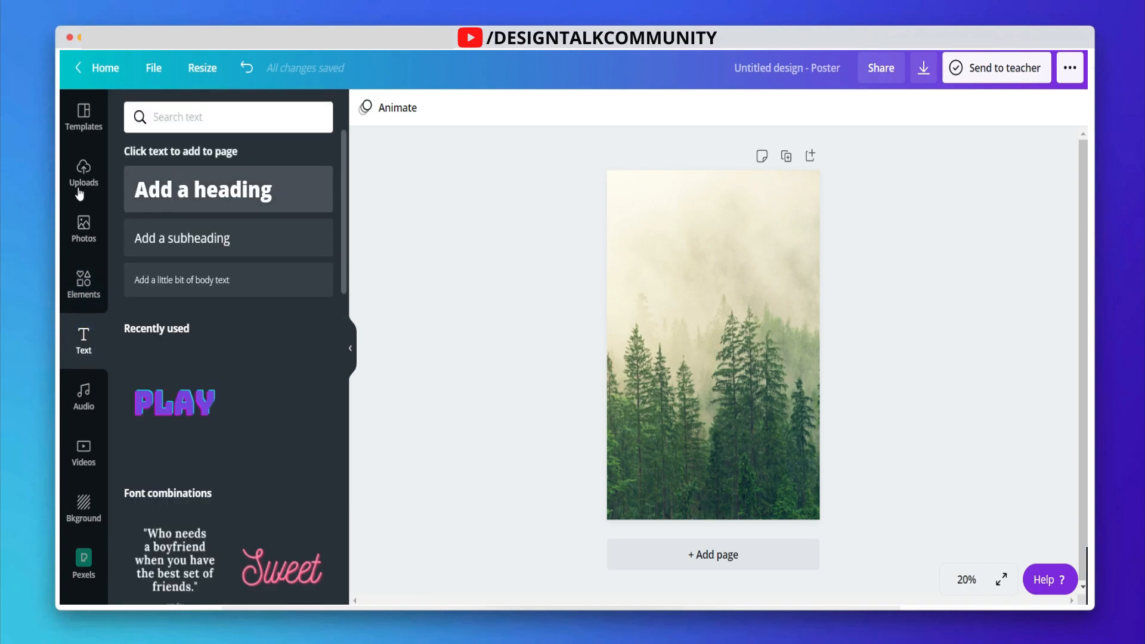
{"action": "left_click", "coordinate": [196, 187]}
{"action": "type", "text": "Ce"}
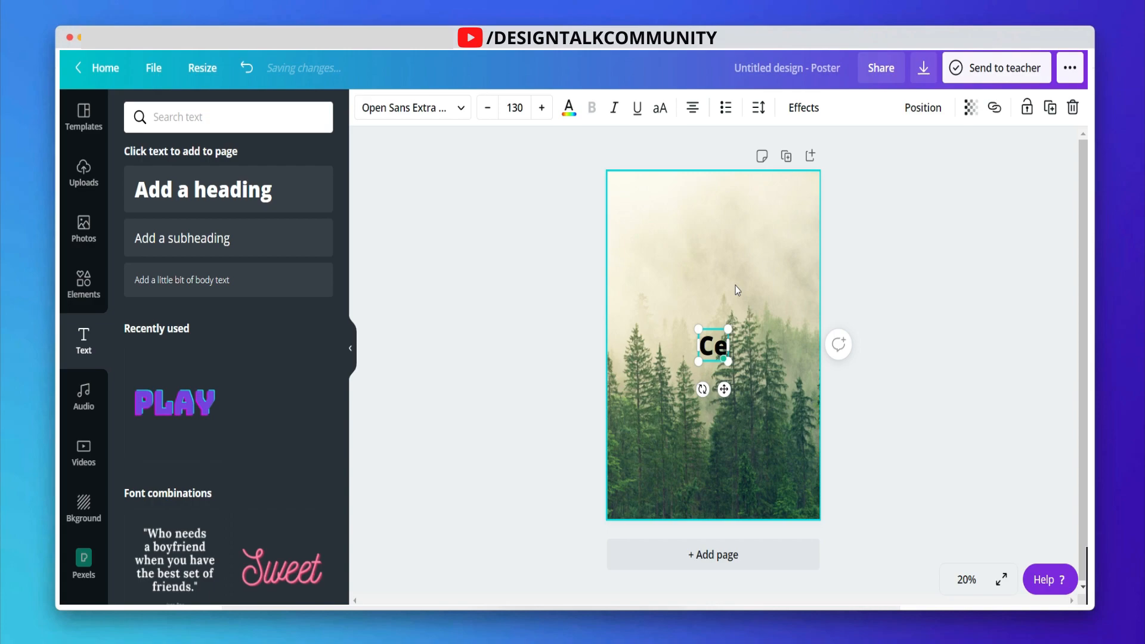
{"action": "type", "text": "lebrate"}
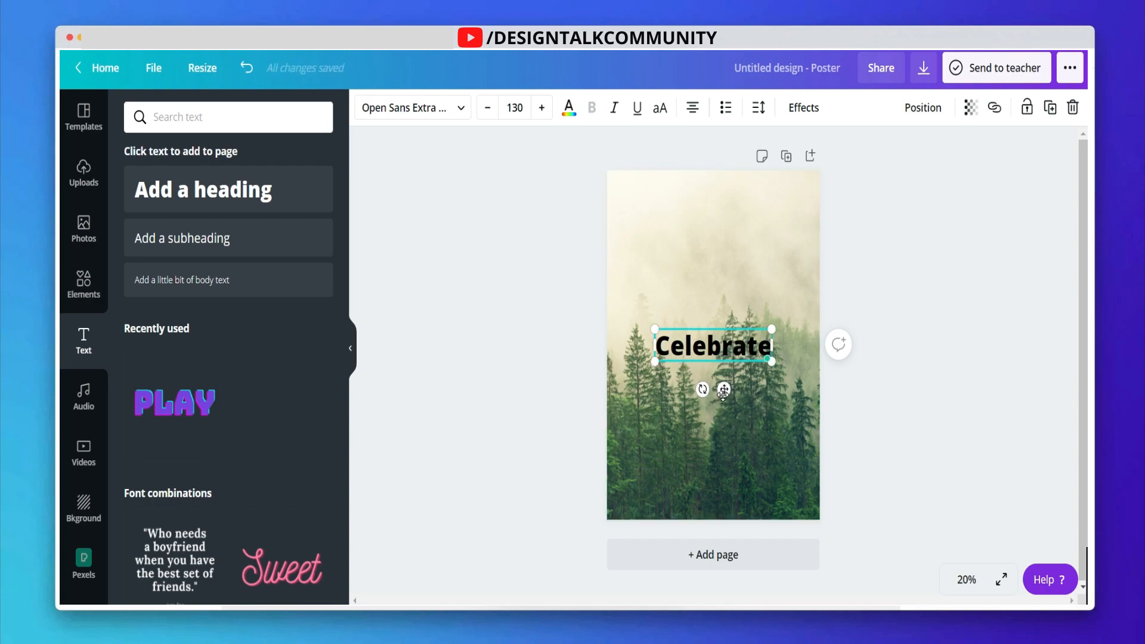
Step: Move the "Celebrate" heading near the poster's upper edge, enlarge it to size 135, and centre it horizontally
{"action": "left_click_drag", "start_coordinate": [724, 391], "coordinate": [725, 267]}
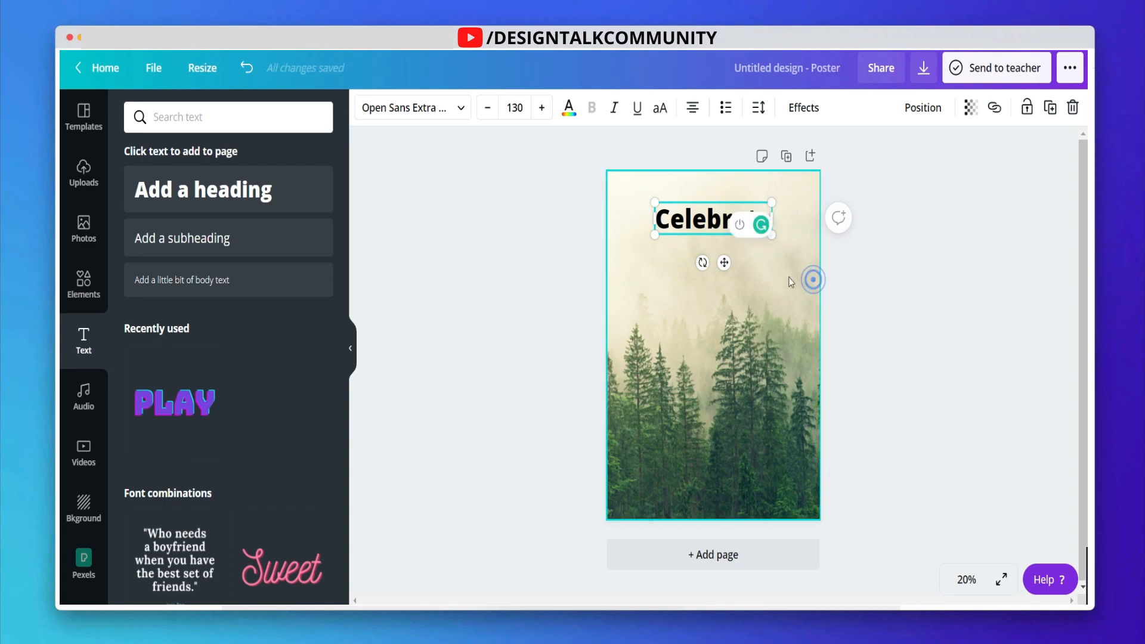
{"action": "left_click", "coordinate": [771, 257]}
{"action": "left_click", "coordinate": [742, 224]}
{"action": "left_click_drag", "start_coordinate": [775, 238], "coordinate": [777, 237]}
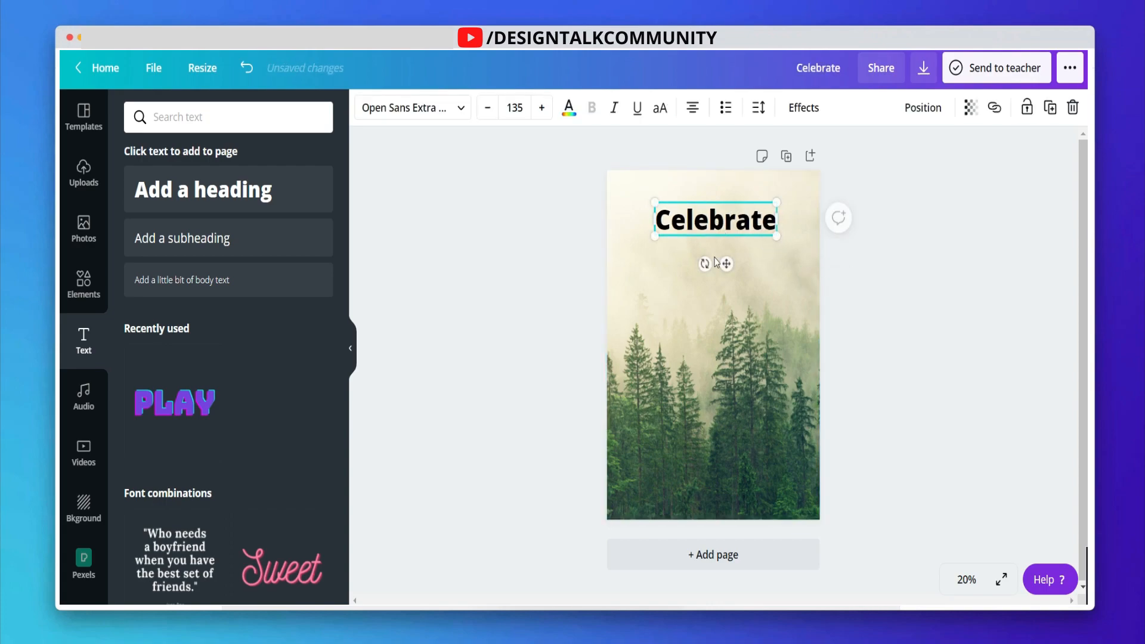
{"action": "left_click_drag", "start_coordinate": [725, 265], "coordinate": [723, 265]}
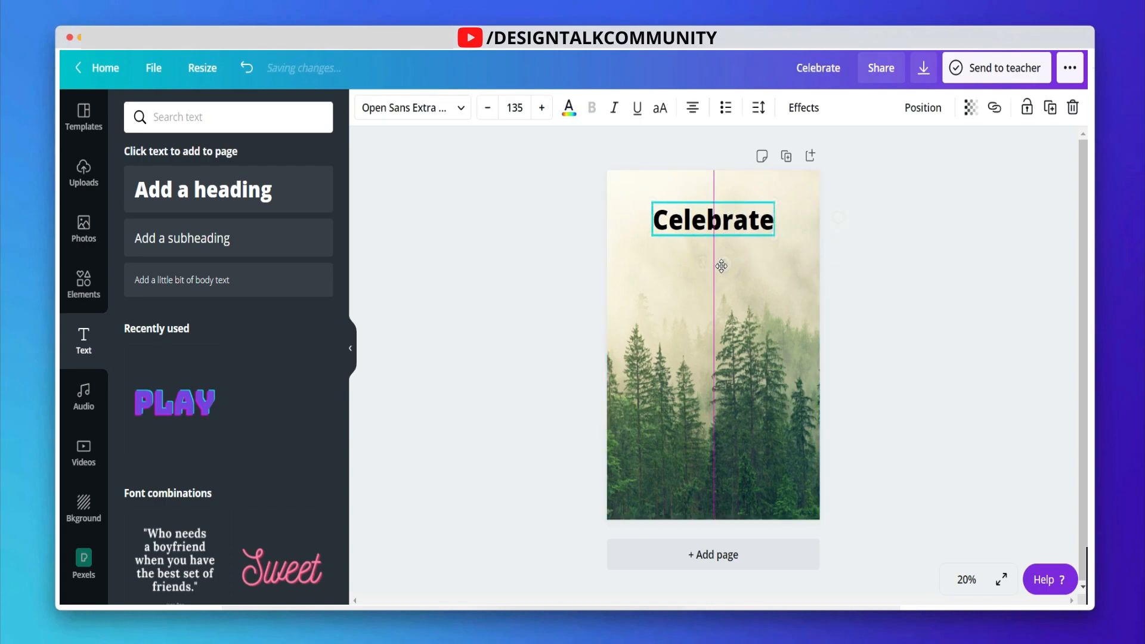
Step: Set the "Celebrate" heading in Montserrat Extra-Bold and enlarge it to size 152
{"action": "left_click", "coordinate": [439, 116]}
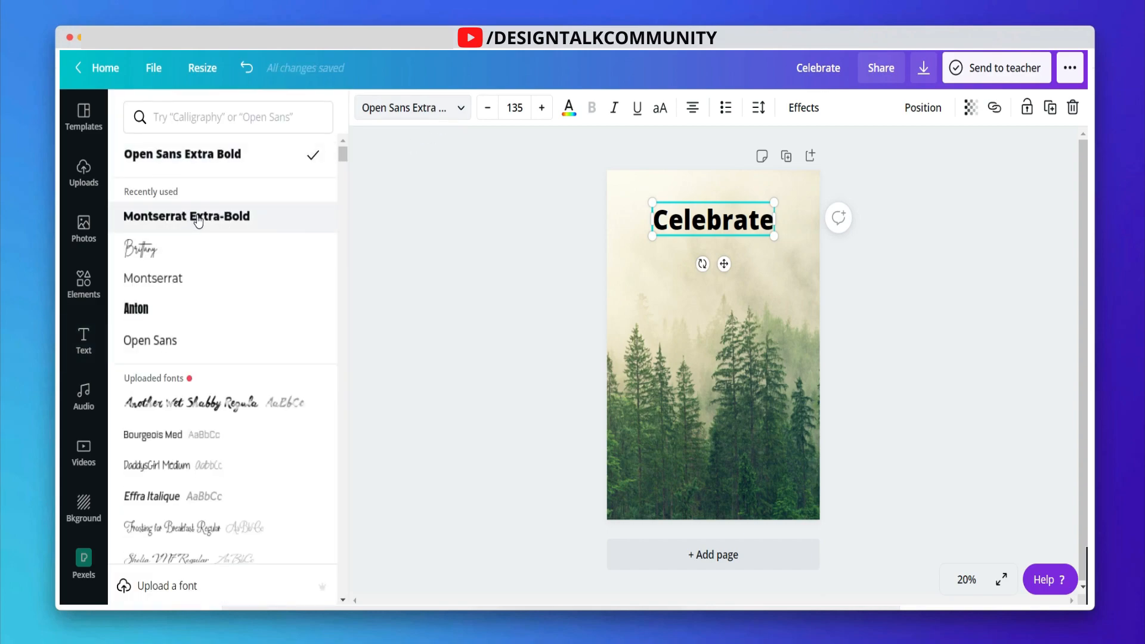
{"action": "left_click", "coordinate": [217, 111]}
{"action": "type", "text": "mont"}
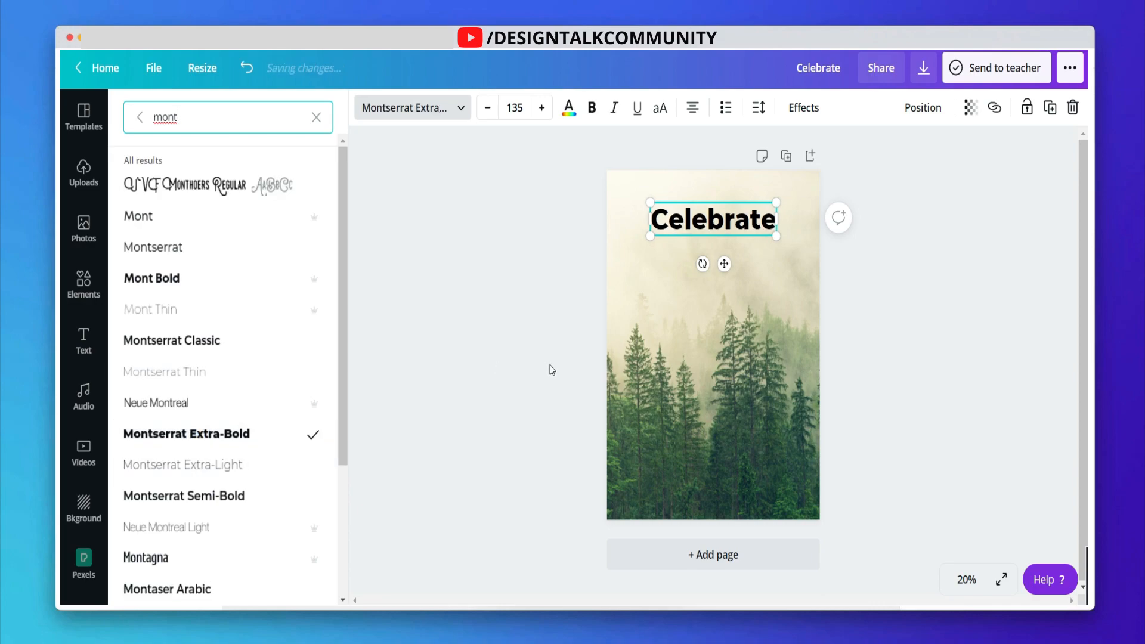
{"action": "left_click_drag", "start_coordinate": [778, 236], "coordinate": [787, 239]}
{"action": "left_click_drag", "start_coordinate": [646, 239], "coordinate": [639, 238]}
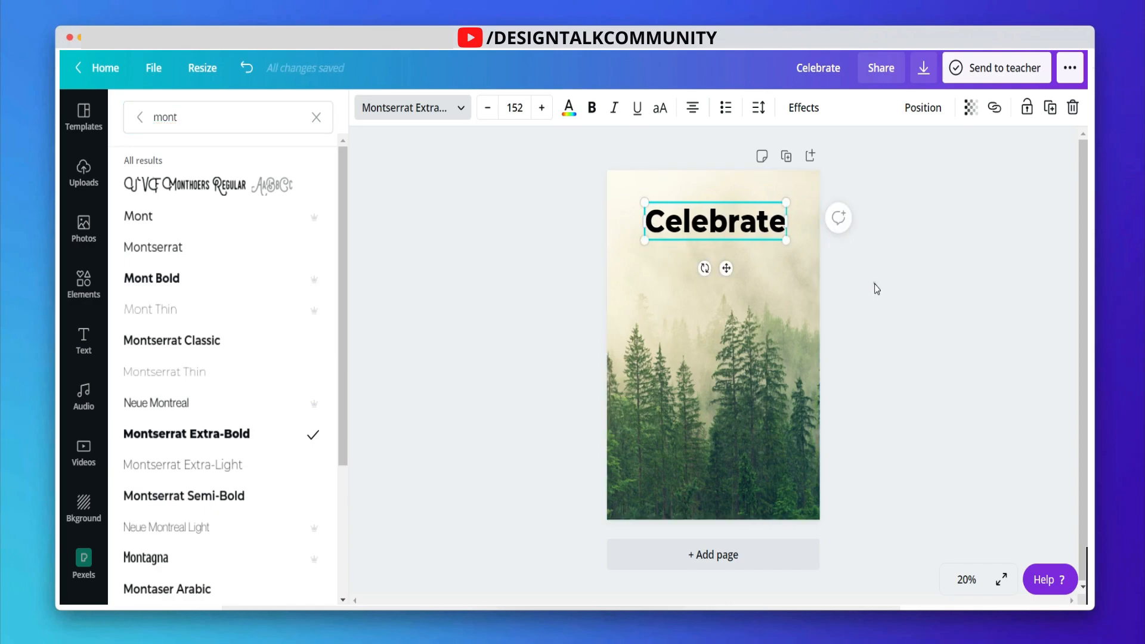
{"action": "left_click", "coordinate": [877, 285]}
Step: Duplicate the "Celebrate" heading, placing the copy just below it, and change the copy's text to "The Day Of"
{"action": "left_click", "coordinate": [705, 237]}
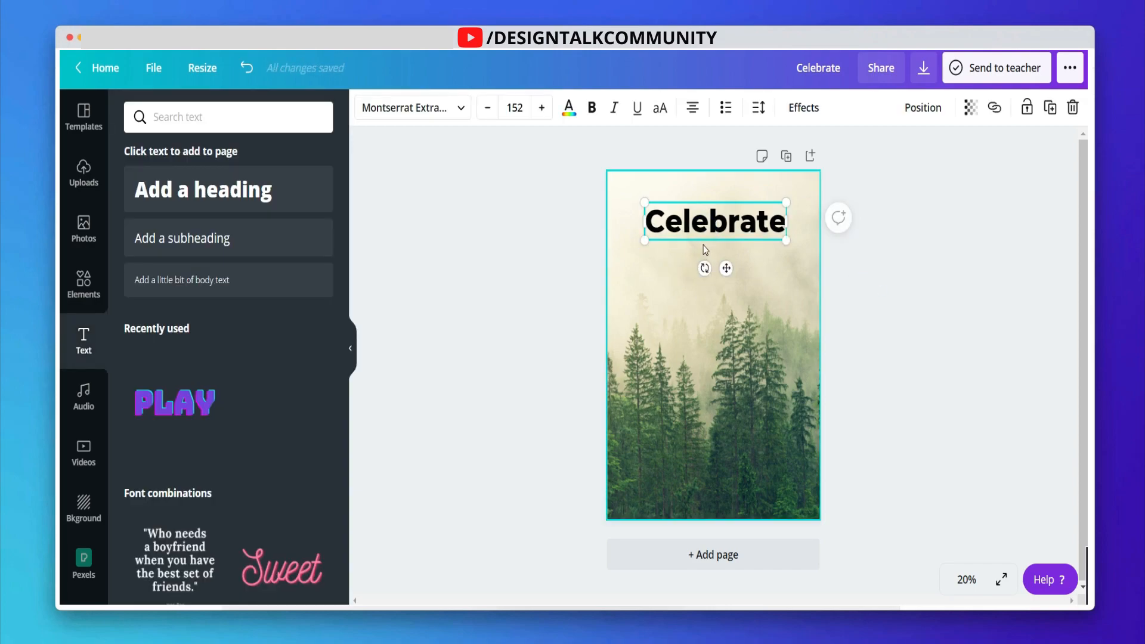
{"action": "key", "text": "ctrl+d"}
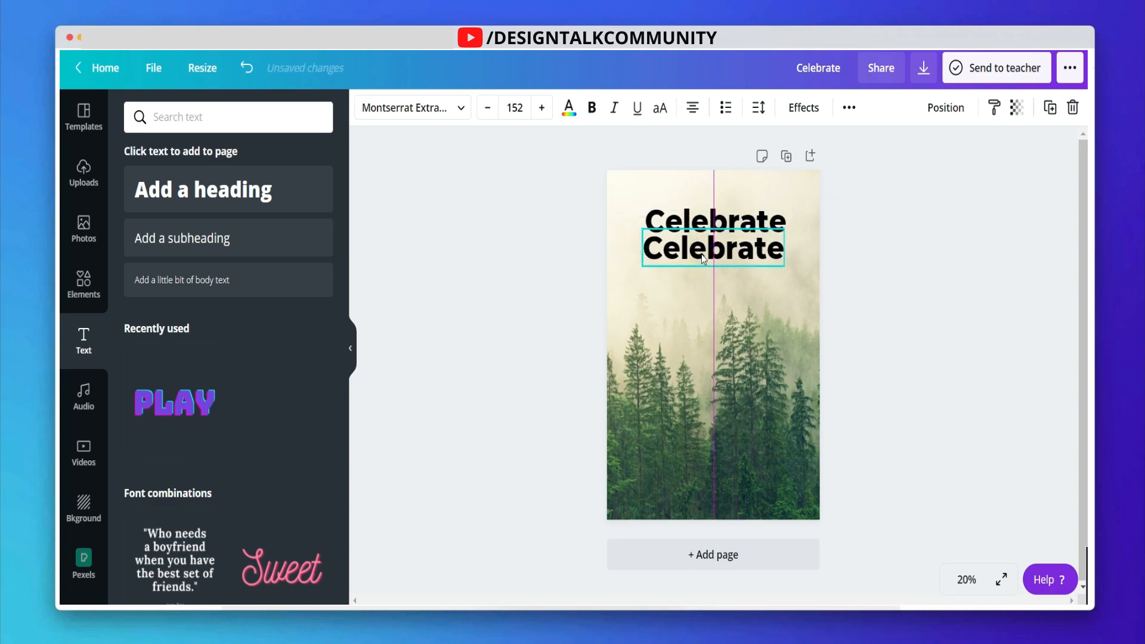
{"action": "double_click", "coordinate": [722, 245]}
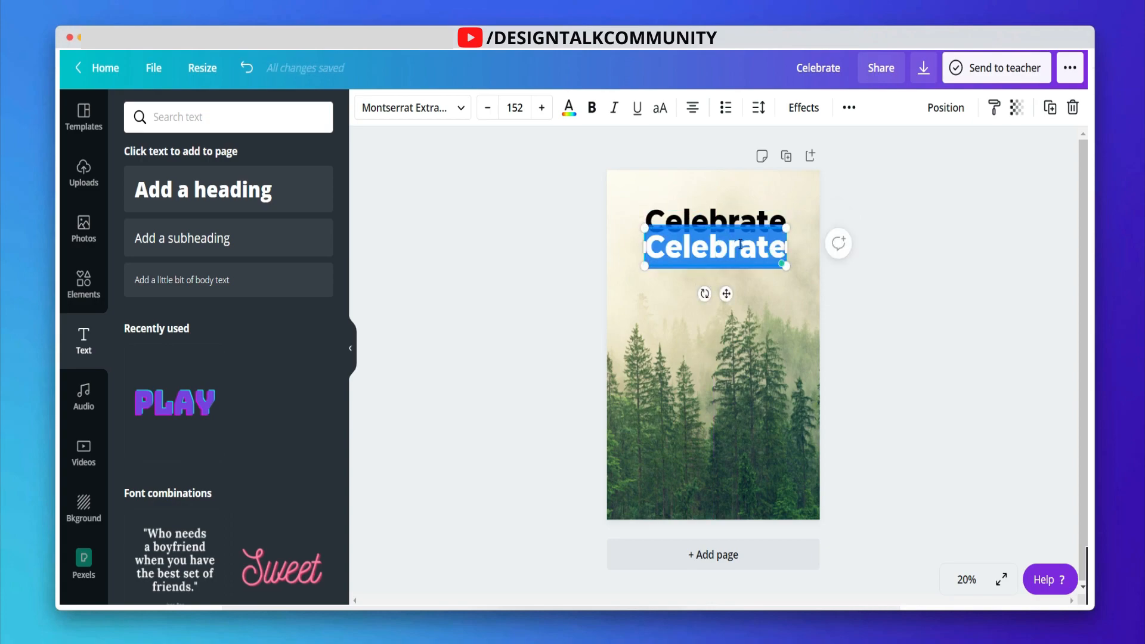
{"action": "type", "text": "The Day"}
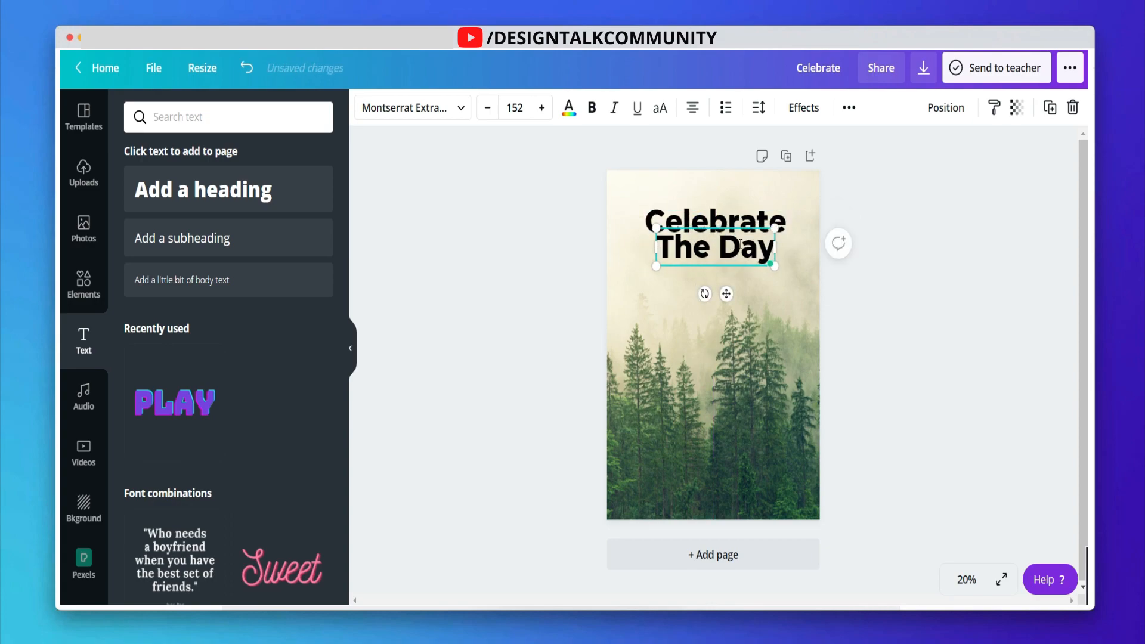
{"action": "type", "text": " Of"}
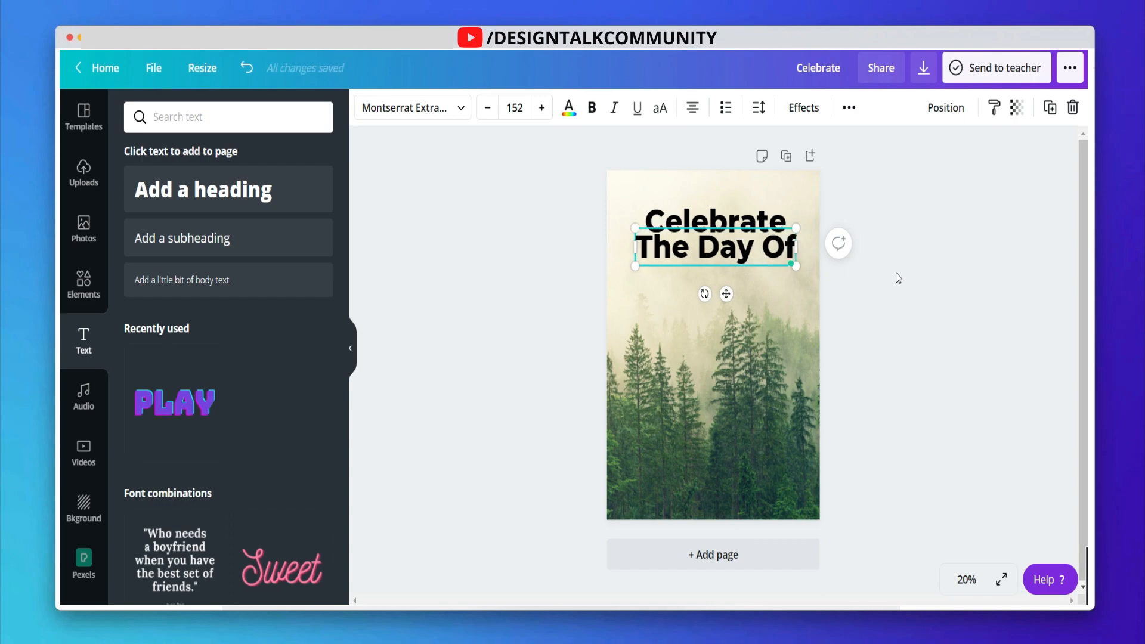
{"action": "left_click", "coordinate": [897, 281]}
Step: Enlarge "Celebrate" until it spans almost the poster's full width and centre "The Day Of" beneath it
{"action": "left_click", "coordinate": [686, 214]}
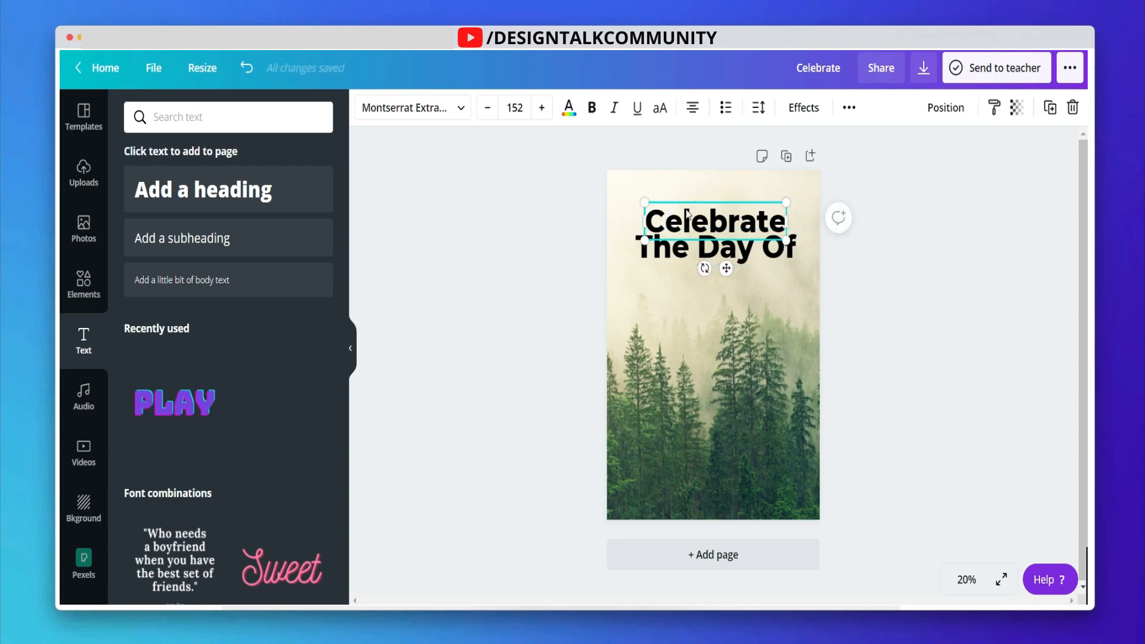
{"action": "left_click_drag", "start_coordinate": [635, 198], "coordinate": [619, 191]}
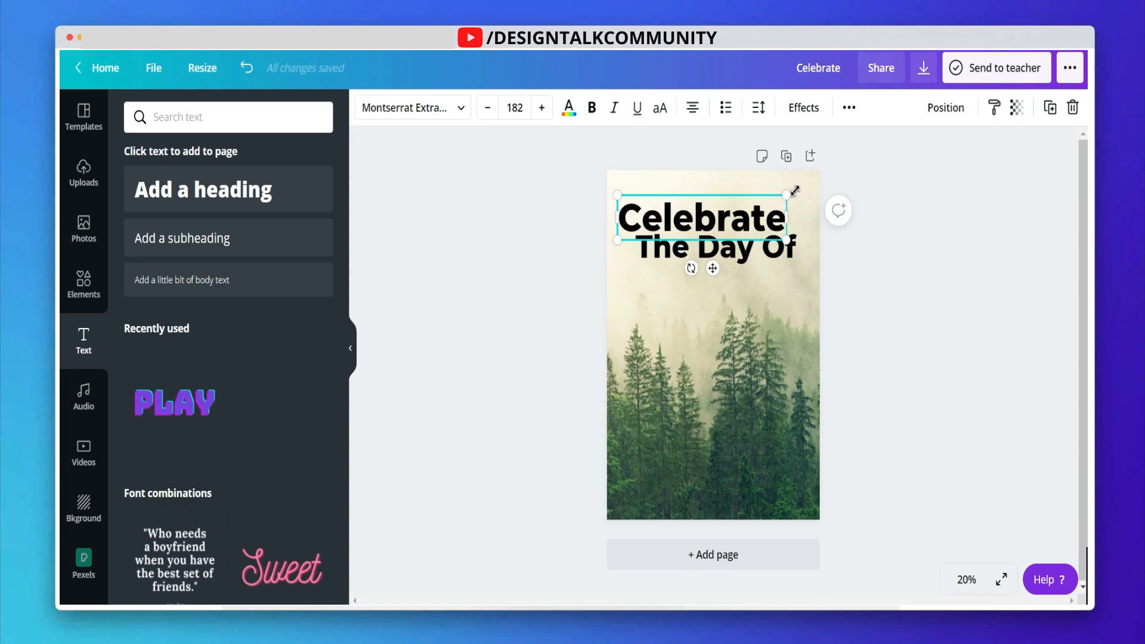
{"action": "left_click_drag", "start_coordinate": [790, 192], "coordinate": [818, 185]}
{"action": "left_click", "coordinate": [823, 290]}
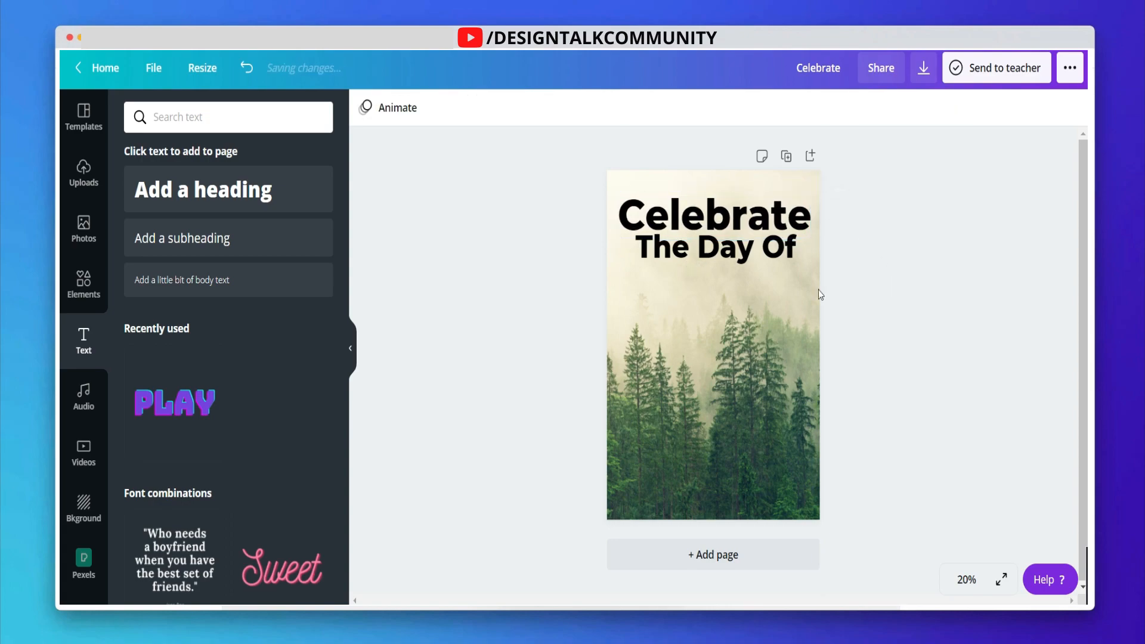
{"action": "left_click", "coordinate": [733, 262]}
{"action": "left_click_drag", "start_coordinate": [733, 263], "coordinate": [648, 274]}
{"action": "left_click", "coordinate": [935, 293]}
Step: Duplicate the "The Day Of" line below itself and replace the copy's text with "Forest"
{"action": "left_click", "coordinate": [741, 256]}
{"action": "key", "text": "ctrl+d"}
{"action": "double_click", "coordinate": [739, 275]}
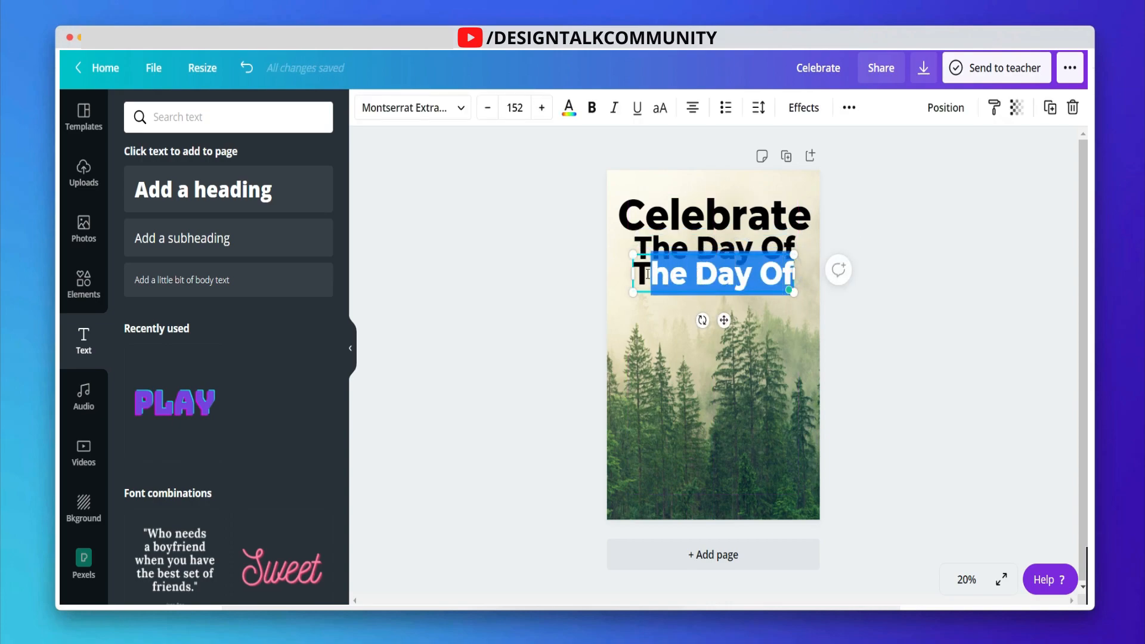
{"action": "key", "text": "BackSpace"}
{"action": "type", "text": "Forest"}
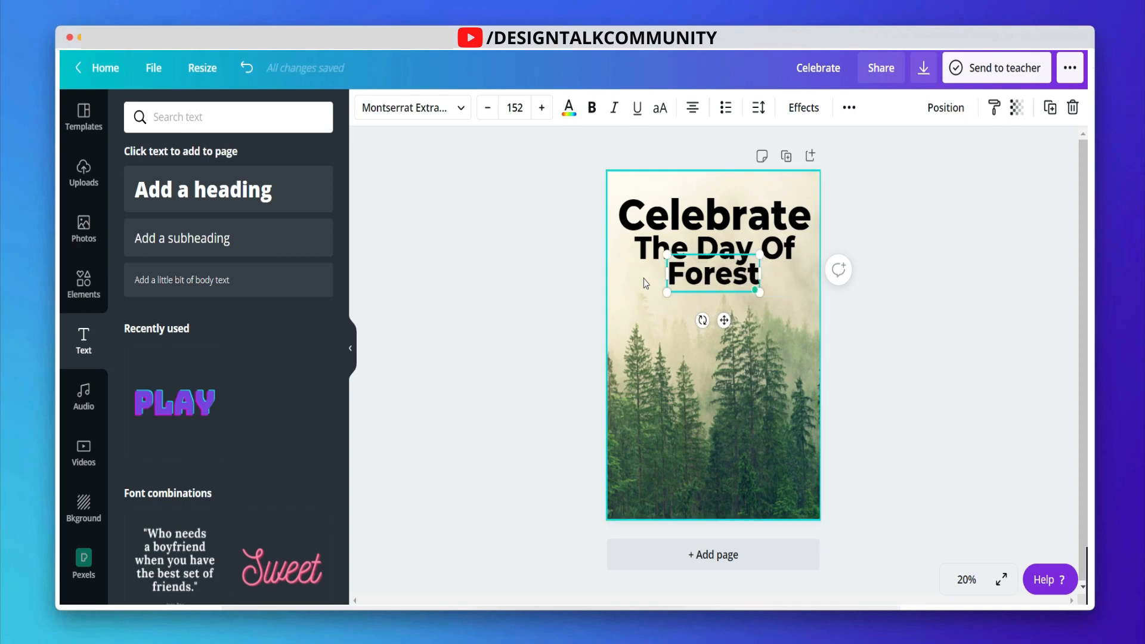
{"action": "left_click", "coordinate": [870, 313]}
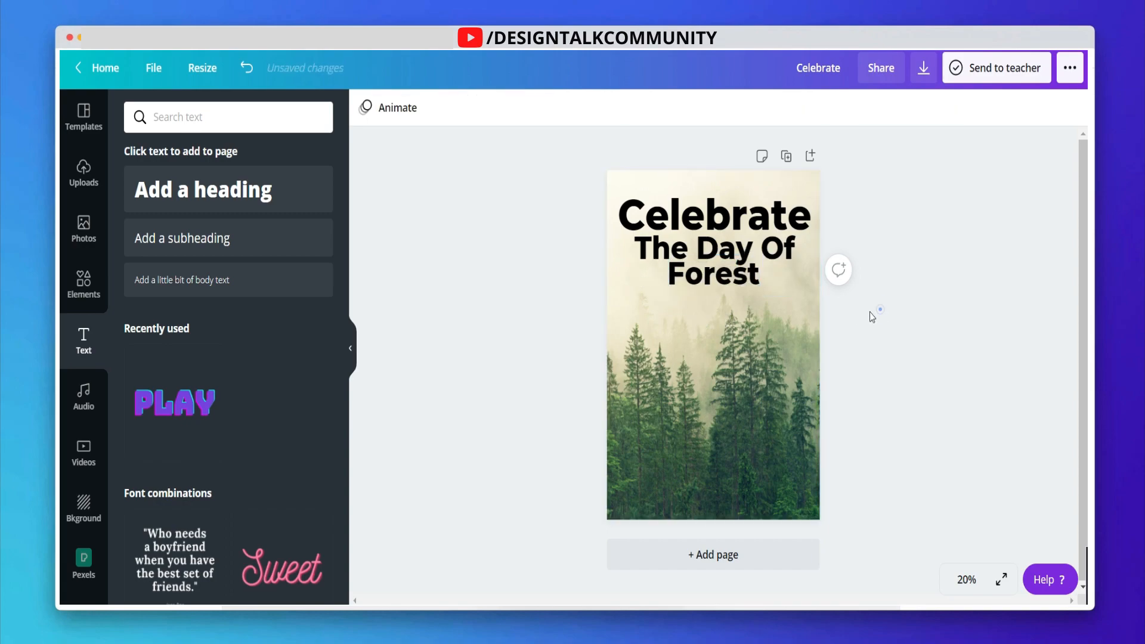
Step: Space the "The Day Of" and "Forest" lines further apart and group all three text lines
{"action": "mouse_move", "coordinate": [722, 278]}
{"action": "left_mouse_down"}
{"action": "mouse_move", "coordinate": [723, 293]}
{"action": "mouse_move", "coordinate": [722, 247]}
{"action": "mouse_move", "coordinate": [721, 285]}
{"action": "left_mouse_up"}
{"action": "left_click", "coordinate": [860, 285]}
{"action": "left_click_drag", "start_coordinate": [860, 286], "coordinate": [646, 213]}
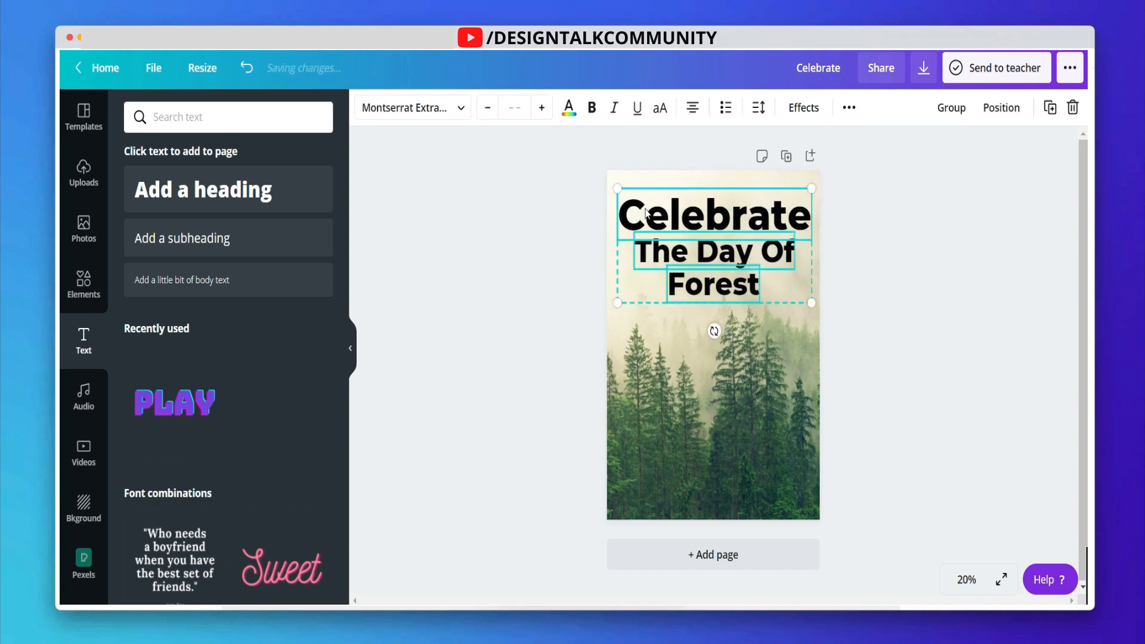
{"action": "left_click", "coordinate": [951, 107]}
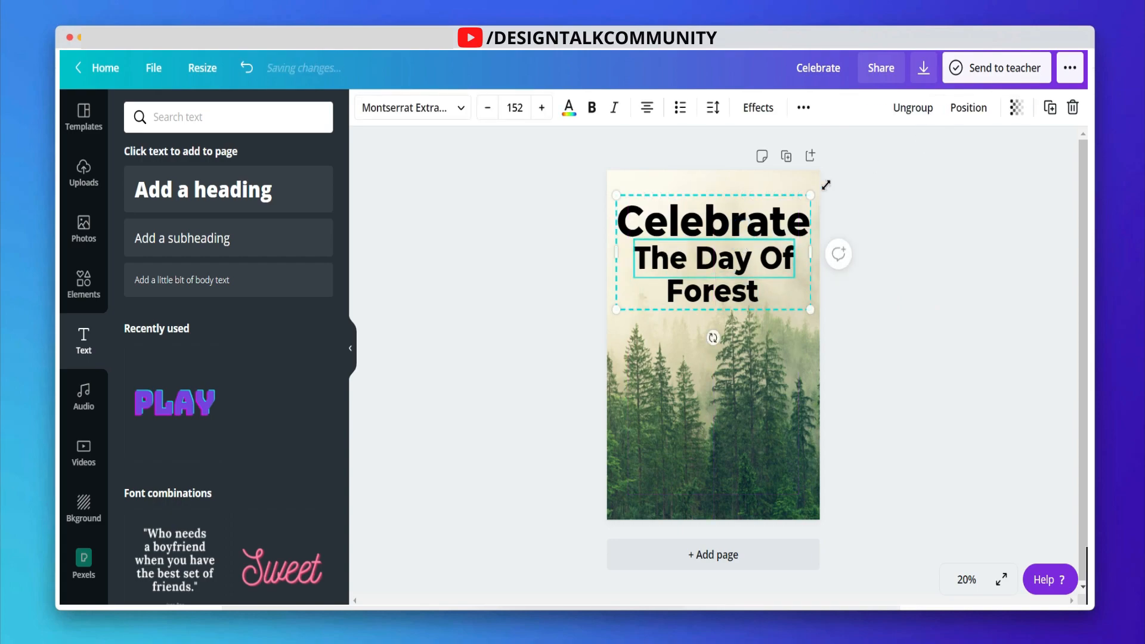
Step: Scale the grouped heading down until "The Day Of" is size 134, and place it centred near the poster's upper margin
{"action": "left_click_drag", "start_coordinate": [812, 189], "coordinate": [800, 201]}
{"action": "left_click_drag", "start_coordinate": [617, 203], "coordinate": [633, 210]}
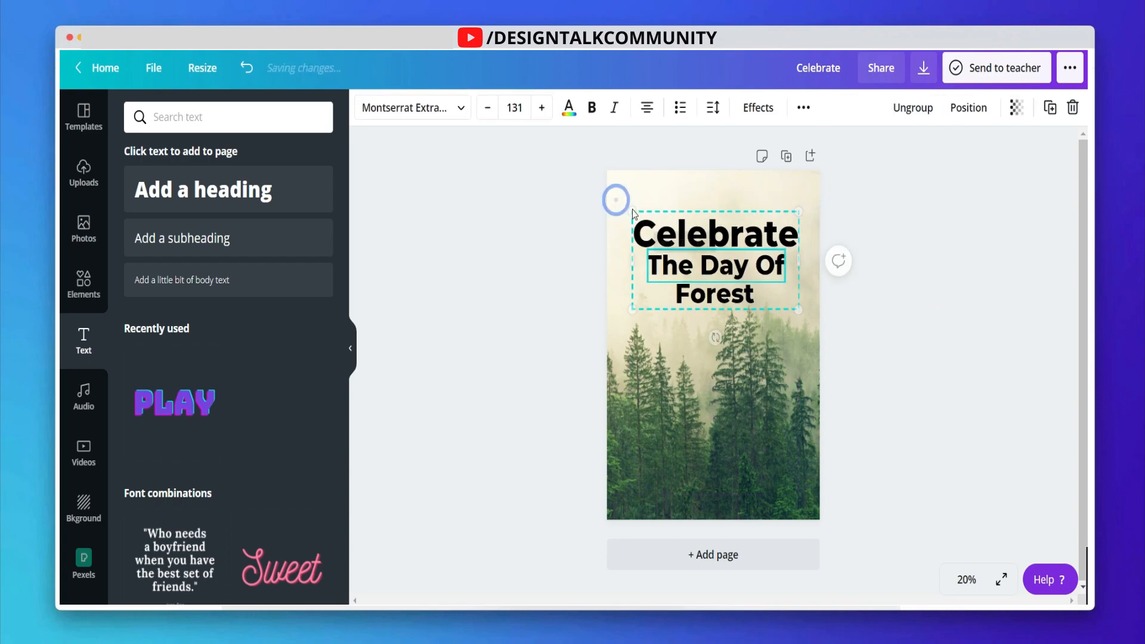
{"action": "left_click_drag", "start_coordinate": [699, 247], "coordinate": [691, 235]}
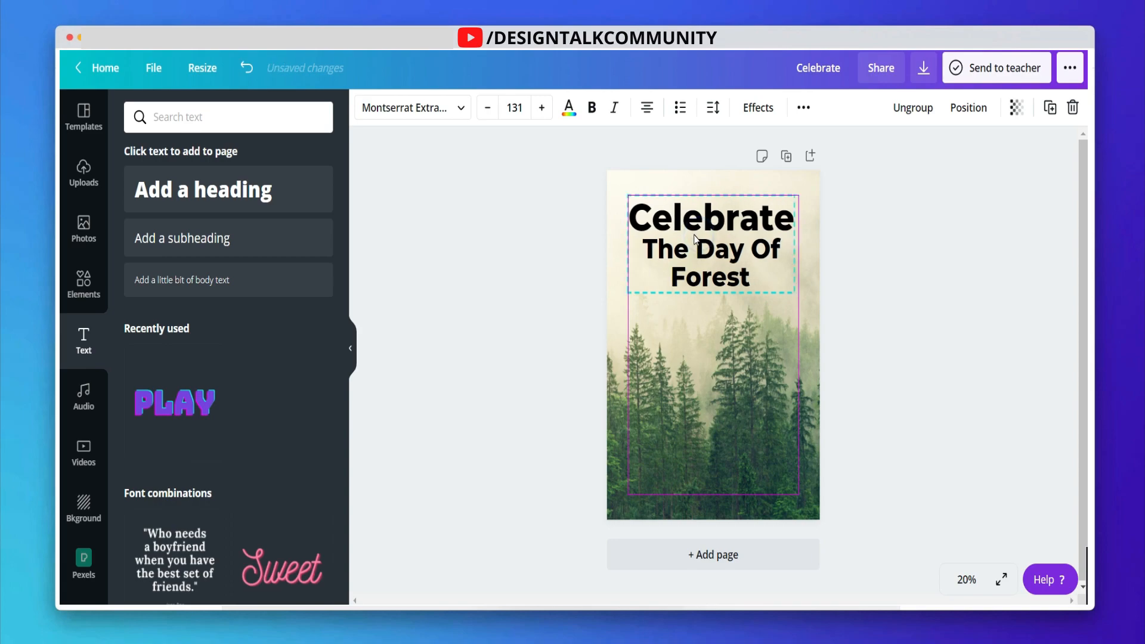
{"action": "left_click_drag", "start_coordinate": [795, 296], "coordinate": [800, 300]}
{"action": "left_click", "coordinate": [897, 273]}
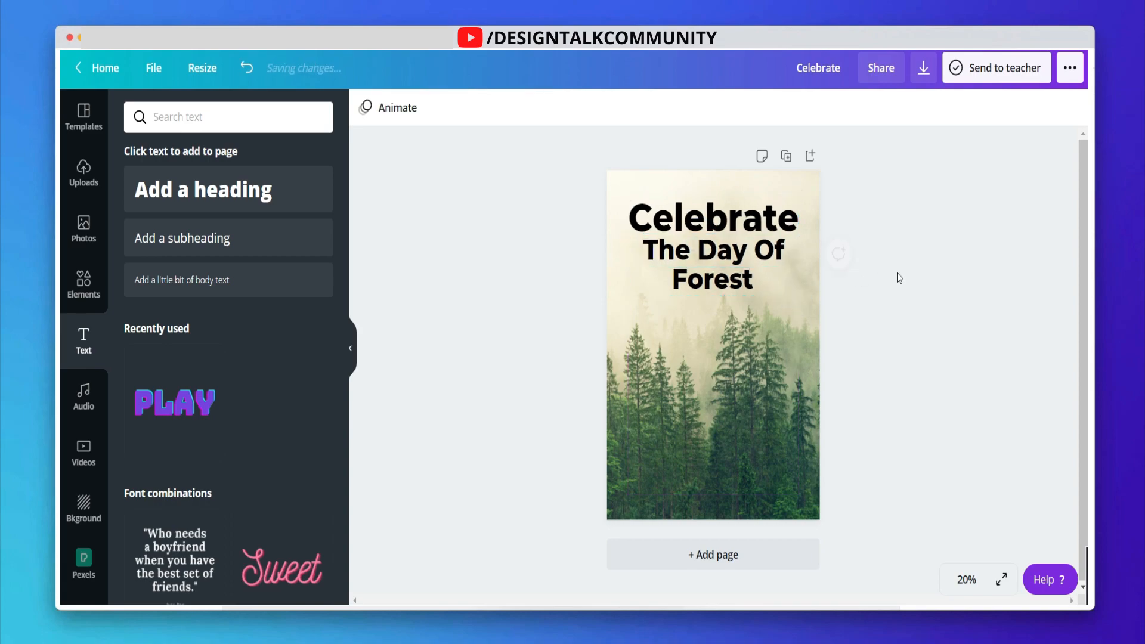
Step: Colour the "Celebrate" and "The Day Of" lines with the dark green taken from the background photo
{"action": "left_click", "coordinate": [766, 258]}
{"action": "left_click", "coordinate": [700, 203]}
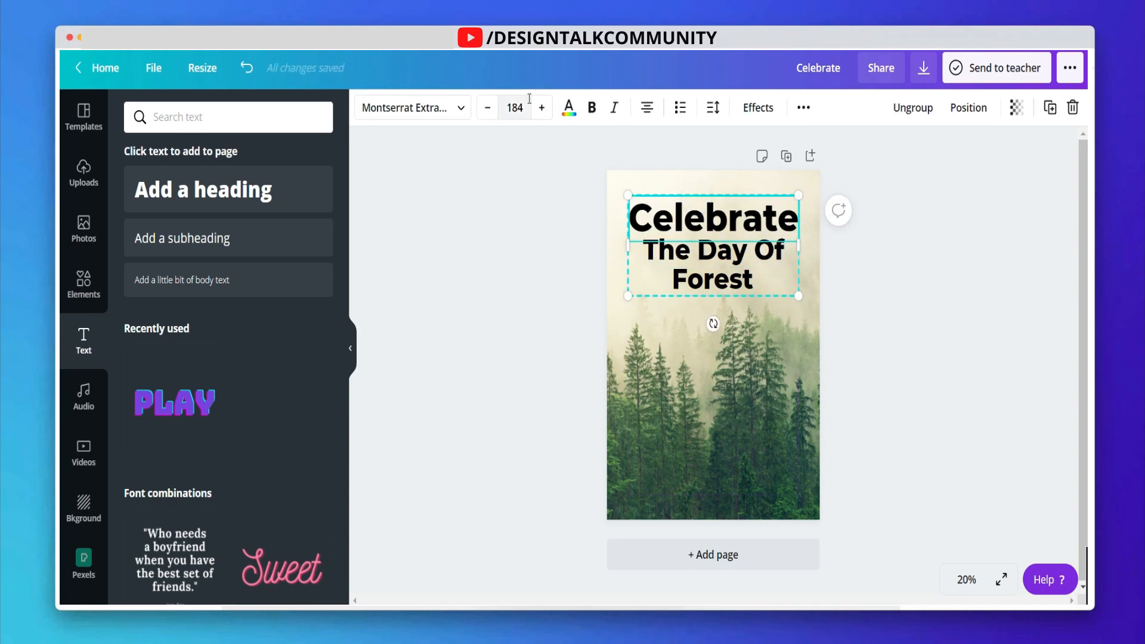
{"action": "left_click", "coordinate": [570, 107]}
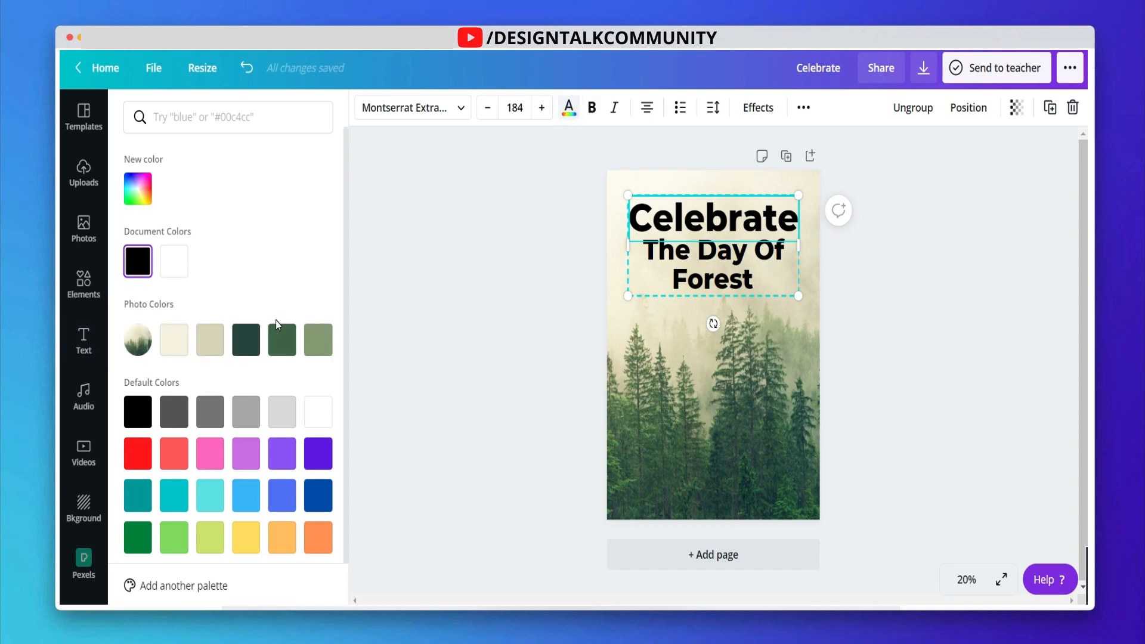
{"action": "left_click", "coordinate": [246, 340]}
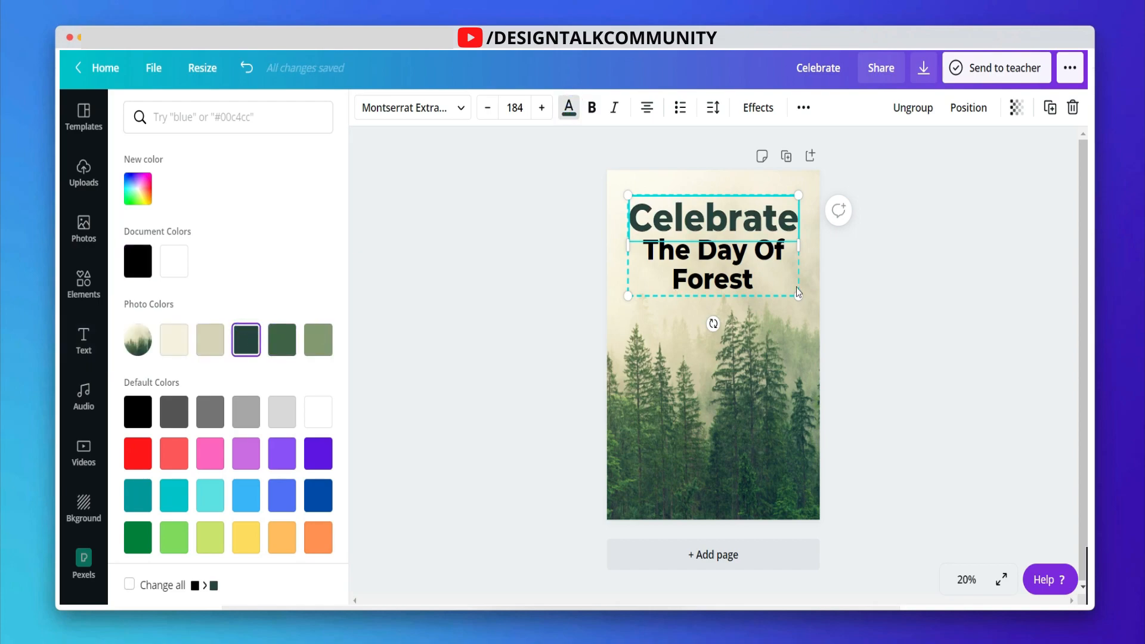
{"action": "left_click", "coordinate": [770, 262]}
{"action": "left_click", "coordinate": [246, 339]}
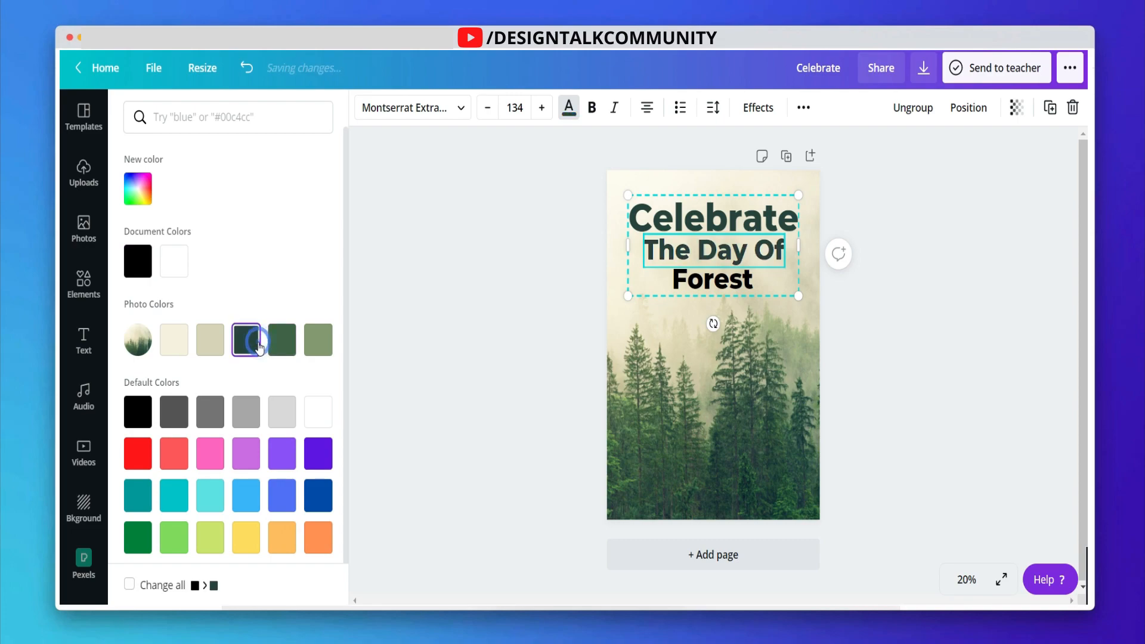
Step: Change the colour of the "Forest" line to white
{"action": "left_click", "coordinate": [740, 286]}
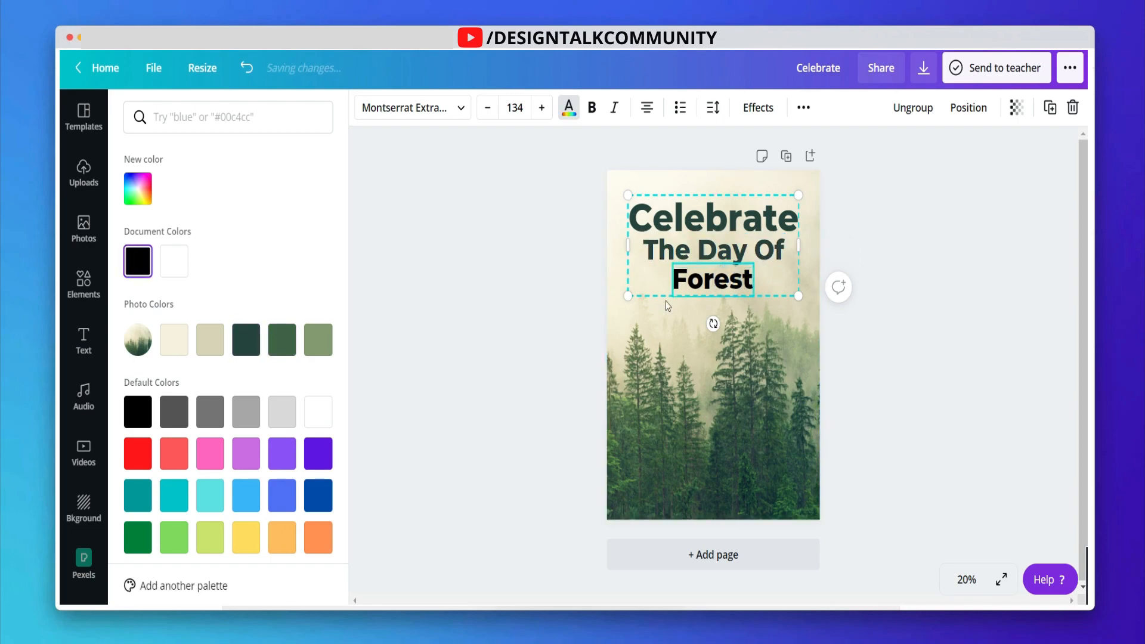
{"action": "left_click", "coordinate": [174, 260]}
{"action": "left_click", "coordinate": [435, 239]}
Step: Enlarge the grouped heading until "The Day Of" is size 144, and centre it slightly lower on the poster
{"action": "left_click_drag", "start_coordinate": [724, 240], "coordinate": [725, 252]}
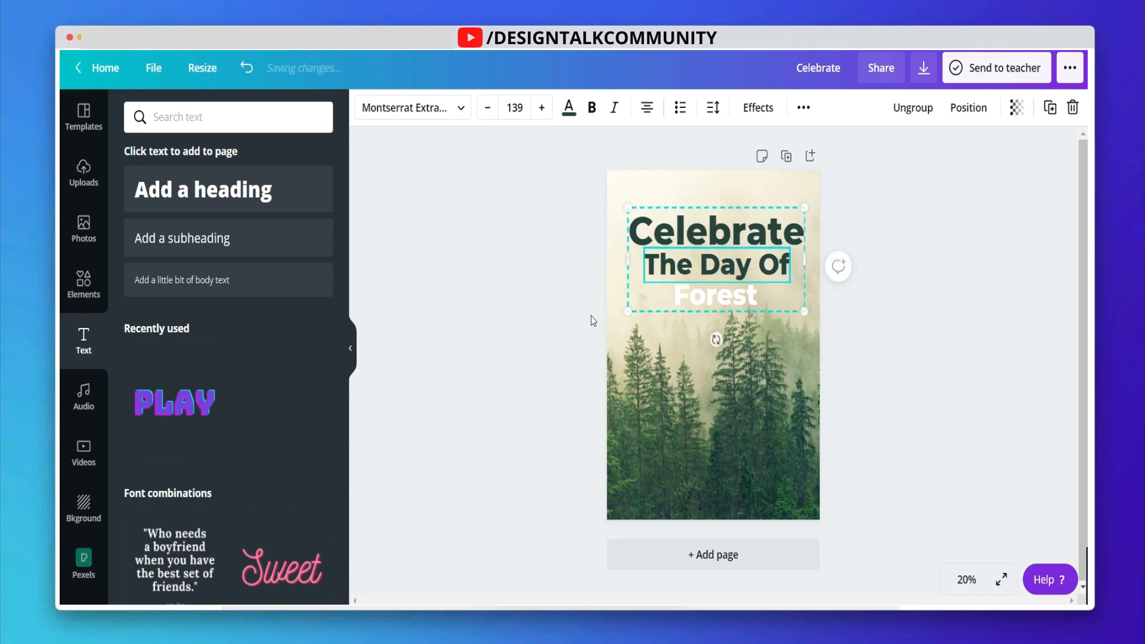
{"action": "left_click_drag", "start_coordinate": [618, 310], "coordinate": [615, 319]}
{"action": "left_click", "coordinate": [919, 310]}
{"action": "left_click_drag", "start_coordinate": [686, 263], "coordinate": [686, 257]}
{"action": "left_click", "coordinate": [933, 259]}
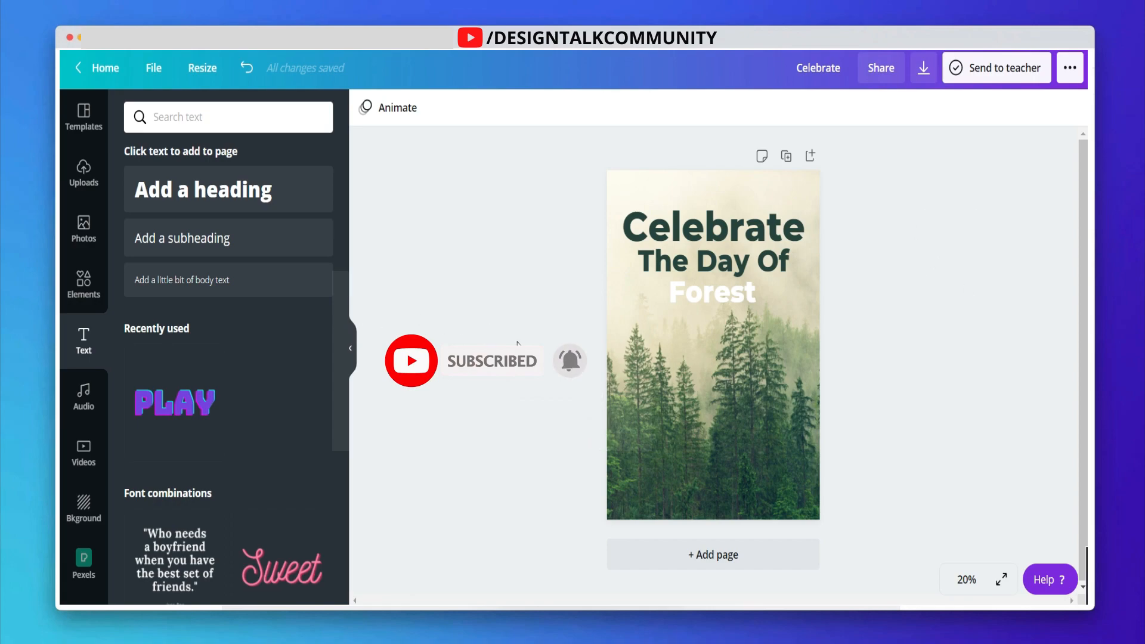
Step: Add a subheading text box over the trees below the heading and widen it slightly
{"action": "left_click", "coordinate": [238, 245]}
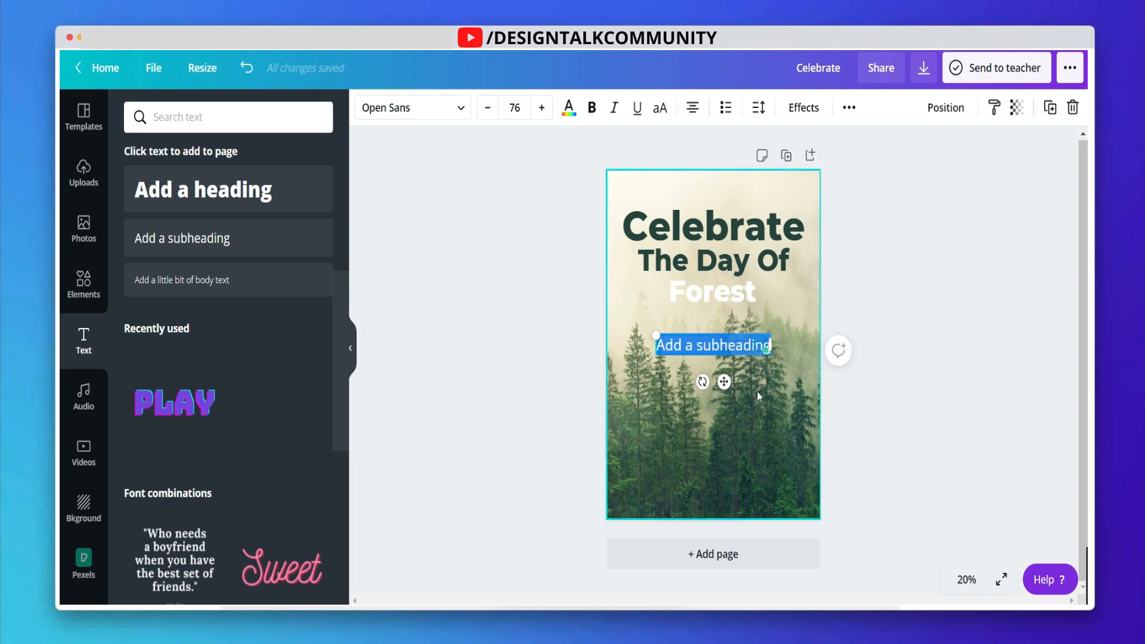
{"action": "left_click_drag", "start_coordinate": [724, 382], "coordinate": [727, 413]}
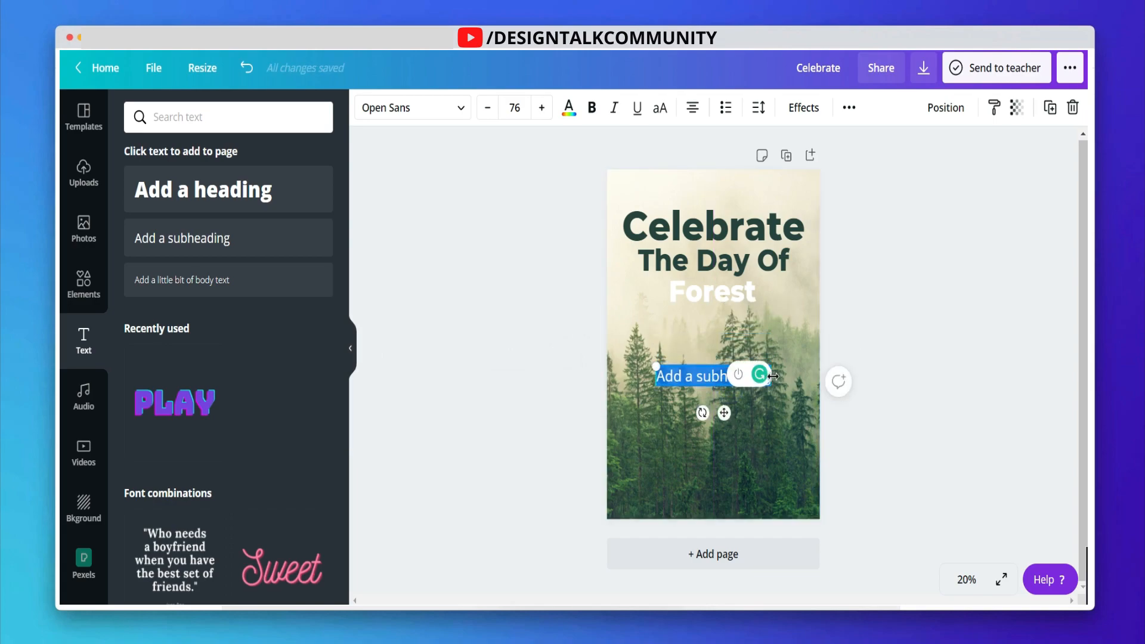
{"action": "left_click_drag", "start_coordinate": [795, 376], "coordinate": [800, 377]}
{"action": "left_click", "coordinate": [725, 377]}
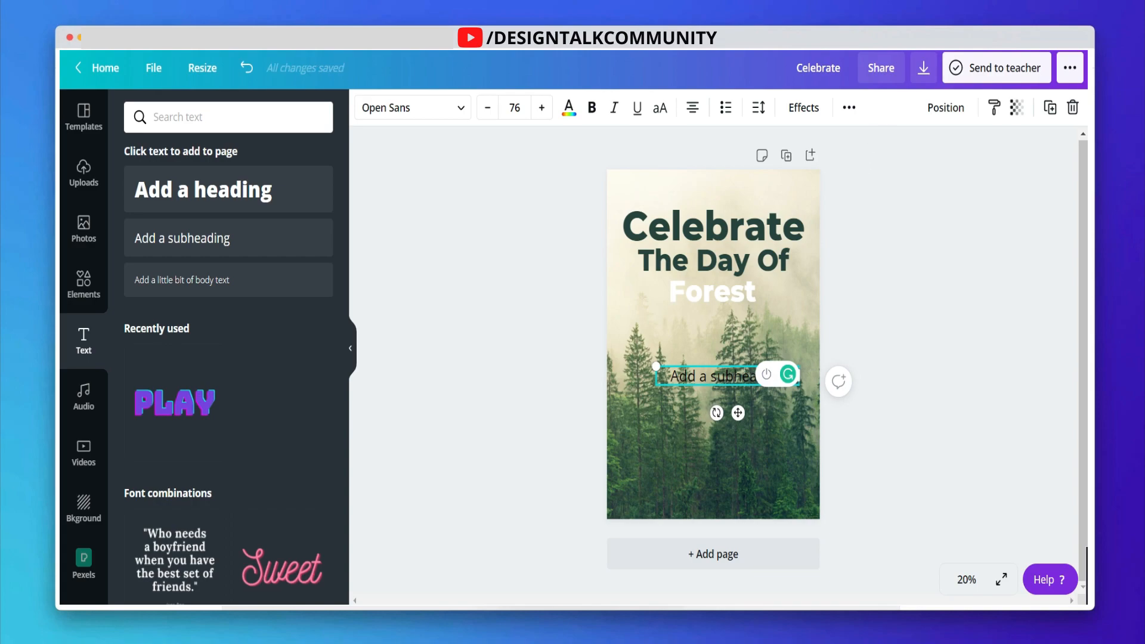
Step: Copy the "Vestibulum ante ipsum" placeholder paragraph from the text generator and paste it over the subheading's text
{"action": "left_click", "coordinate": [1008, 37]}
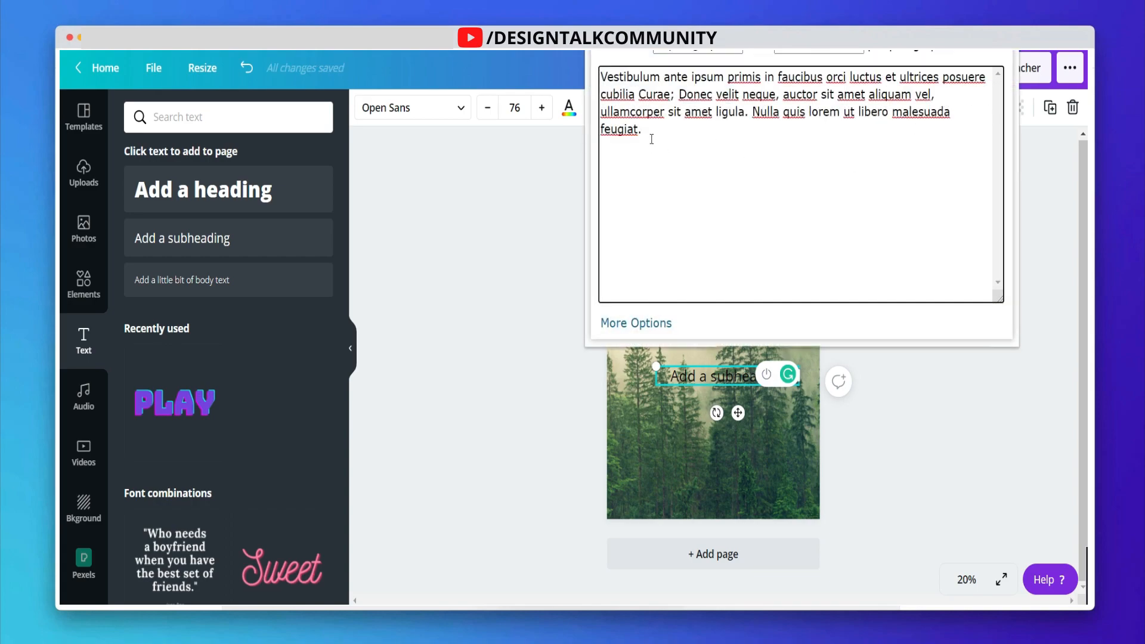
{"action": "left_click_drag", "start_coordinate": [603, 76], "coordinate": [746, 116]}
{"action": "key", "text": "ctrl+c"}
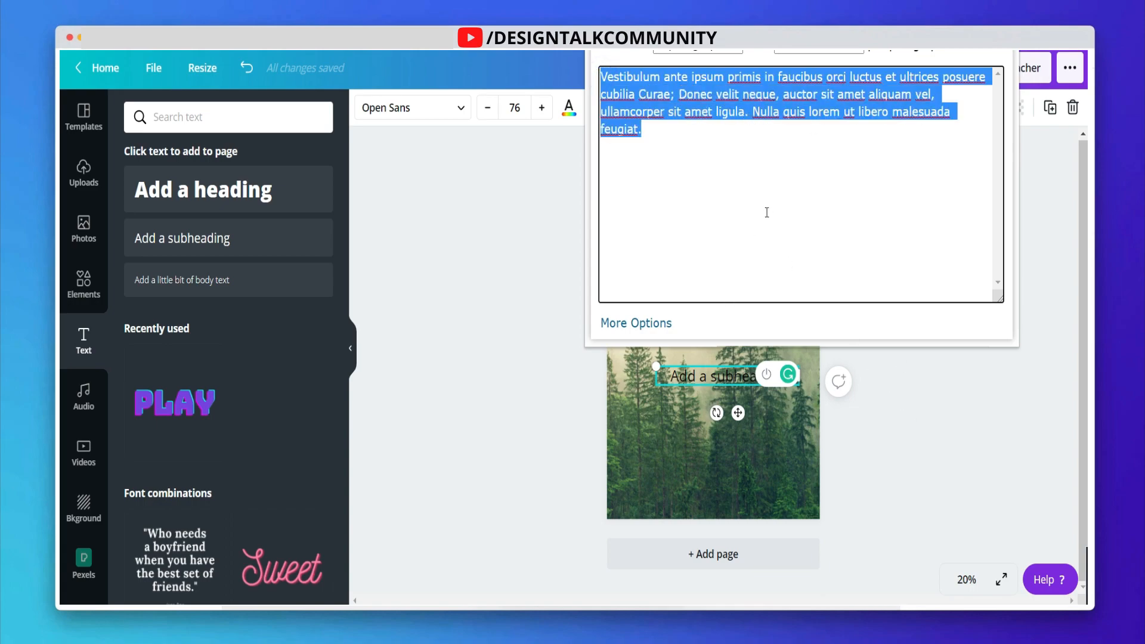
{"action": "left_click", "coordinate": [907, 404]}
{"action": "double_click", "coordinate": [769, 376]}
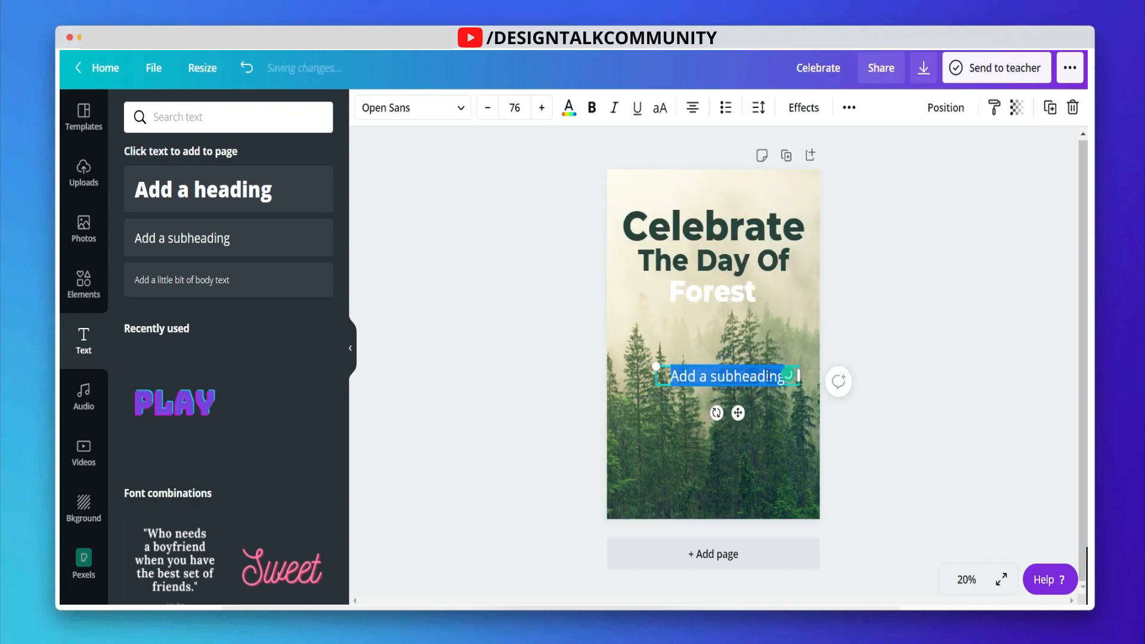
{"action": "key", "text": "ctrl+v"}
Step: Scale the pasted paragraph down to size 40.6 and centre it over the dark trees in the poster's lower part
{"action": "left_click_drag", "start_coordinate": [798, 486], "coordinate": [914, 426]}
{"action": "left_click_drag", "start_coordinate": [916, 366], "coordinate": [794, 427]}
{"action": "left_click_drag", "start_coordinate": [727, 443], "coordinate": [699, 453]}
{"action": "left_click", "coordinate": [1024, 439]}
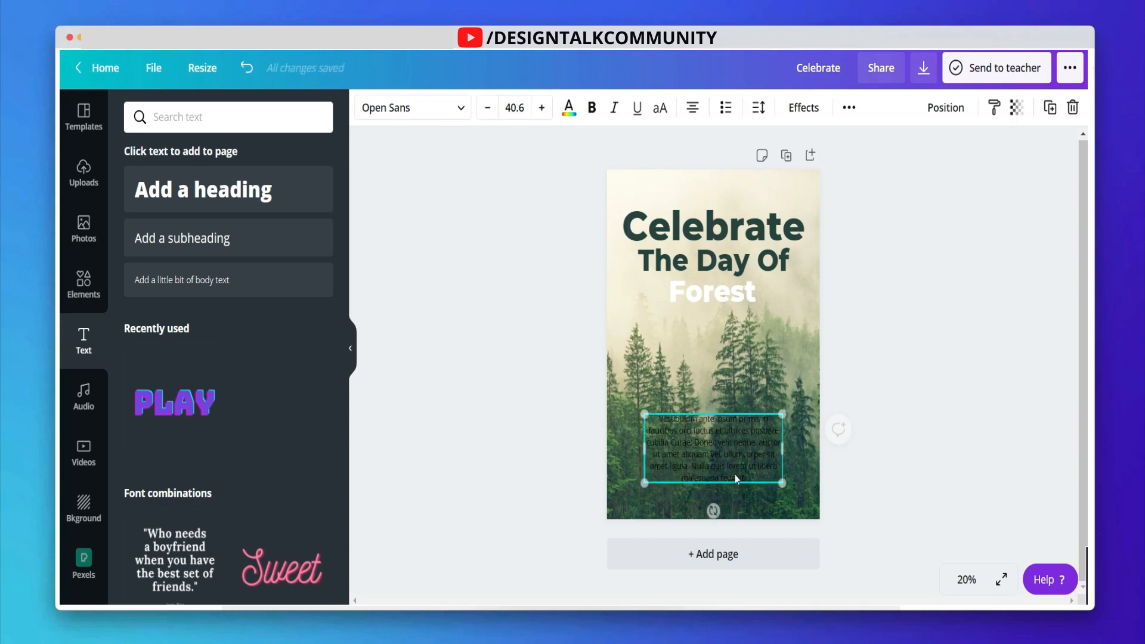
Step: Widen the paragraph box slightly, delete its text after "ullamcorper", and centre it a little higher on the poster
{"action": "left_click_drag", "start_coordinate": [787, 450], "coordinate": [797, 451]}
{"action": "left_click_drag", "start_coordinate": [712, 449], "coordinate": [767, 471]}
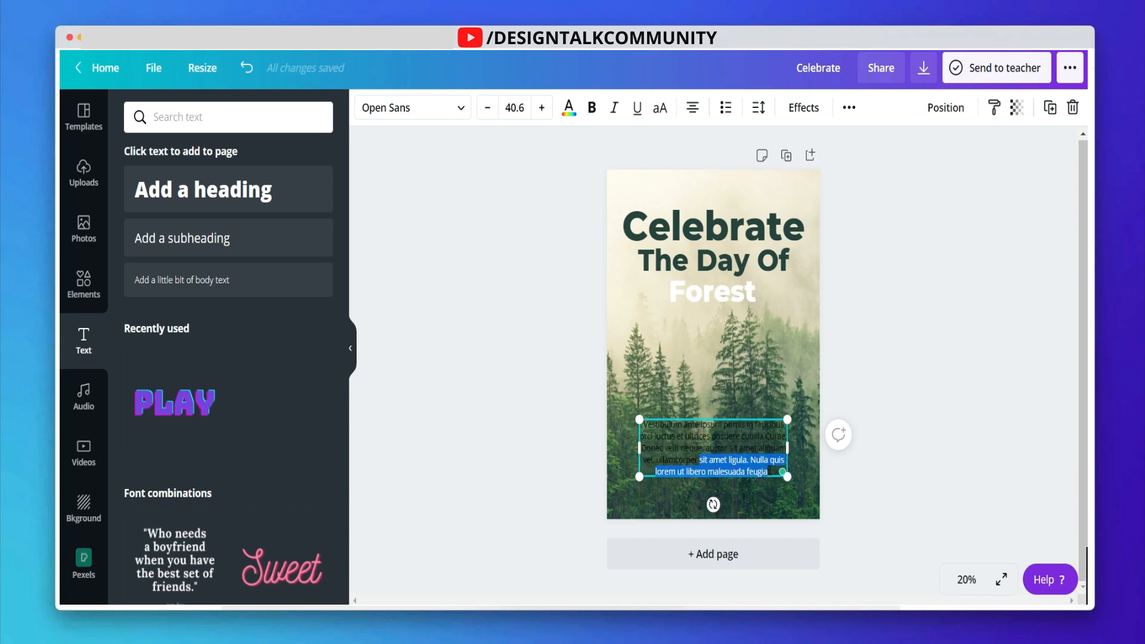
{"action": "key", "text": "BackSpace"}
{"action": "left_click", "coordinate": [889, 465]}
{"action": "left_click", "coordinate": [711, 445]}
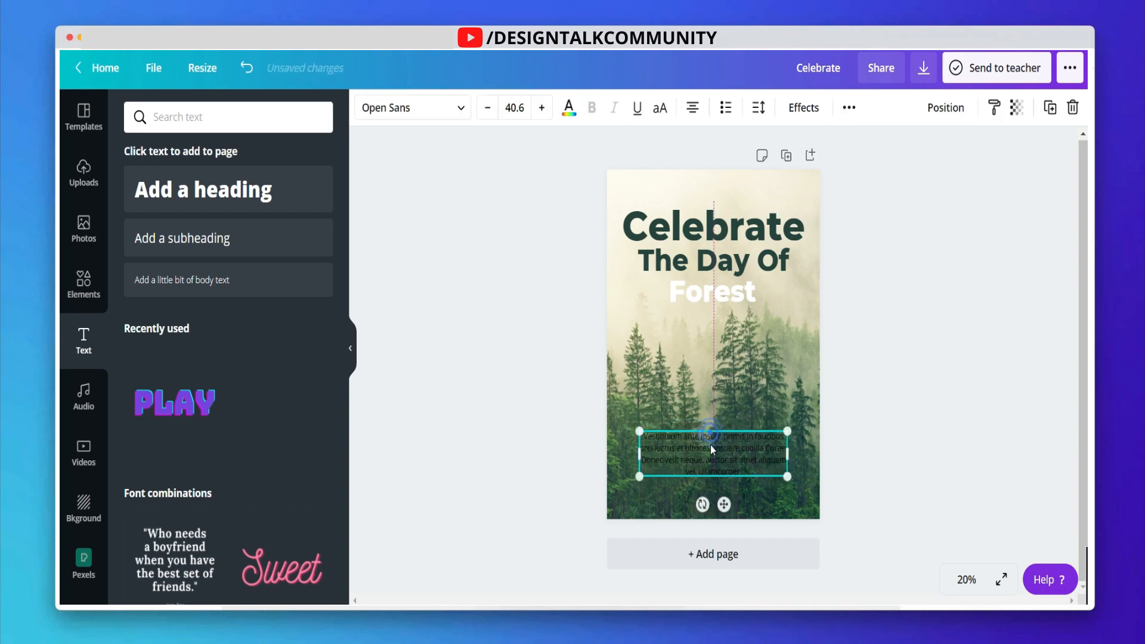
{"action": "left_click_drag", "start_coordinate": [711, 445], "coordinate": [712, 438]}
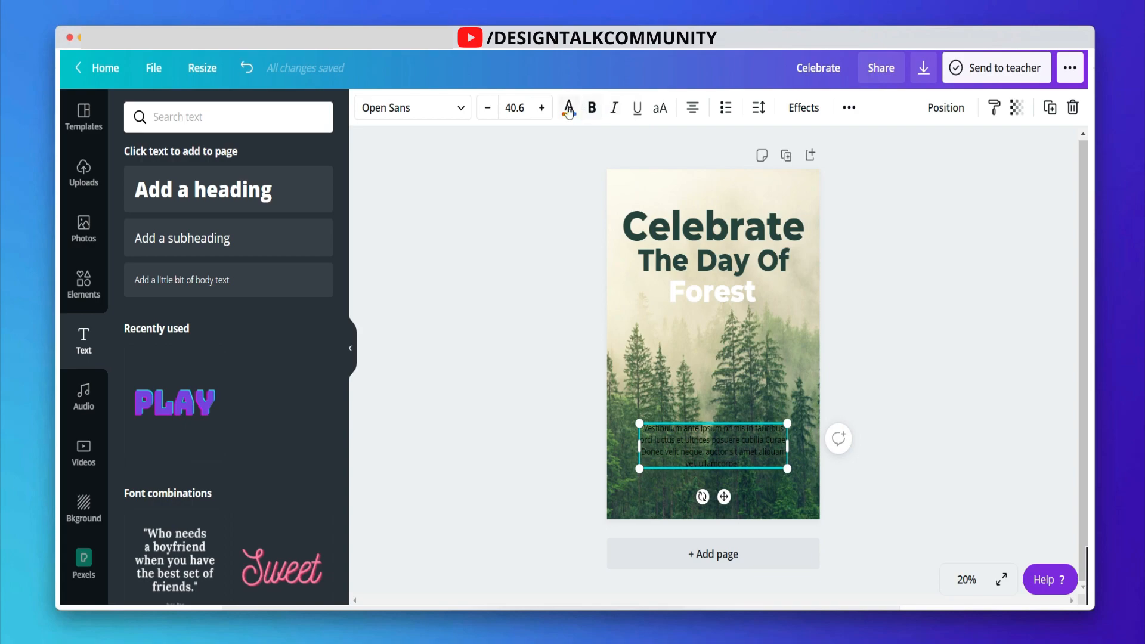
Step: Set the paragraph's font to Montserrat and its colour to white
{"action": "left_click", "coordinate": [391, 110]}
{"action": "type", "text": "mont"}
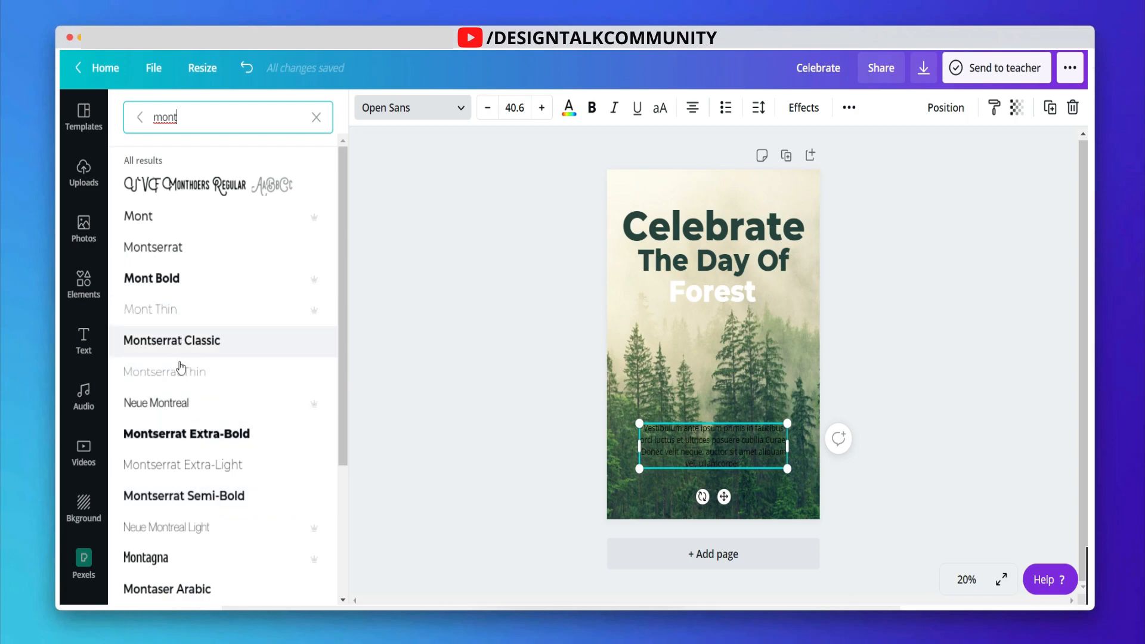
{"action": "scroll", "coordinate": [180, 346], "scroll_direction": "down", "scroll_amount": 3}
{"action": "scroll", "coordinate": [146, 340], "scroll_direction": "up", "scroll_amount": 3}
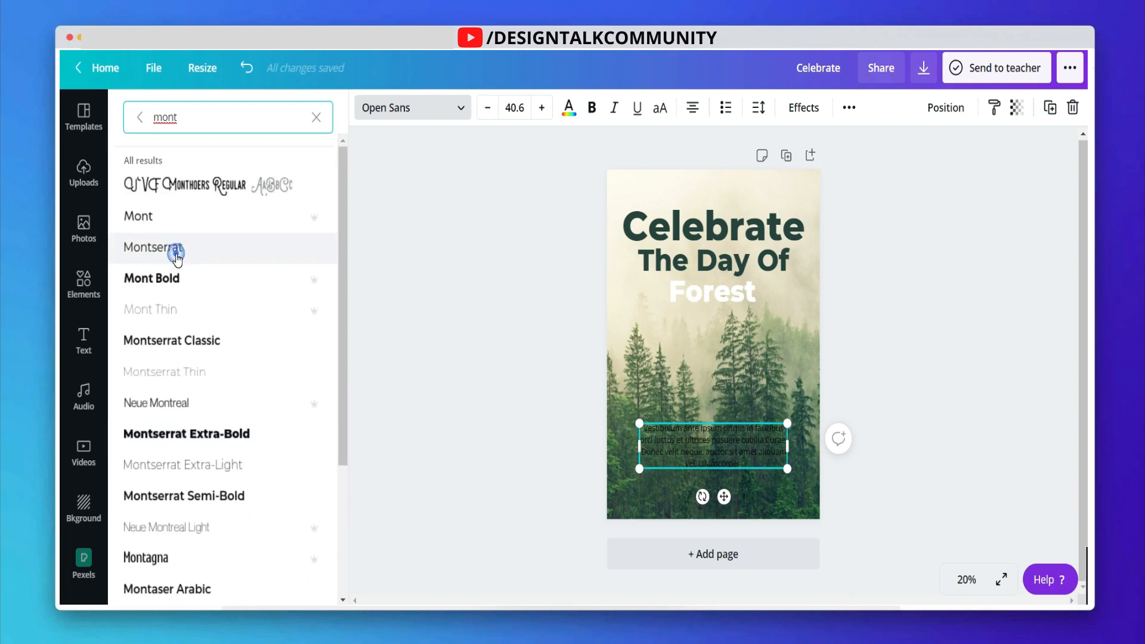
{"action": "left_click", "coordinate": [177, 256]}
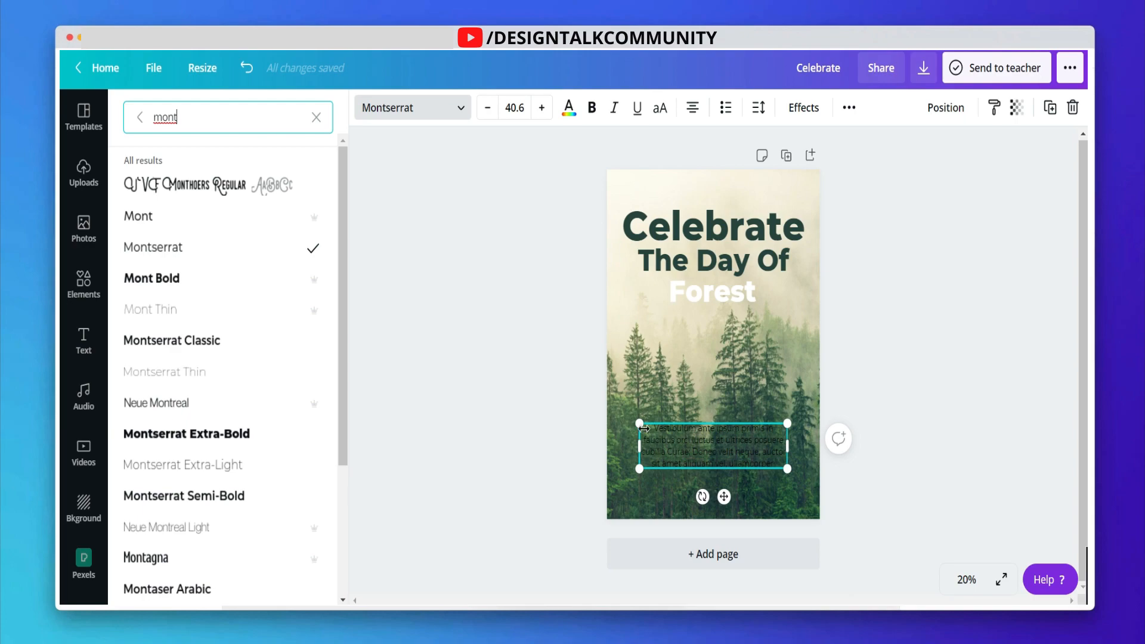
{"action": "left_click", "coordinate": [569, 107]}
{"action": "left_click", "coordinate": [210, 261]}
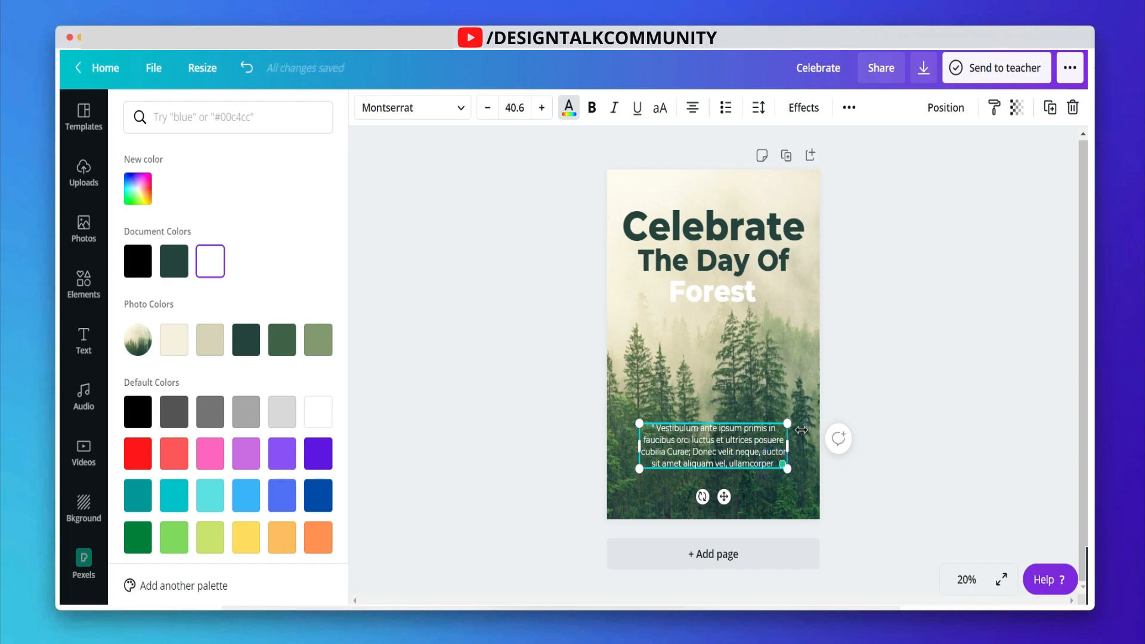
Step: Widen the paragraph to nearly the poster's width at size 44.2 and shorten its text to end at "auctor sit"
{"action": "left_click_drag", "start_coordinate": [788, 446], "coordinate": [849, 446]}
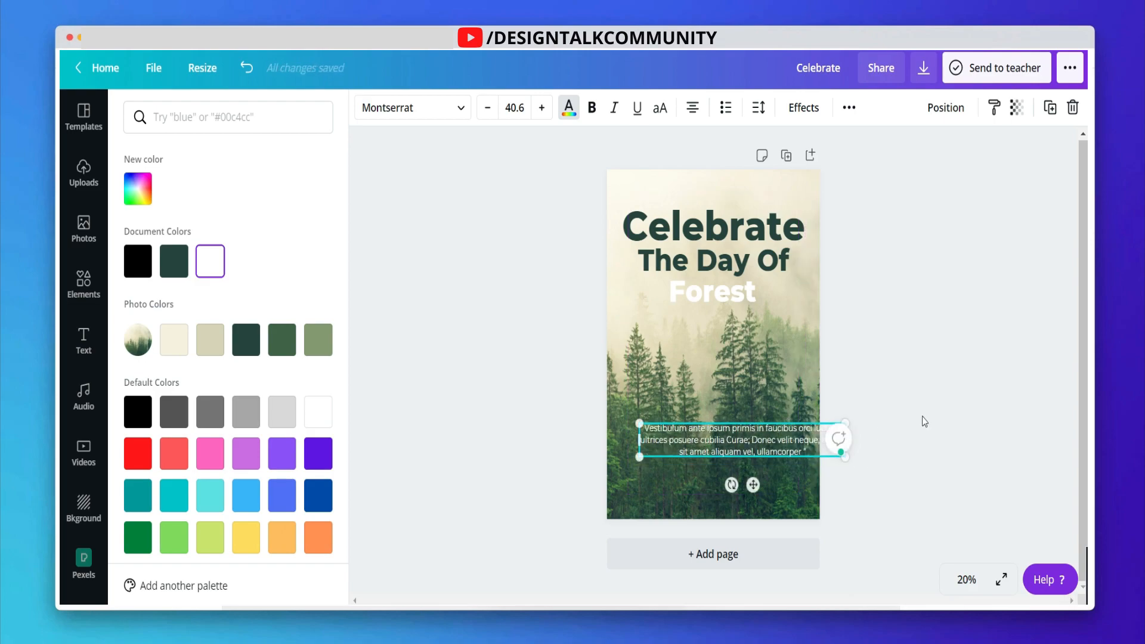
{"action": "left_click", "coordinate": [943, 411]}
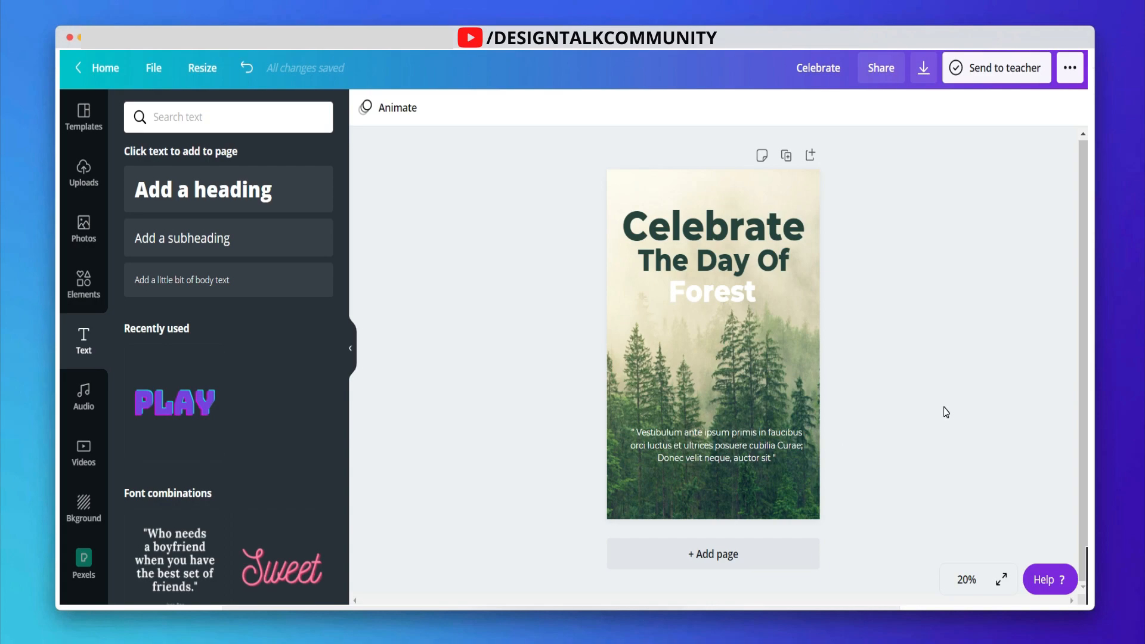
Step: Make the quote paragraph bold and italic
{"action": "left_click", "coordinate": [764, 442]}
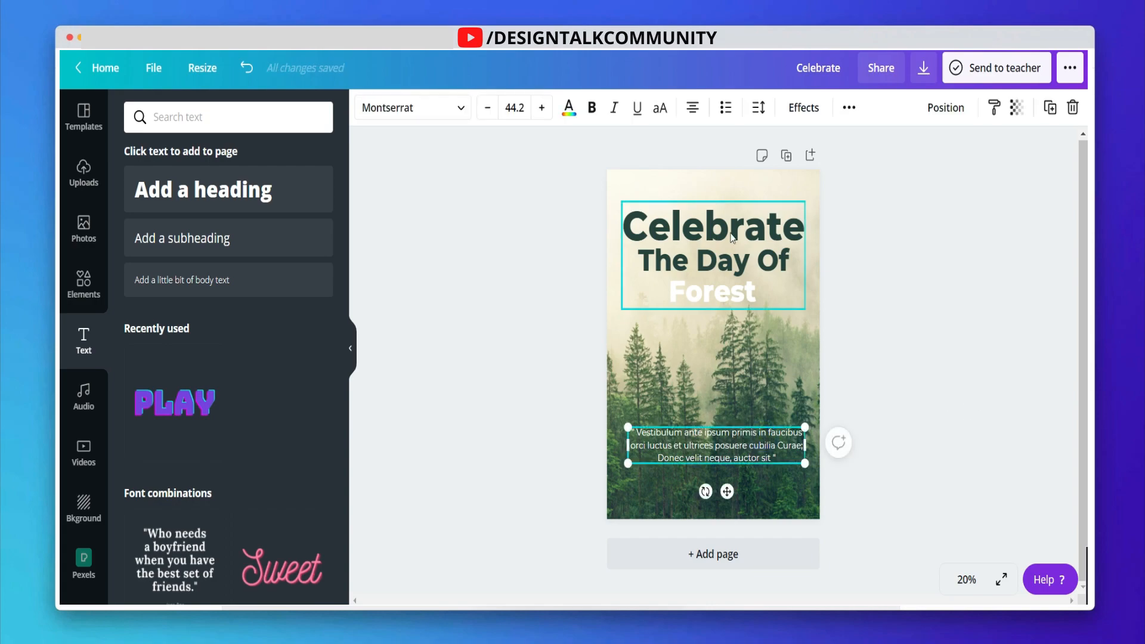
{"action": "left_click", "coordinate": [598, 113]}
{"action": "left_click", "coordinate": [861, 322]}
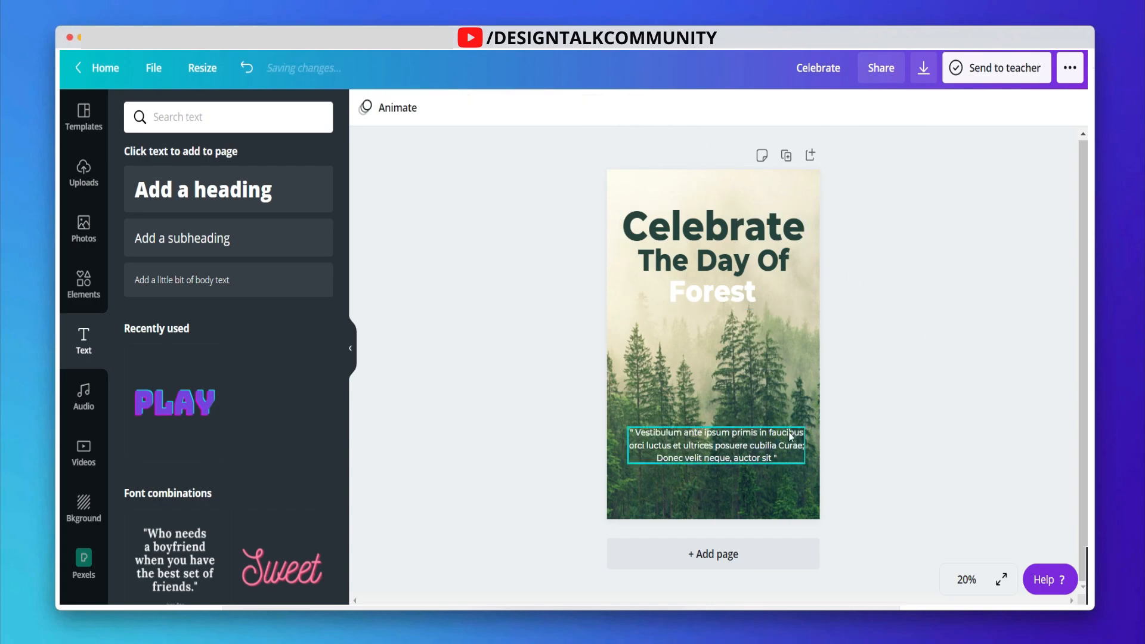
{"action": "left_click", "coordinate": [716, 445]}
{"action": "left_click", "coordinate": [617, 108]}
{"action": "left_click", "coordinate": [476, 234]}
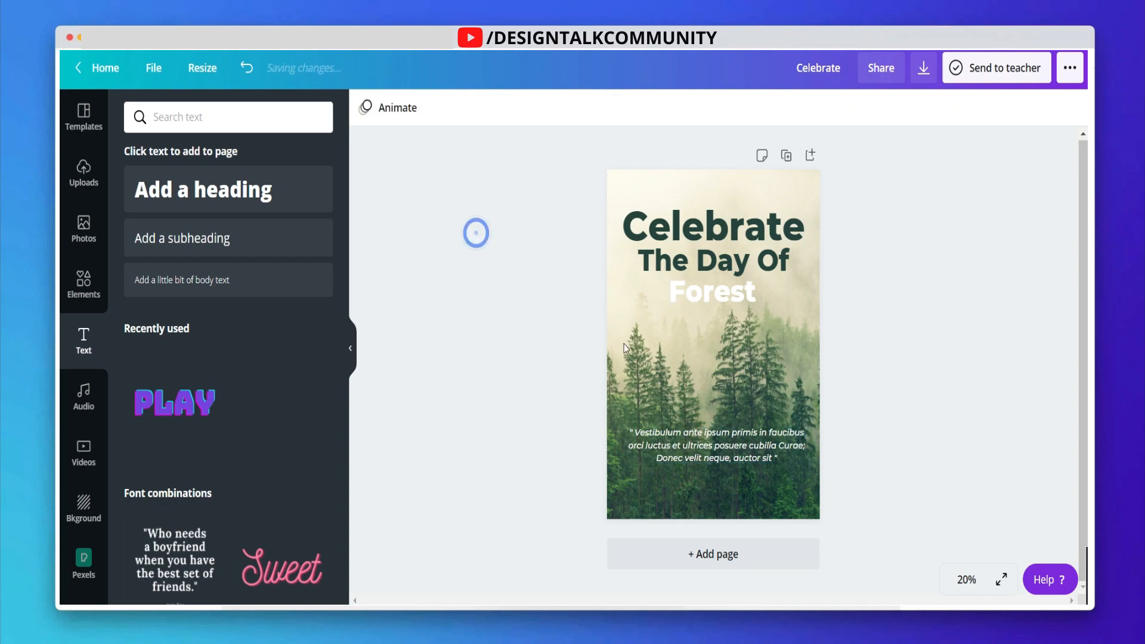
Step: Move the quote paragraph up and enlarge it to size 46.7, keeping it centred on the poster
{"action": "left_click", "coordinate": [716, 442]}
{"action": "key", "text": "shift+Up"}
{"action": "key", "text": "shift+Up"}
{"action": "key", "text": "shift+Up"}
{"action": "key", "text": "shift+Up"}
{"action": "key", "text": "shift+Up"}
{"action": "key", "text": "shift+Up"}
{"action": "key", "text": "shift+Up"}
{"action": "key", "text": "shift+Up"}
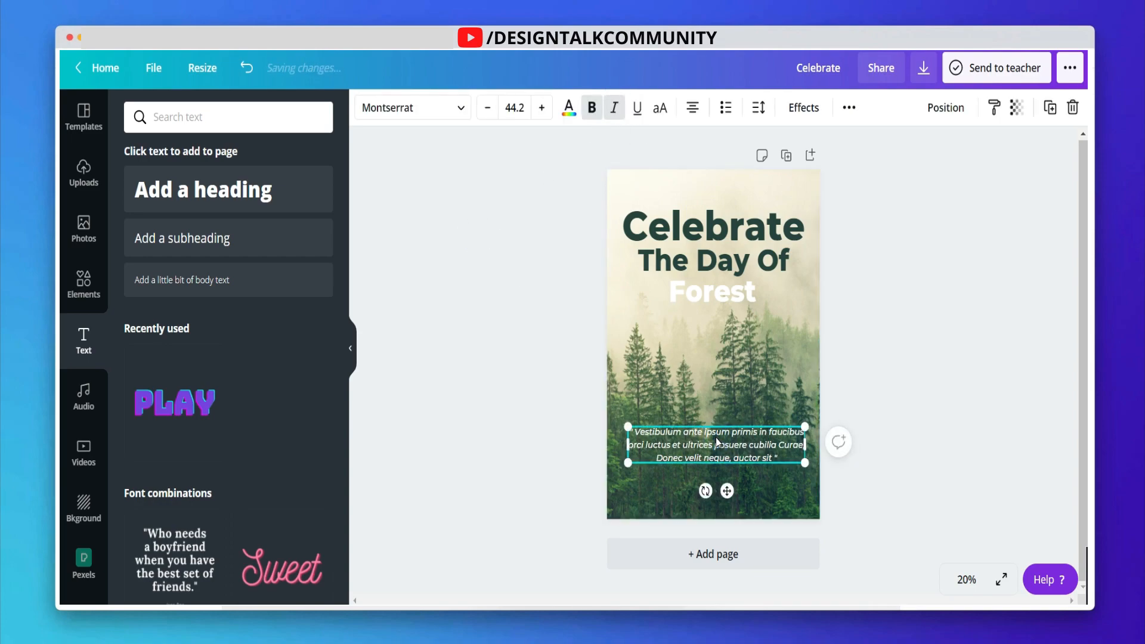
{"action": "left_click_drag", "start_coordinate": [628, 451], "coordinate": [620, 454]}
{"action": "left_click_drag", "start_coordinate": [807, 453], "coordinate": [814, 453]}
{"action": "left_click", "coordinate": [893, 428]}
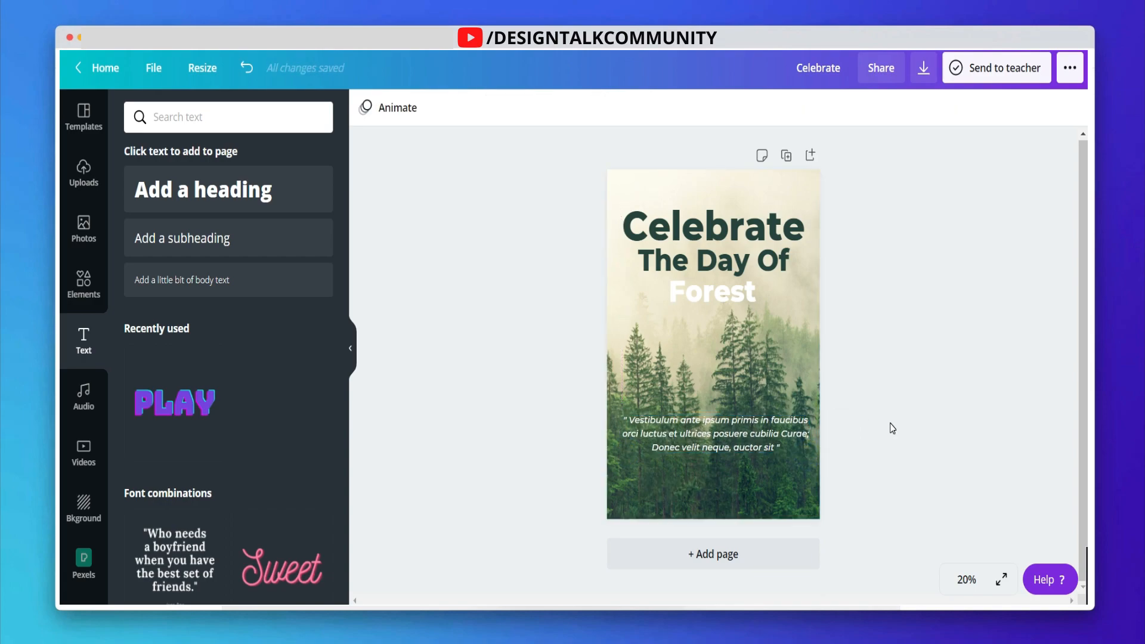
Step: Nudge the quote paragraph slightly up and the grouped heading slightly down, bringing them closer together
{"action": "left_click", "coordinate": [740, 424]}
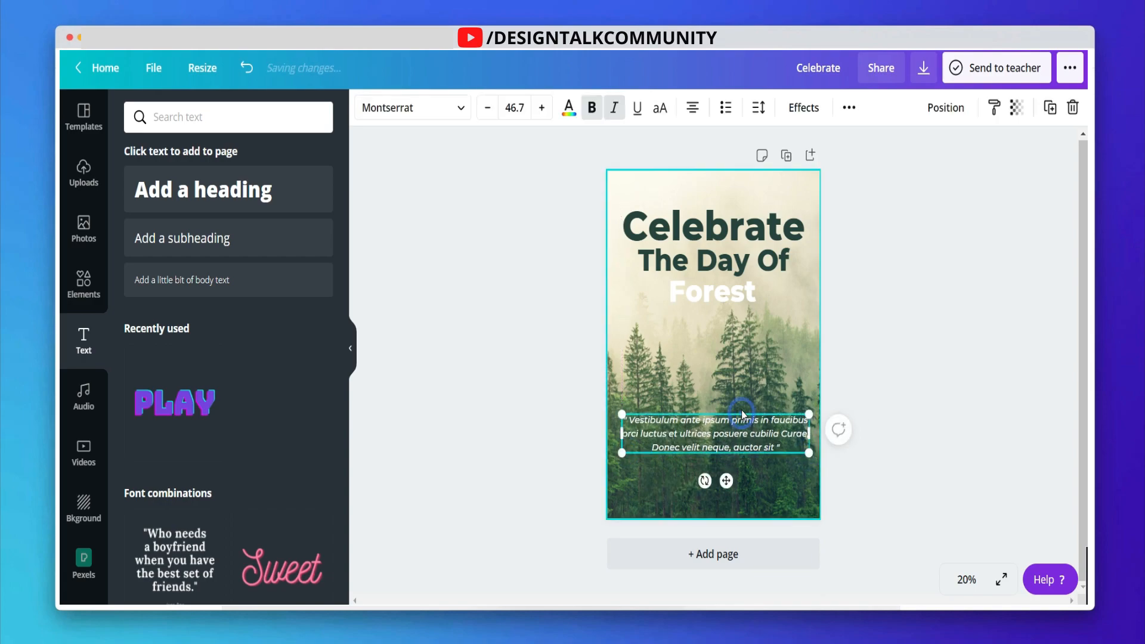
{"action": "left_click", "coordinate": [939, 378]}
{"action": "left_click_drag", "start_coordinate": [762, 438], "coordinate": [762, 431]}
{"action": "left_click", "coordinate": [956, 333]}
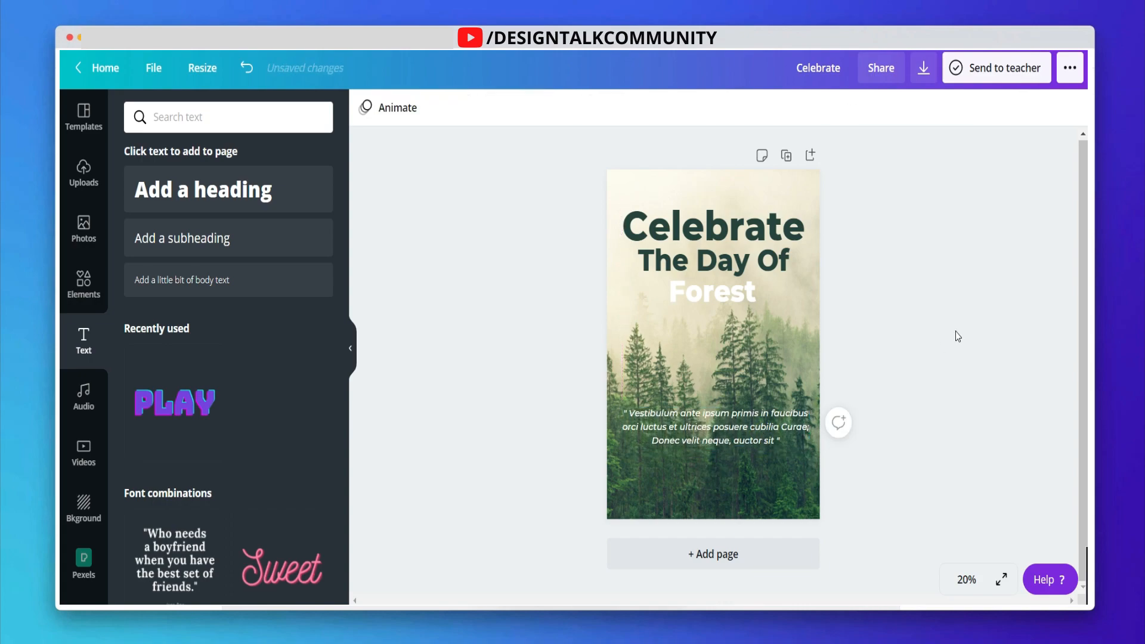
{"action": "left_click_drag", "start_coordinate": [738, 257], "coordinate": [738, 266]}
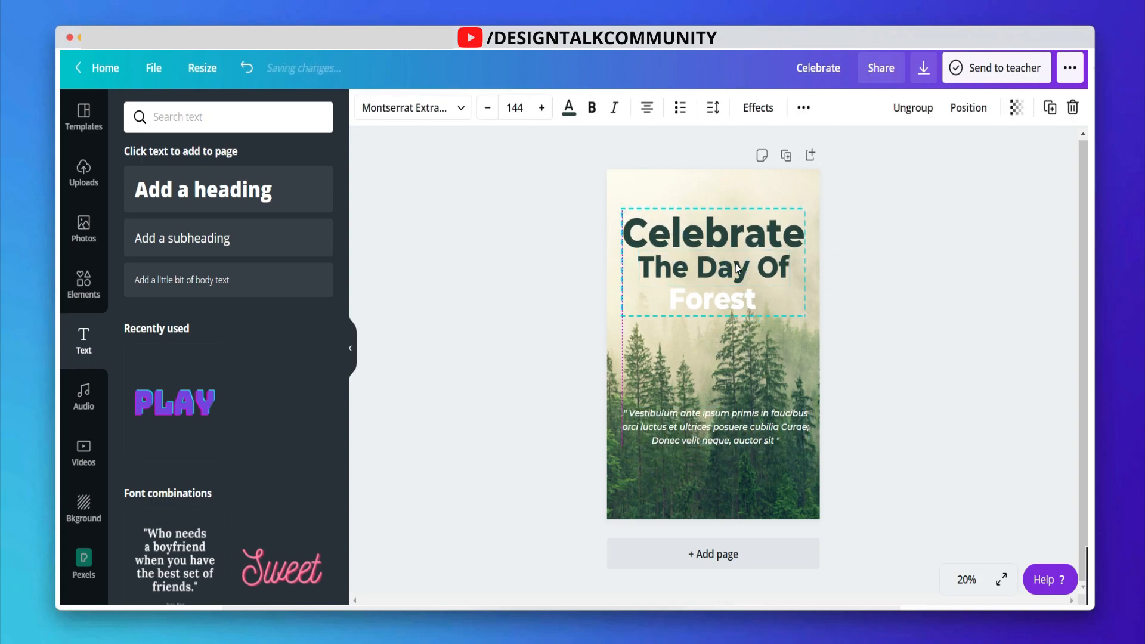
{"action": "left_click", "coordinate": [935, 266]}
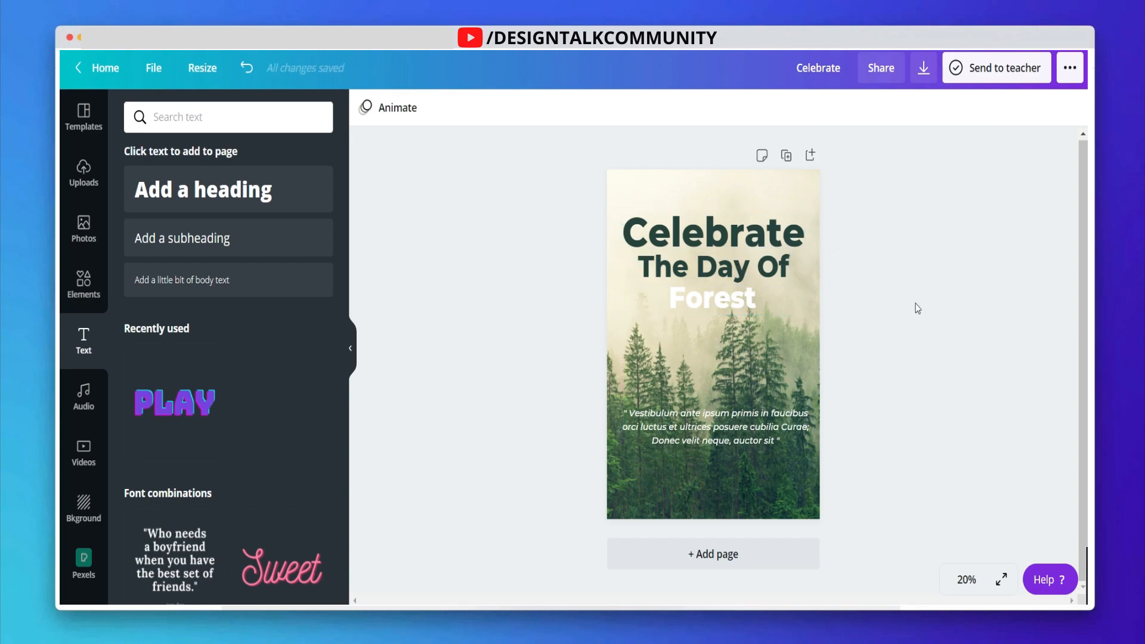
Step: Add a small square in the poster's upper right corner above the heading and colour it the heading's dark green
{"action": "left_click", "coordinate": [84, 286]}
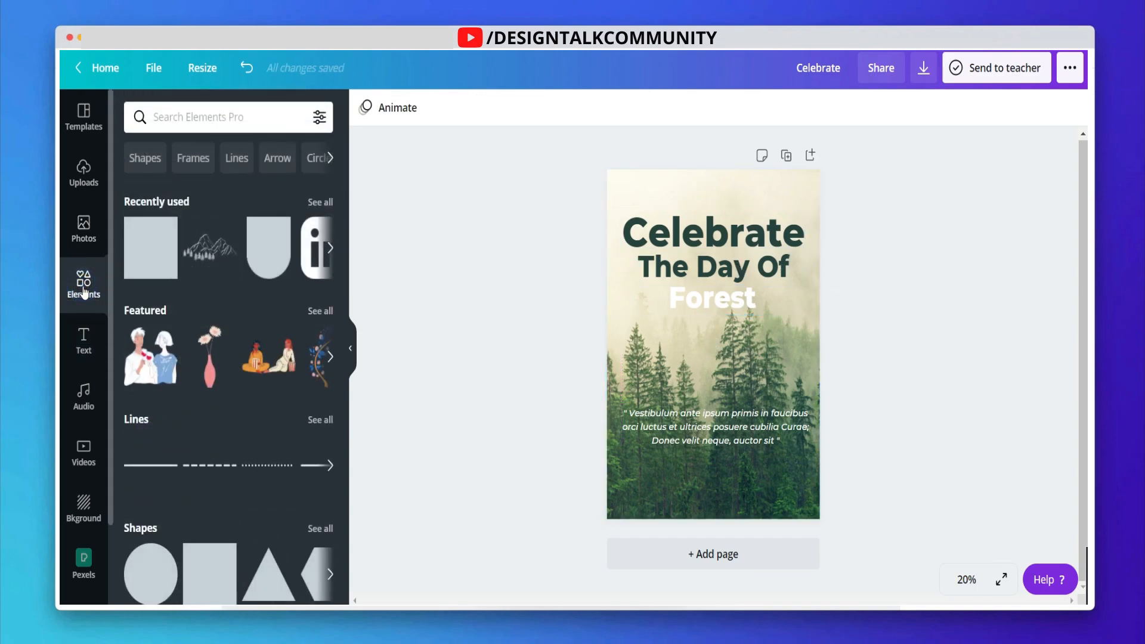
{"action": "left_click", "coordinate": [151, 247]}
{"action": "left_click_drag", "start_coordinate": [712, 412], "coordinate": [782, 199]}
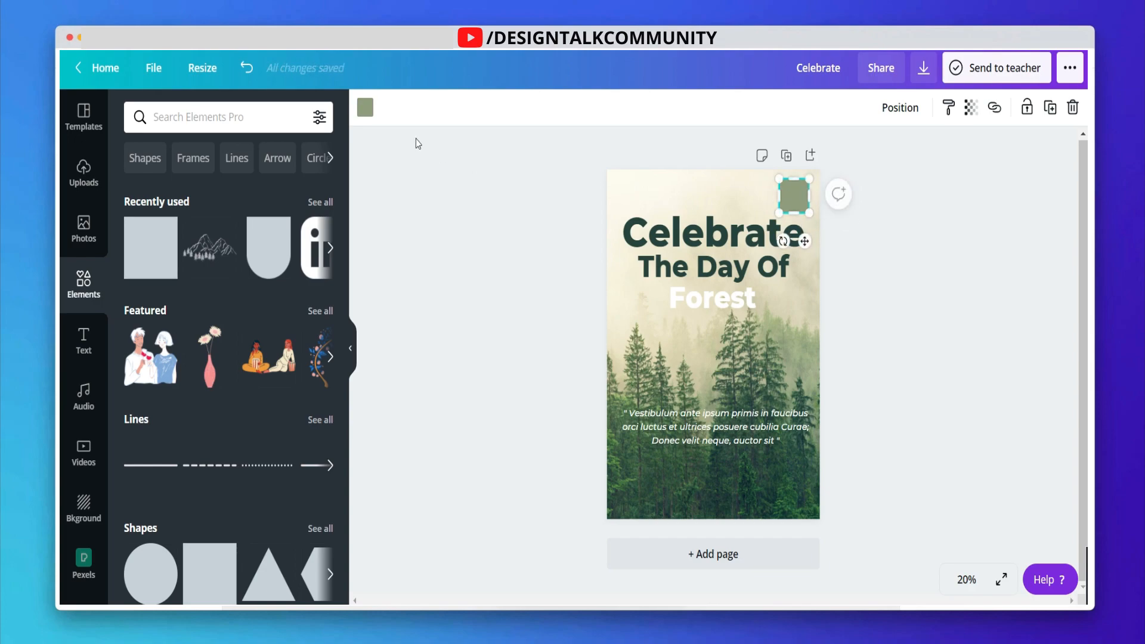
{"action": "left_click", "coordinate": [365, 109]}
{"action": "left_click", "coordinate": [590, 205]}
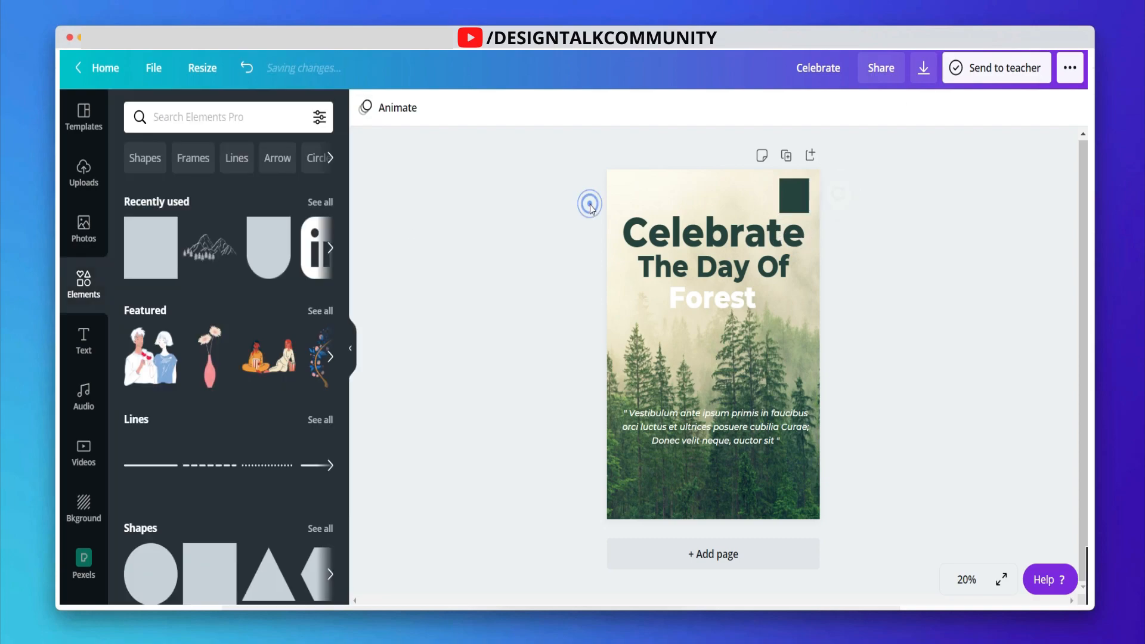
Step: Add a heading text reading "31" and colour it white
{"action": "left_click", "coordinate": [84, 341]}
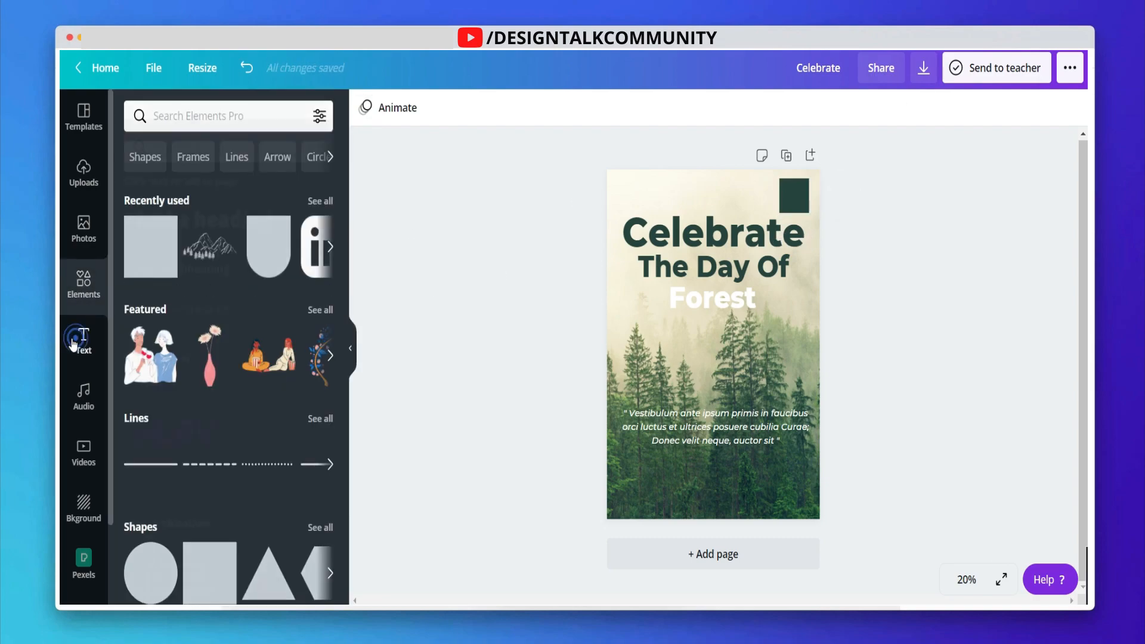
{"action": "left_click", "coordinate": [218, 207]}
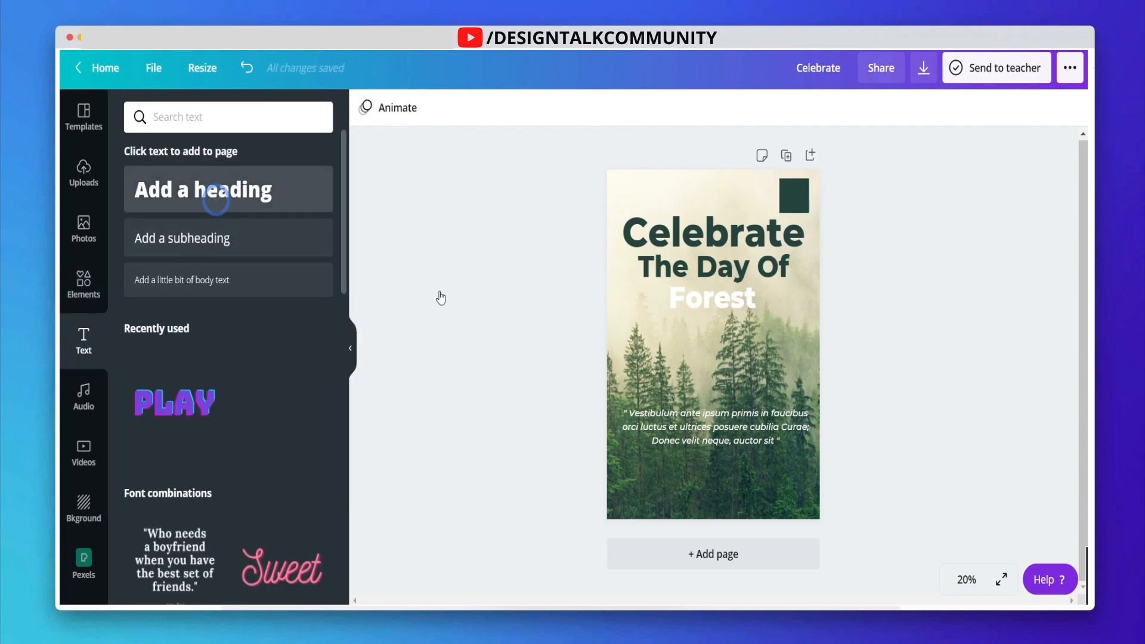
{"action": "type", "text": "31"}
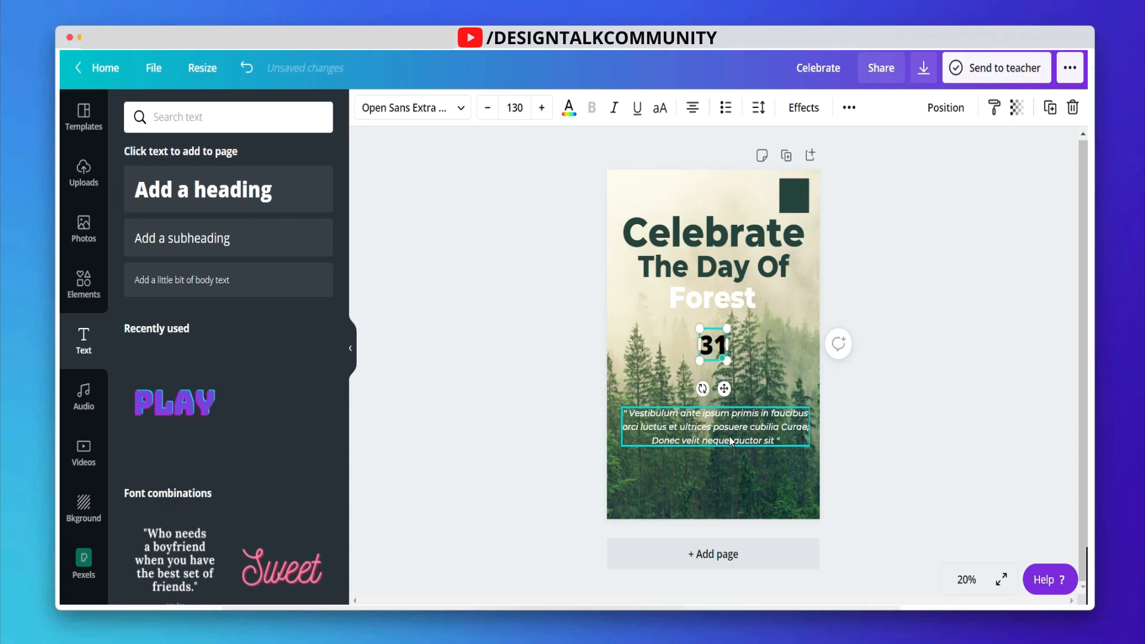
{"action": "left_click", "coordinate": [569, 108]}
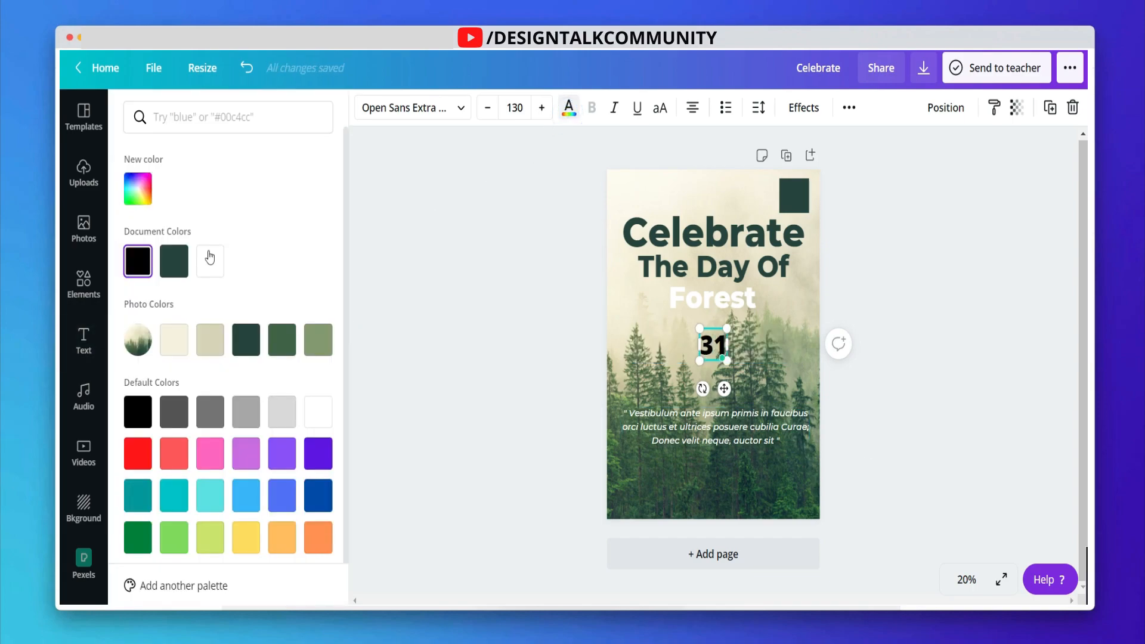
{"action": "left_click", "coordinate": [210, 260]}
Step: Shrink the "31" text to size 93.7 and place it on the dark green corner square, aligned with its upper left corner
{"action": "left_click_drag", "start_coordinate": [729, 360], "coordinate": [726, 355]}
{"action": "left_click", "coordinate": [982, 245]}
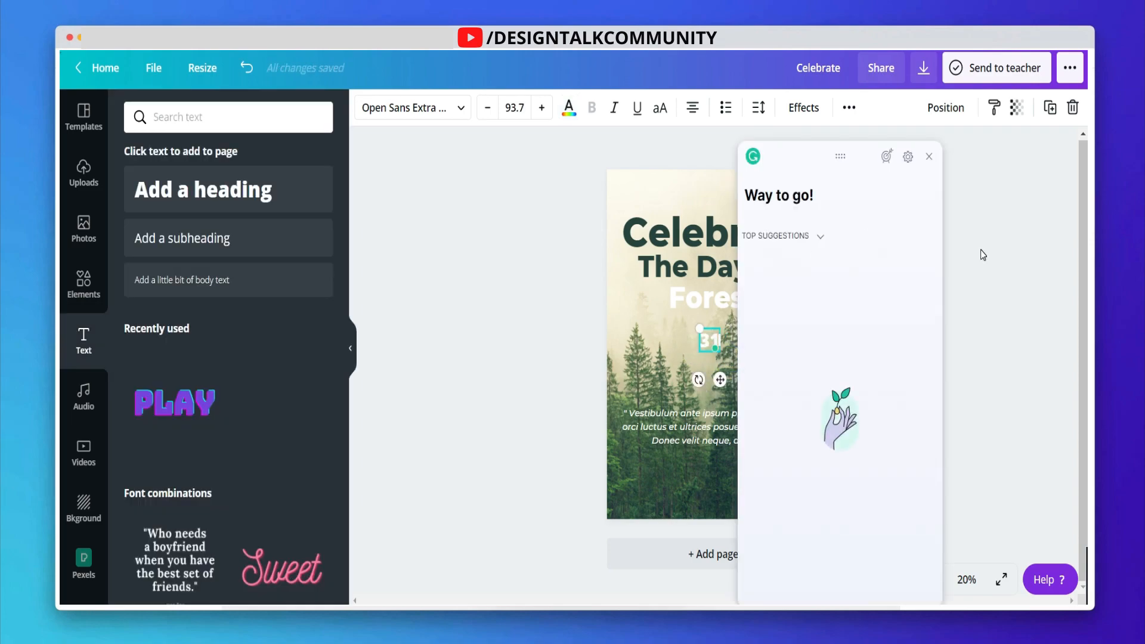
{"action": "left_click", "coordinate": [927, 156]}
{"action": "left_click_drag", "start_coordinate": [721, 382], "coordinate": [807, 233]}
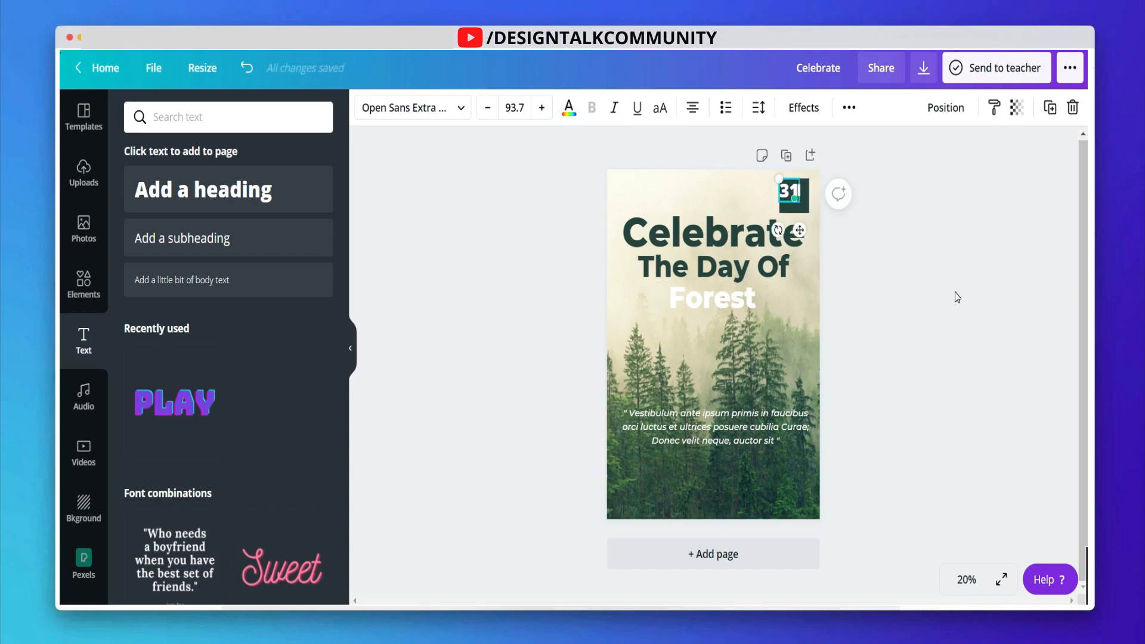
Step: Add a subheading text reading "March" near the date square, working at 100% zoom
{"action": "left_click", "coordinate": [967, 580]}
{"action": "left_click", "coordinate": [959, 275]}
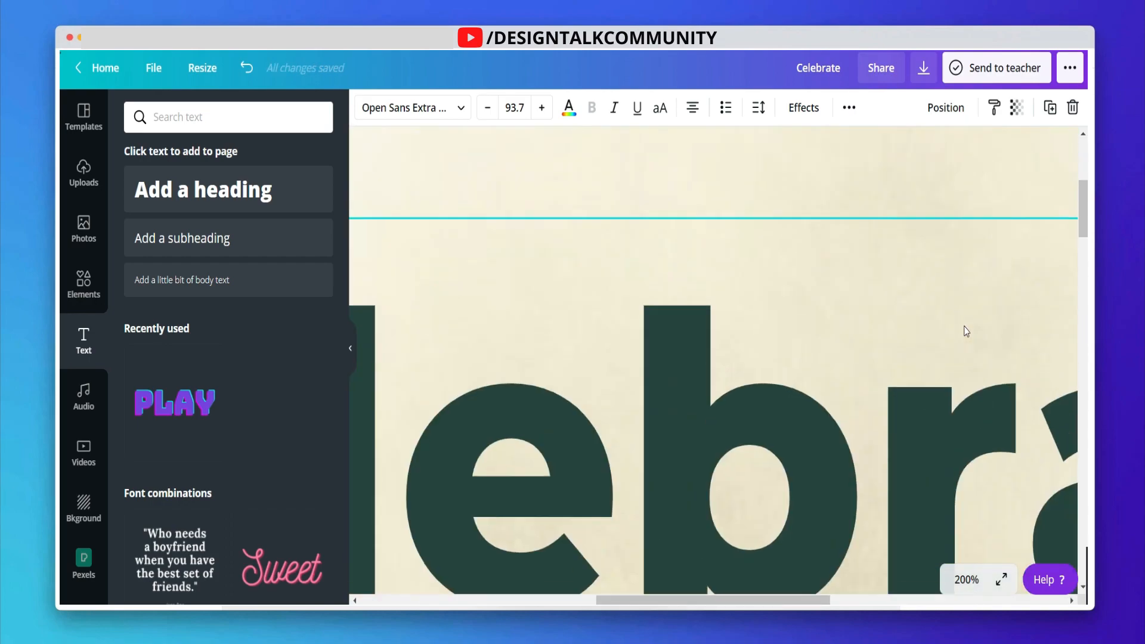
{"action": "left_click", "coordinate": [967, 580]}
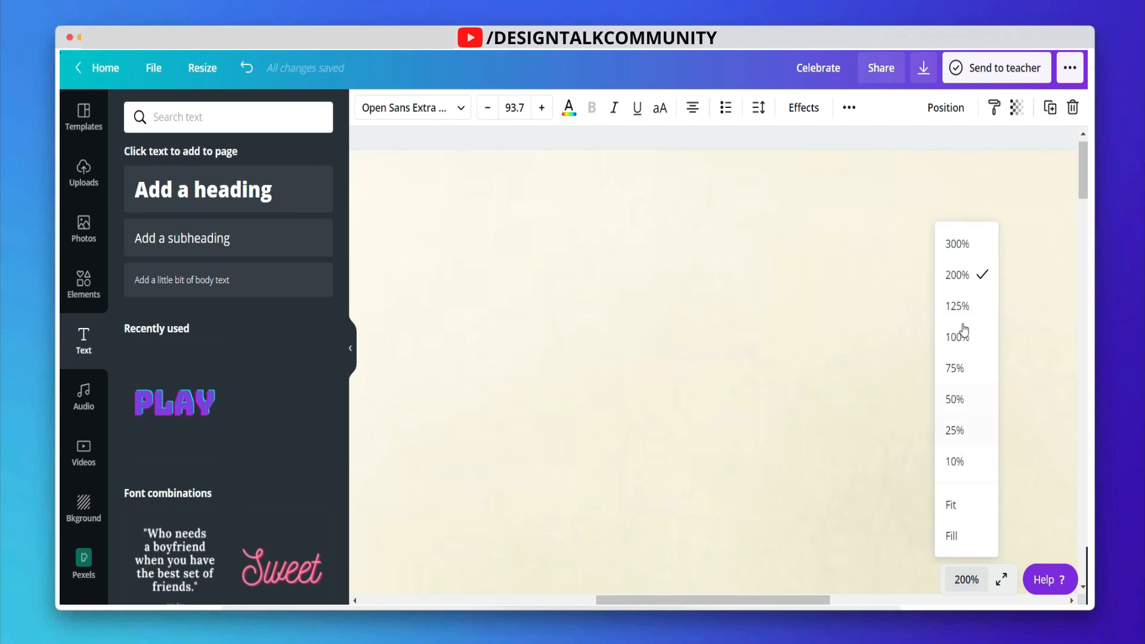
{"action": "left_click", "coordinate": [960, 304]}
{"action": "left_click", "coordinate": [967, 580]}
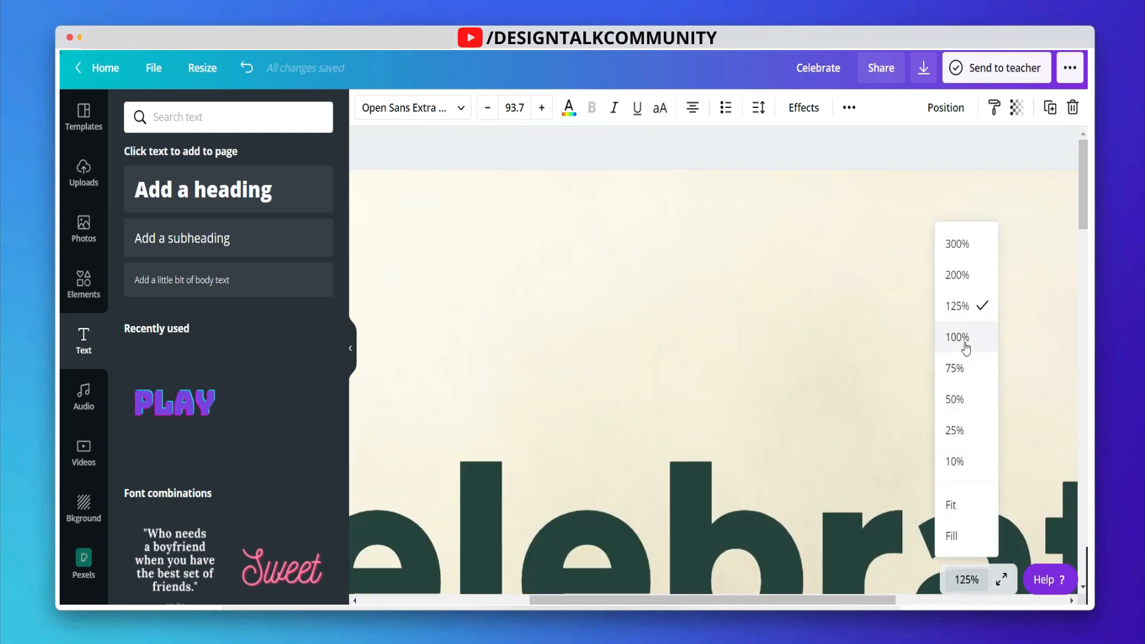
{"action": "left_click", "coordinate": [959, 334]}
{"action": "left_click_drag", "start_coordinate": [879, 601], "coordinate": [992, 518]}
{"action": "left_click", "coordinate": [939, 360]}
{"action": "left_click", "coordinate": [932, 316]}
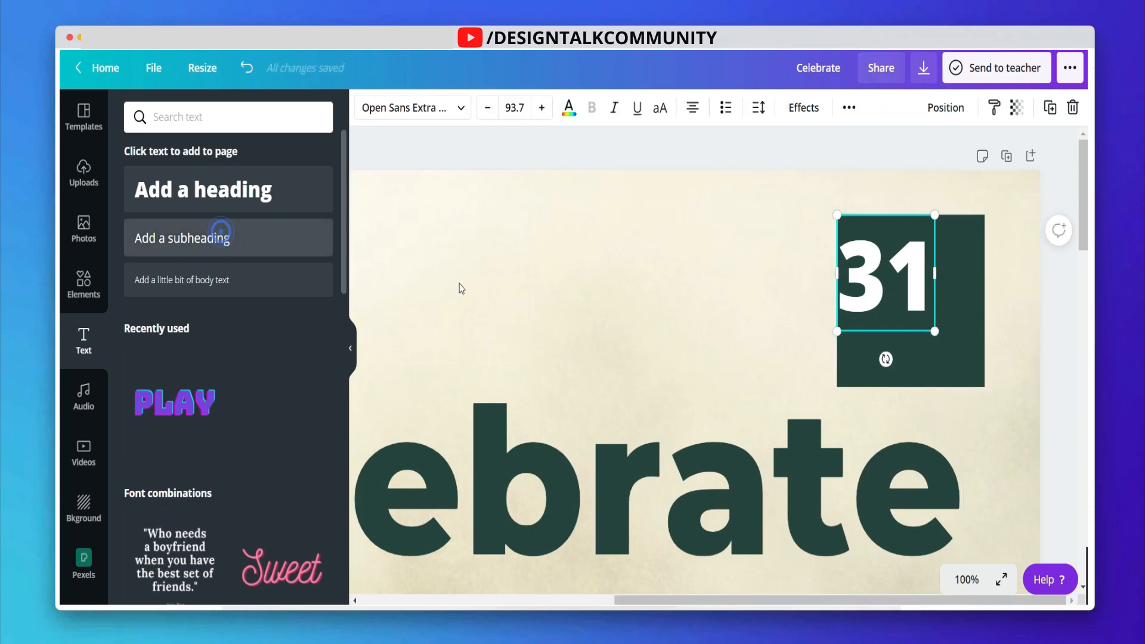
{"action": "left_click", "coordinate": [220, 232]}
{"action": "type", "text": "March"}
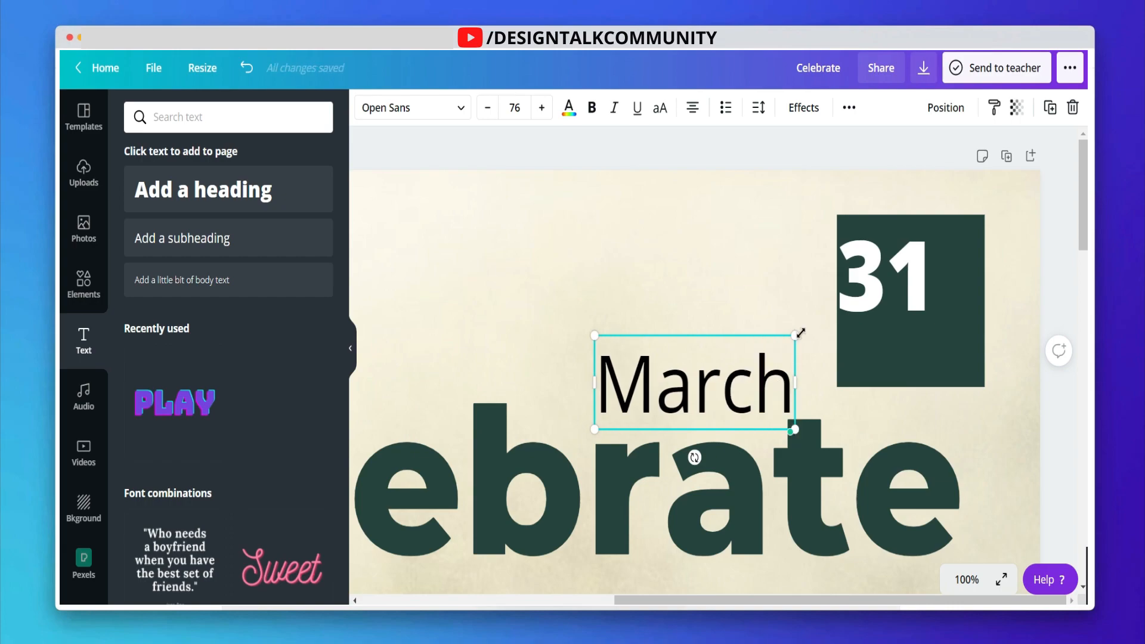
Step: Set the "March" text in the Montserrat Classic font and colour it white
{"action": "left_click", "coordinate": [450, 116]}
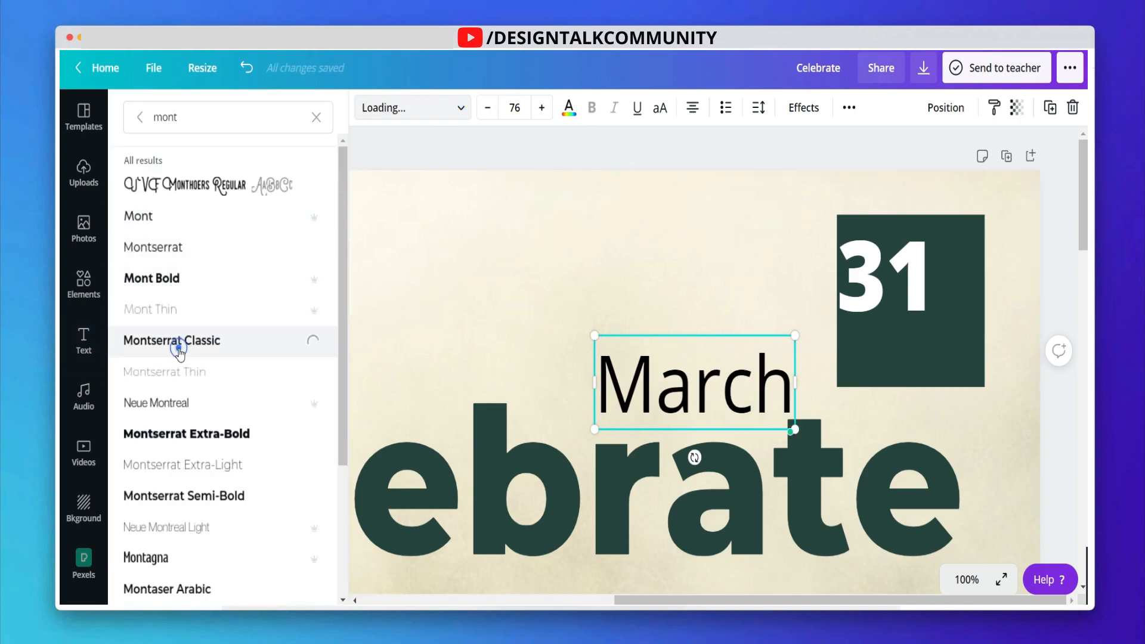
{"action": "left_click", "coordinate": [587, 111]}
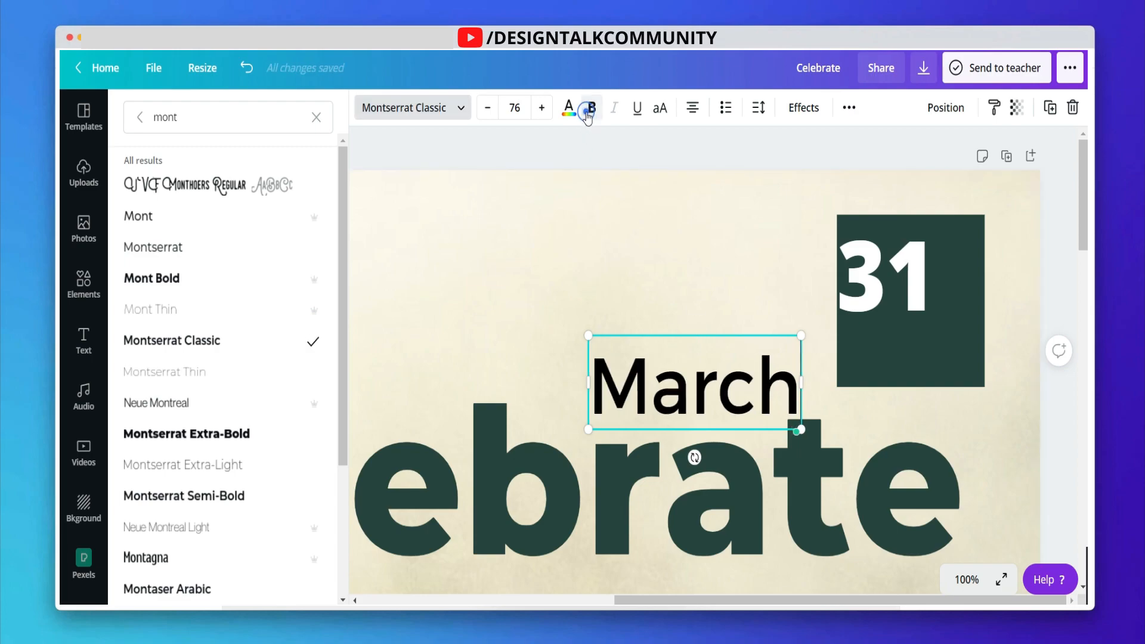
{"action": "left_click", "coordinate": [658, 210]}
{"action": "left_click", "coordinate": [695, 385]}
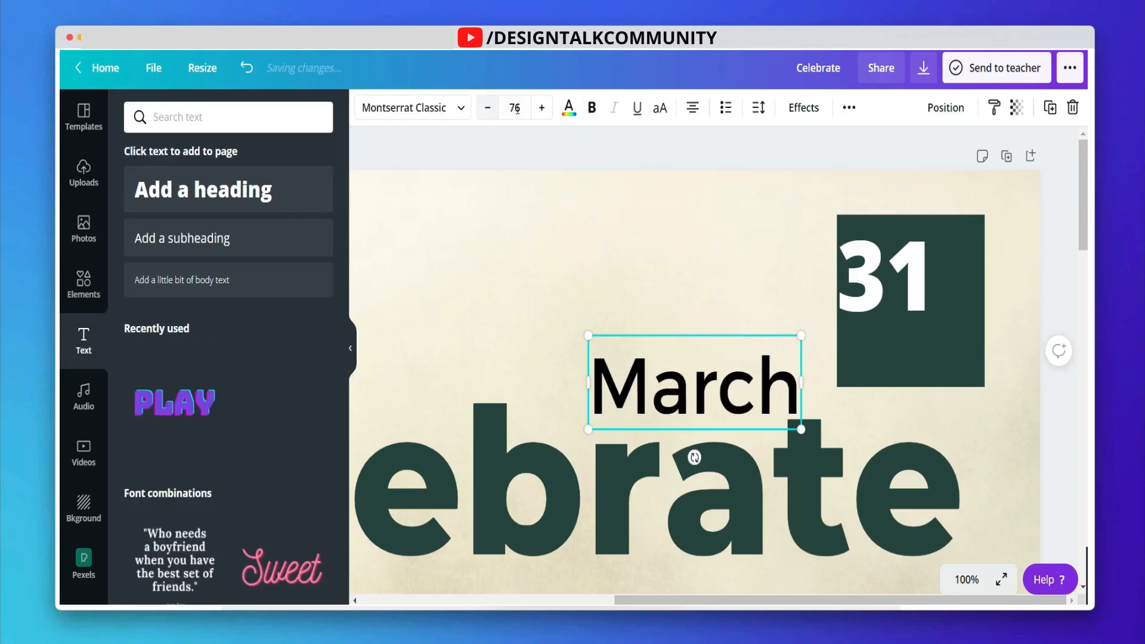
{"action": "left_click", "coordinate": [563, 111]}
{"action": "left_click", "coordinate": [210, 261]}
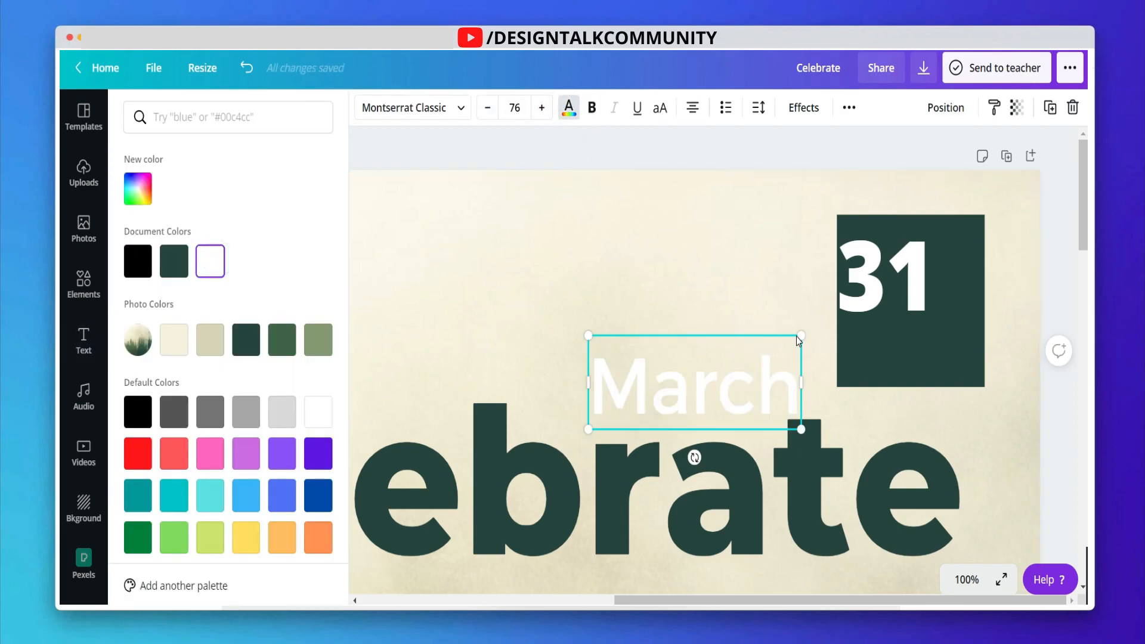
Step: Place the "March" text directly beneath "31" inside the dark green square and size it to 52.8, spanning the square's width
{"action": "left_click_drag", "start_coordinate": [801, 335], "coordinate": [878, 307]}
{"action": "left_click_drag", "start_coordinate": [880, 366], "coordinate": [885, 381]}
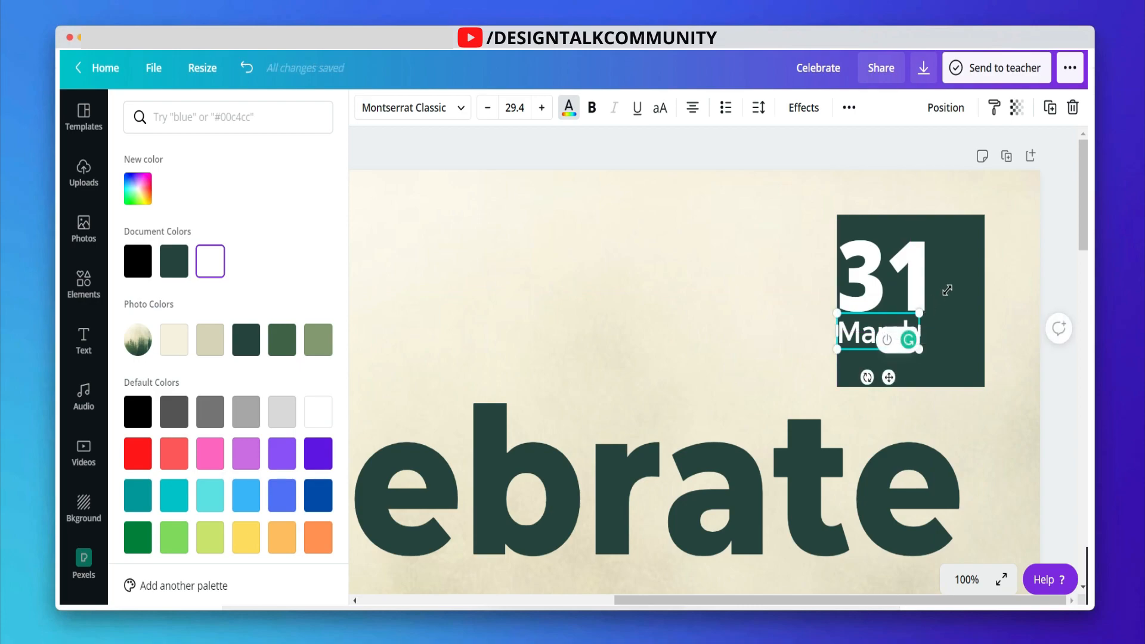
{"action": "left_click_drag", "start_coordinate": [948, 290], "coordinate": [932, 339]}
{"action": "left_click", "coordinate": [919, 315]}
{"action": "left_click", "coordinate": [1027, 278]}
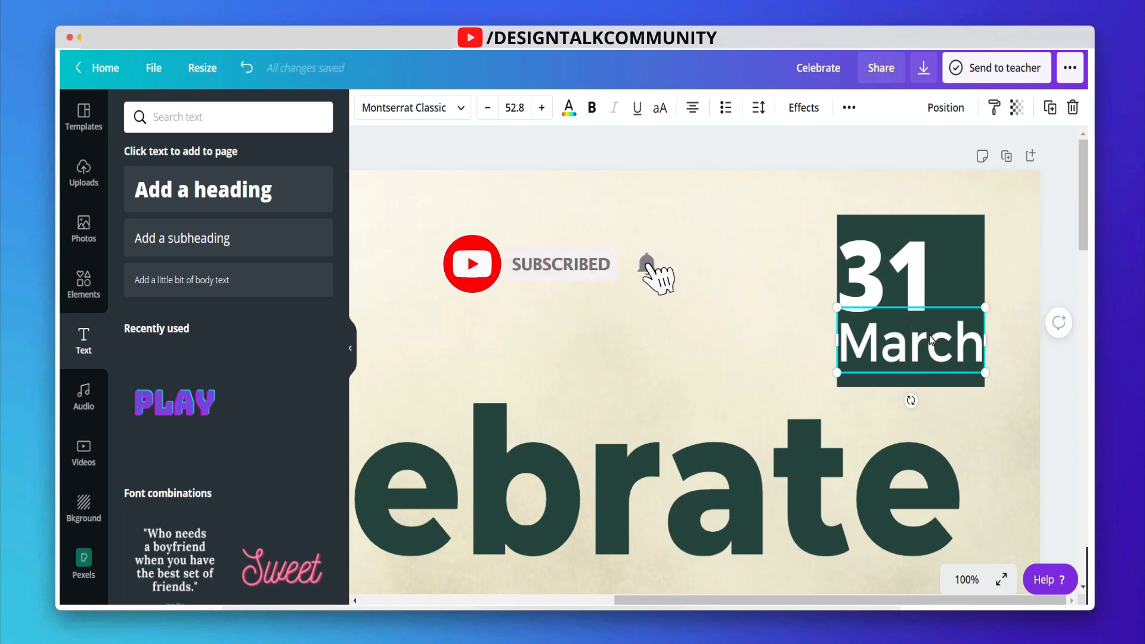
Step: Widen the dark green date square slightly to leave a small margin around the "31 March" text
{"action": "double_click", "coordinate": [991, 270]}
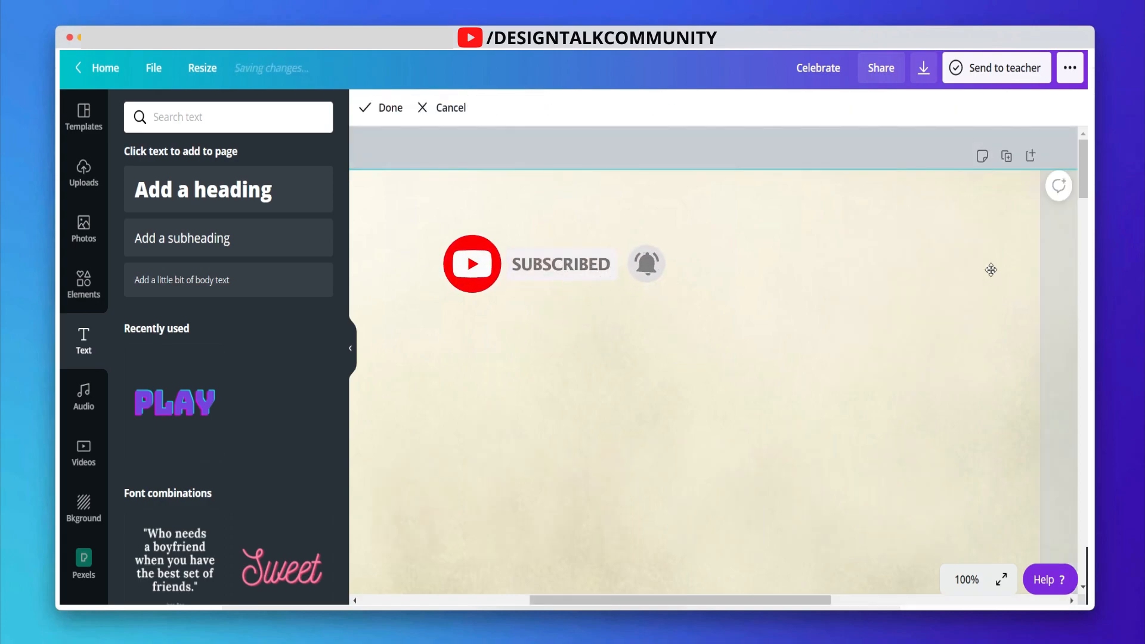
{"action": "left_click", "coordinate": [394, 124]}
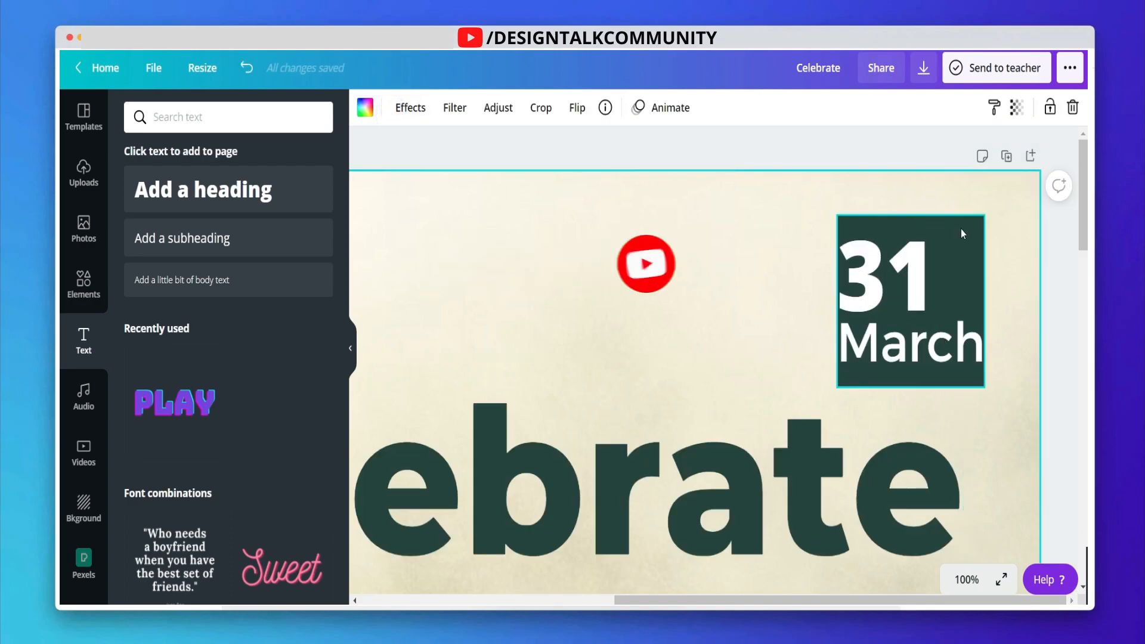
{"action": "left_click", "coordinate": [859, 307]}
{"action": "left_click_drag", "start_coordinate": [837, 303], "coordinate": [828, 304]}
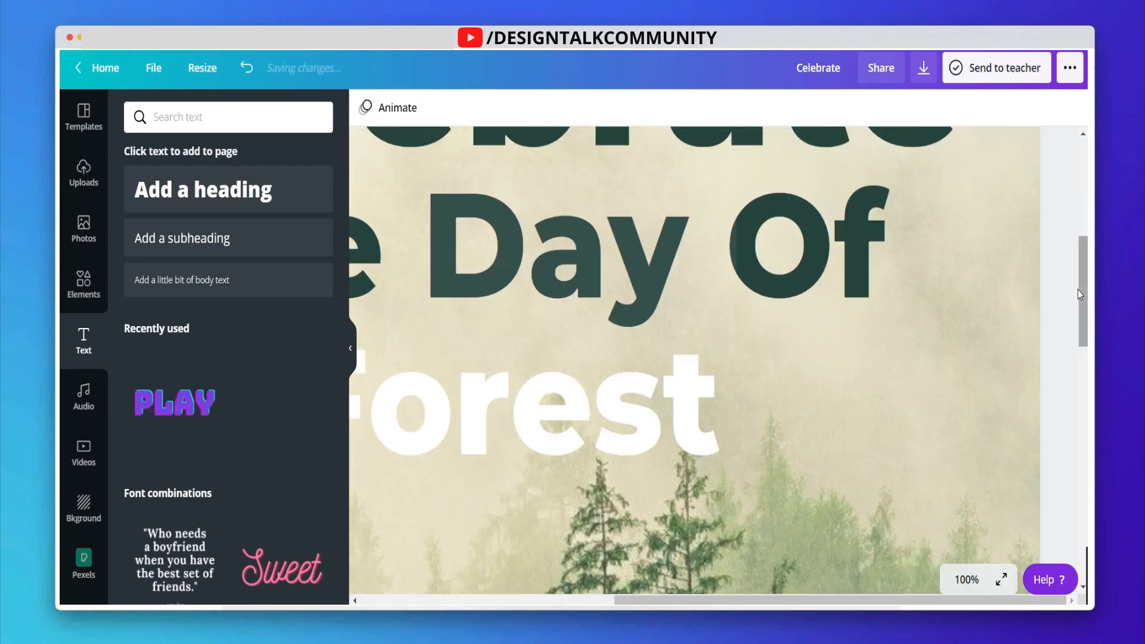
{"action": "left_click", "coordinate": [966, 580]}
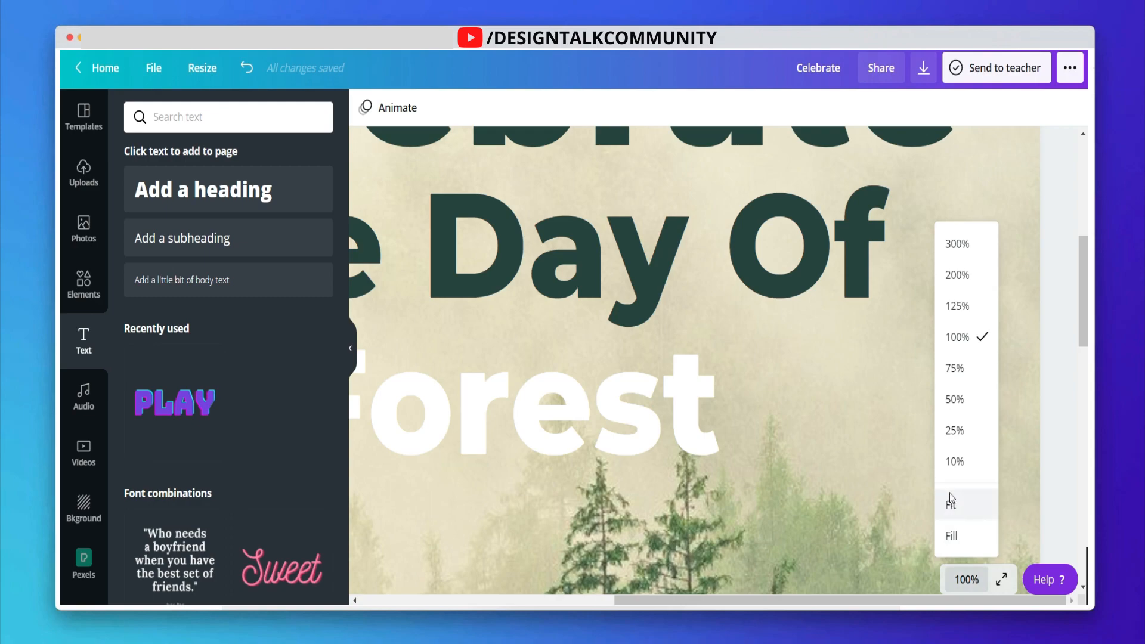
{"action": "left_click", "coordinate": [950, 496]}
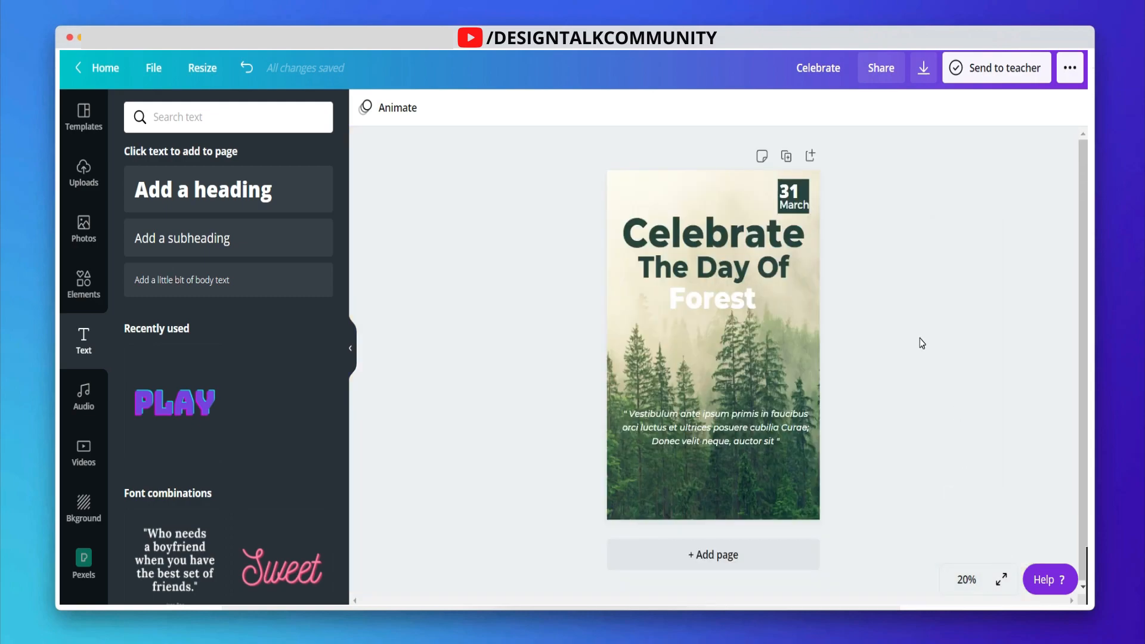
{"action": "left_click", "coordinate": [802, 197]}
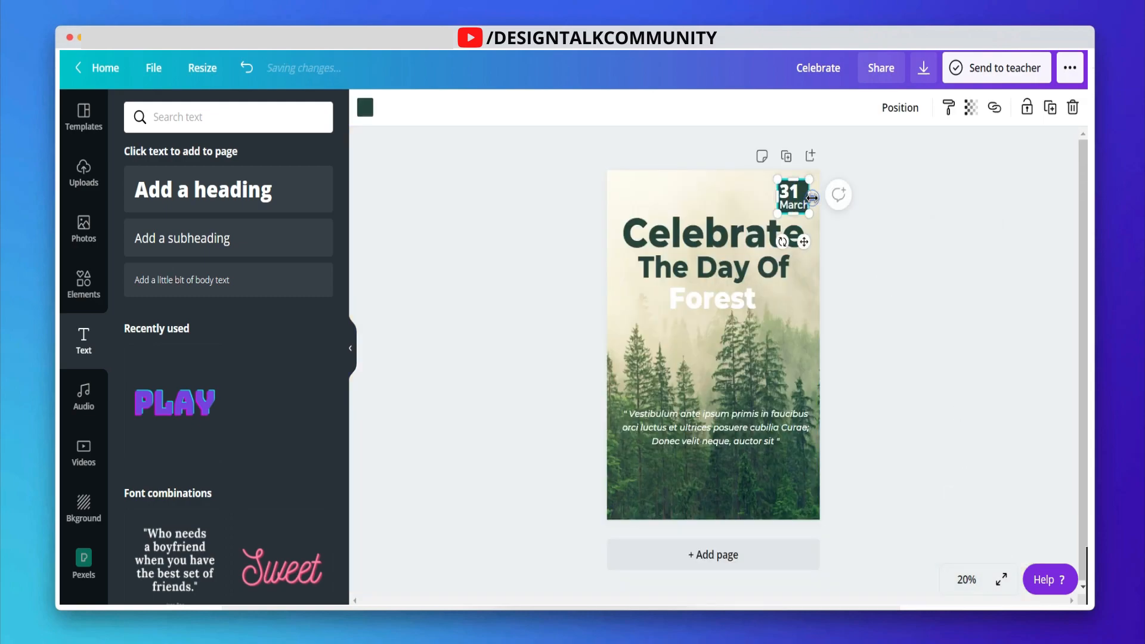
{"action": "left_click_drag", "start_coordinate": [815, 197], "coordinate": [814, 197]}
{"action": "left_click", "coordinate": [905, 212]}
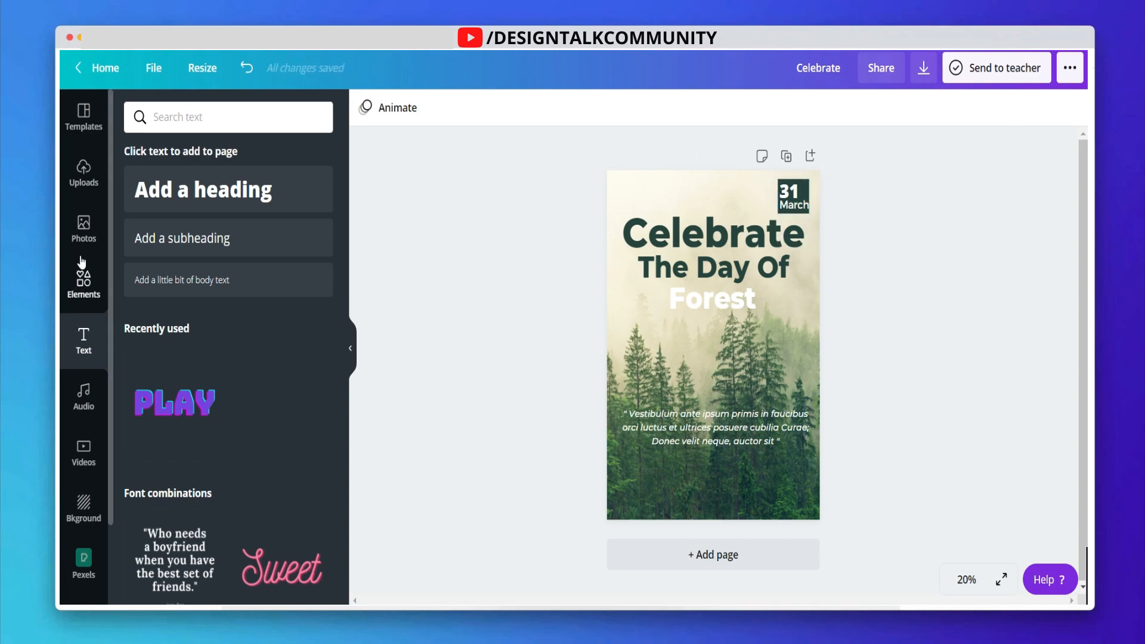
Step: Search the elements library for "forest" and add the line drawing of mountains with trees to the poster
{"action": "left_click", "coordinate": [72, 285]}
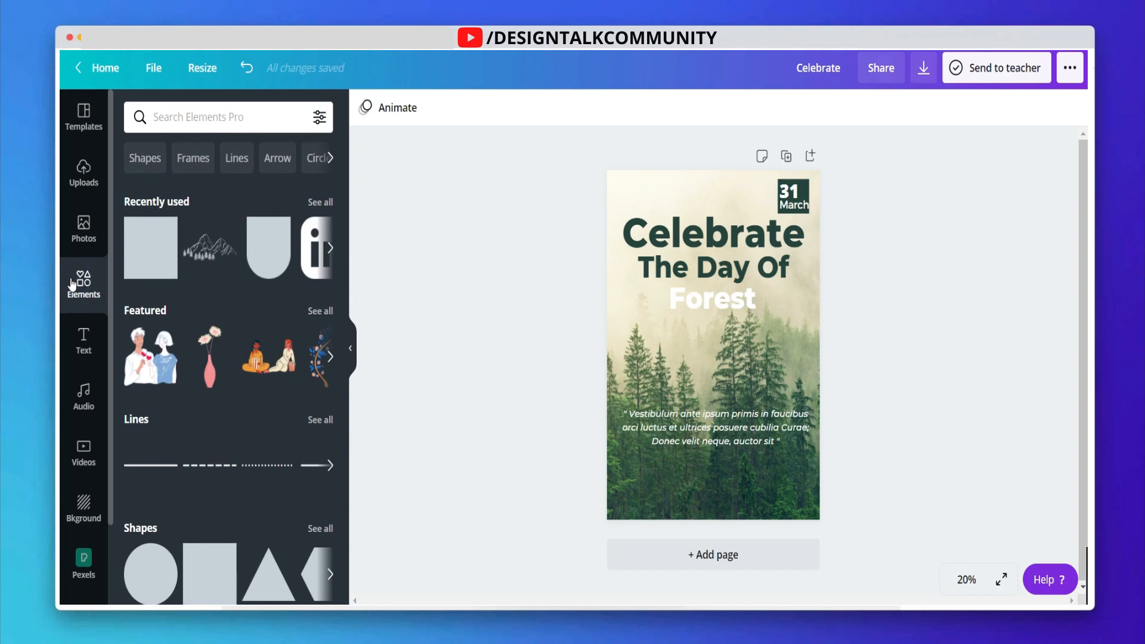
{"action": "left_click", "coordinate": [205, 119]}
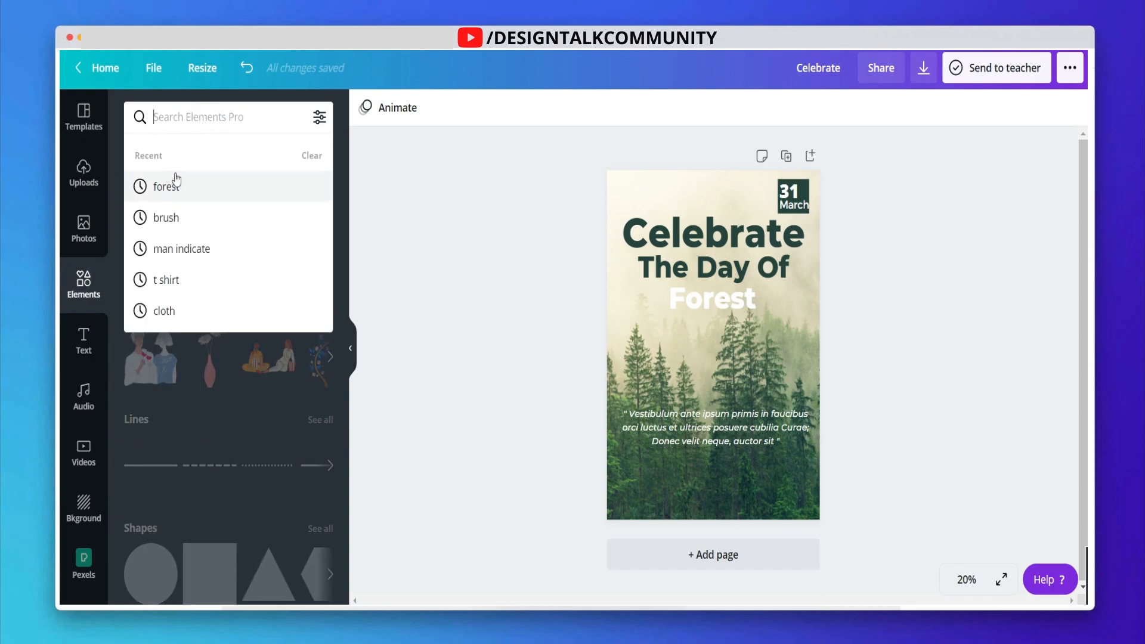
{"action": "type", "text": "forest"}
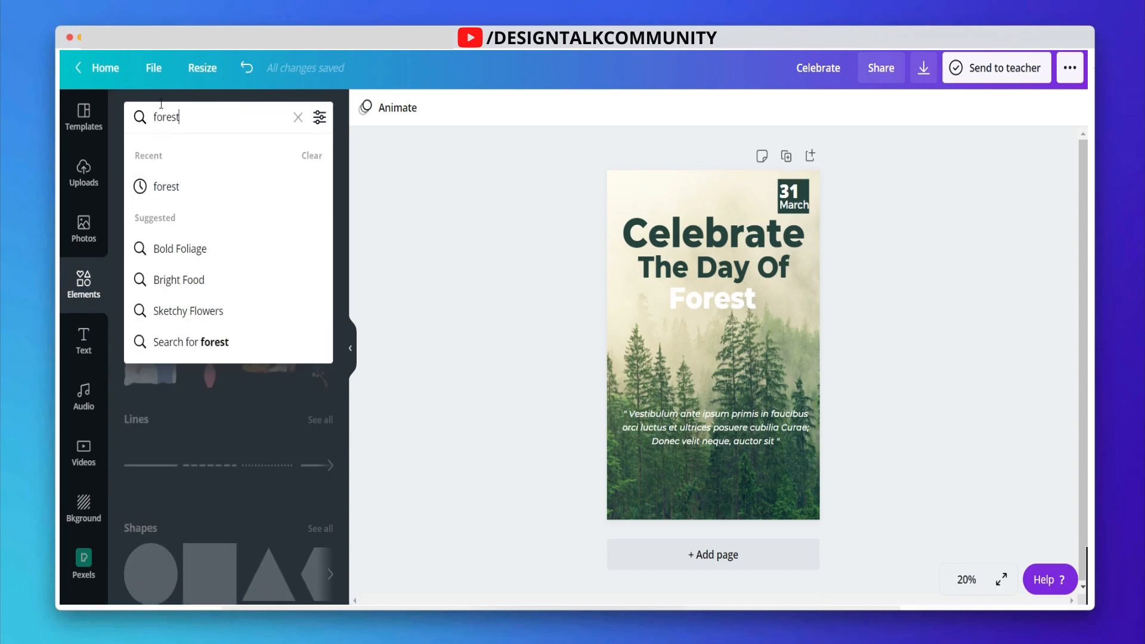
{"action": "key", "text": "Return"}
{"action": "scroll", "coordinate": [231, 434], "scroll_direction": "down", "scroll_amount": 10}
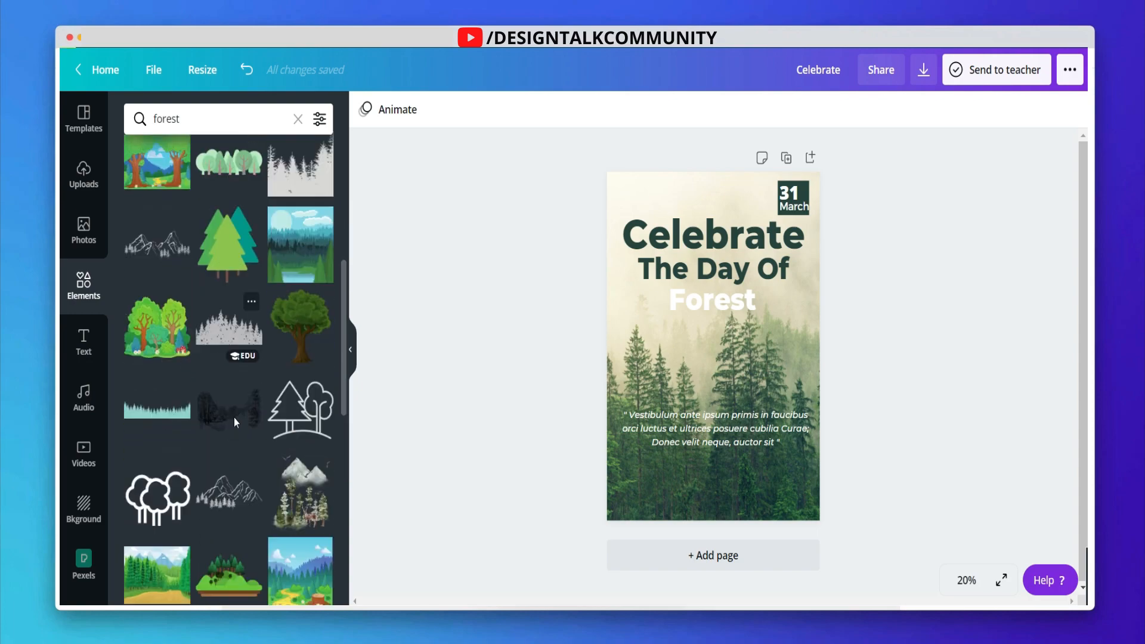
{"action": "scroll", "coordinate": [236, 424], "scroll_direction": "down", "scroll_amount": 4}
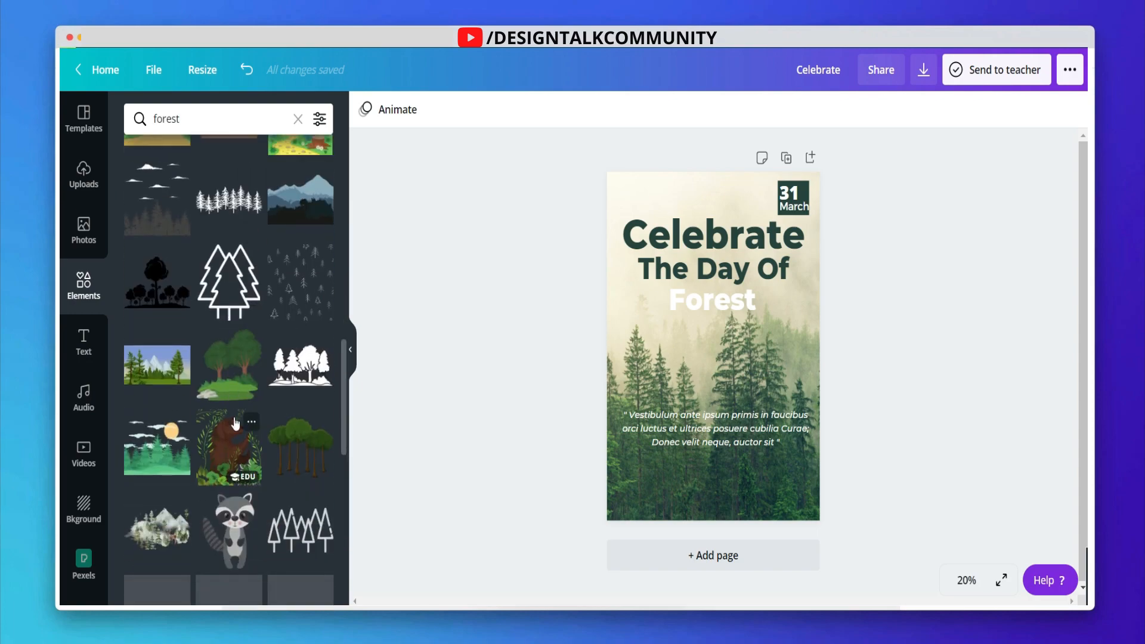
{"action": "scroll", "coordinate": [226, 341], "scroll_direction": "up", "scroll_amount": 4}
{"action": "left_click", "coordinate": [229, 266]}
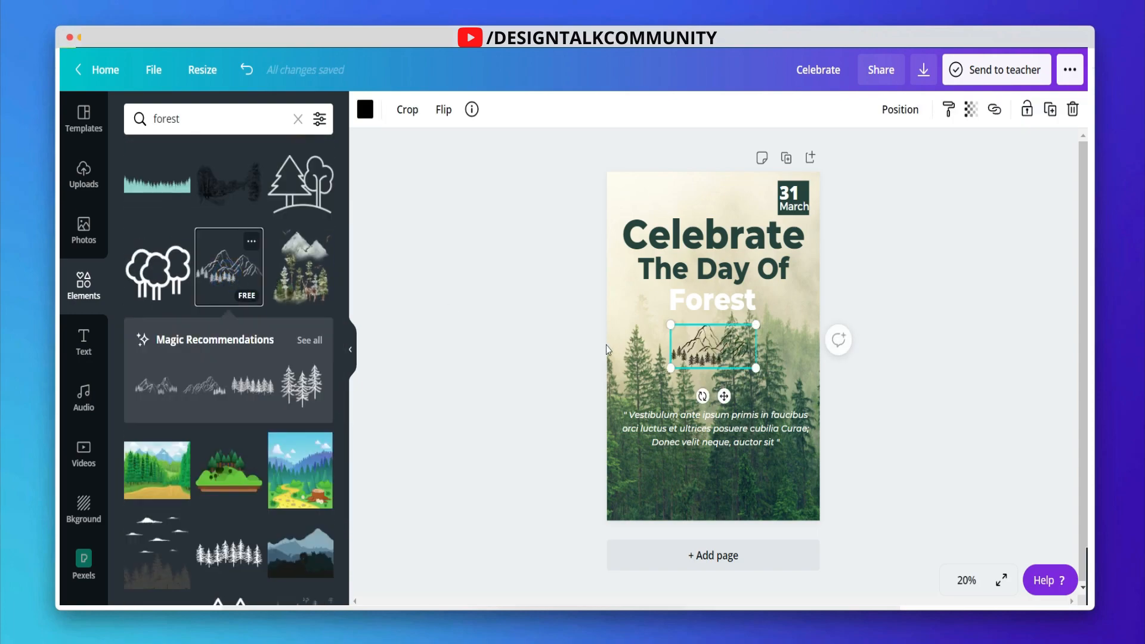
Step: Shrink the mountain drawing and move it to the poster's upper left corner, and nudge the grouped heading slightly down
{"action": "left_click_drag", "start_coordinate": [735, 339], "coordinate": [728, 339]}
{"action": "left_click", "coordinate": [365, 109]}
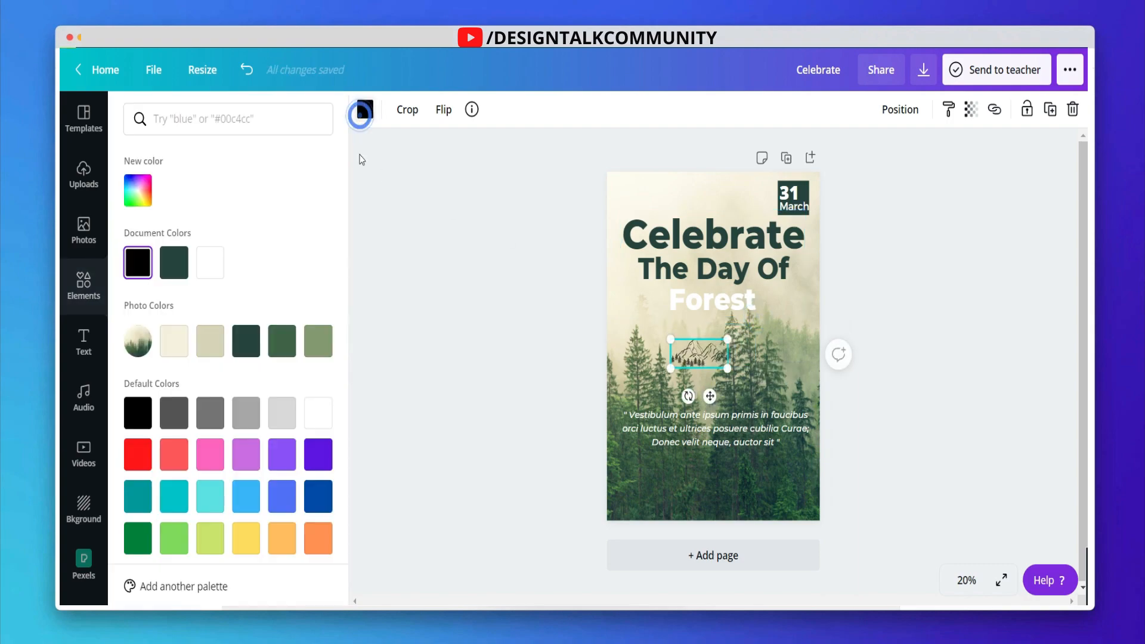
{"action": "left_click_drag", "start_coordinate": [712, 398], "coordinate": [656, 238]}
{"action": "left_click", "coordinate": [996, 227]}
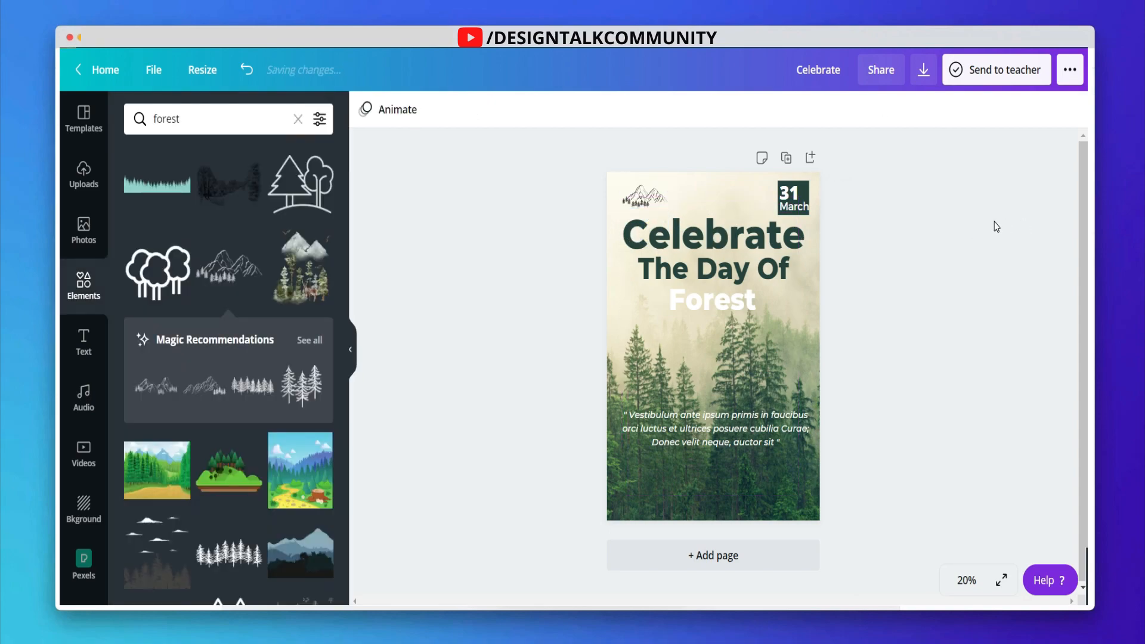
{"action": "left_click_drag", "start_coordinate": [752, 267], "coordinate": [752, 269]}
{"action": "left_click", "coordinate": [943, 272]}
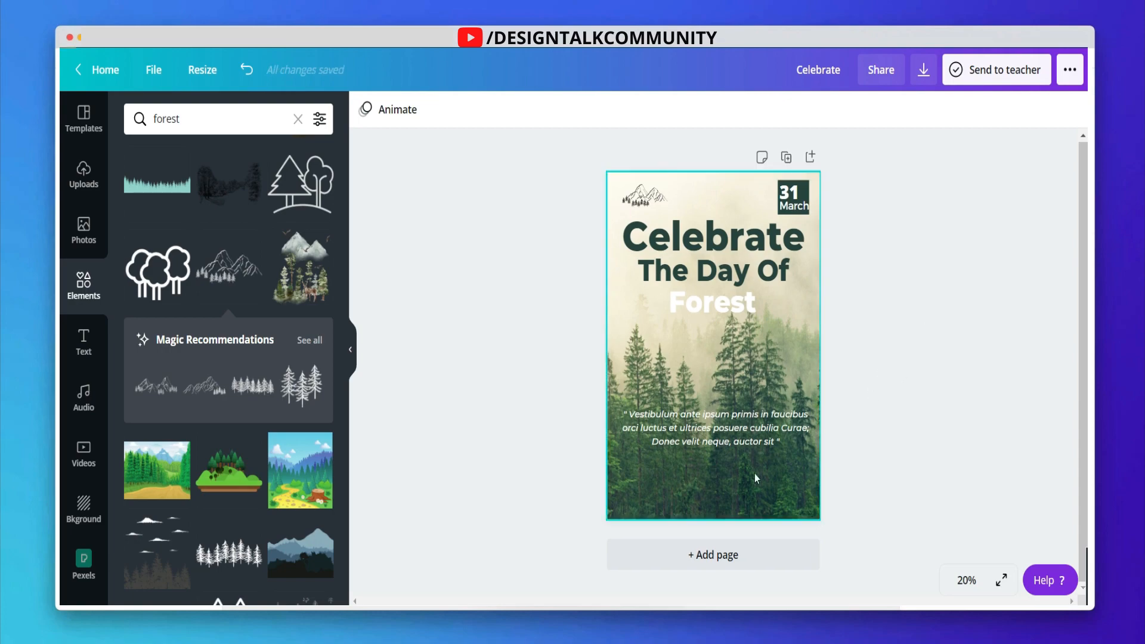
Step: Show the full collection of basic shapes in the elements library and add a blank second page to the design
{"action": "left_click", "coordinate": [298, 118]}
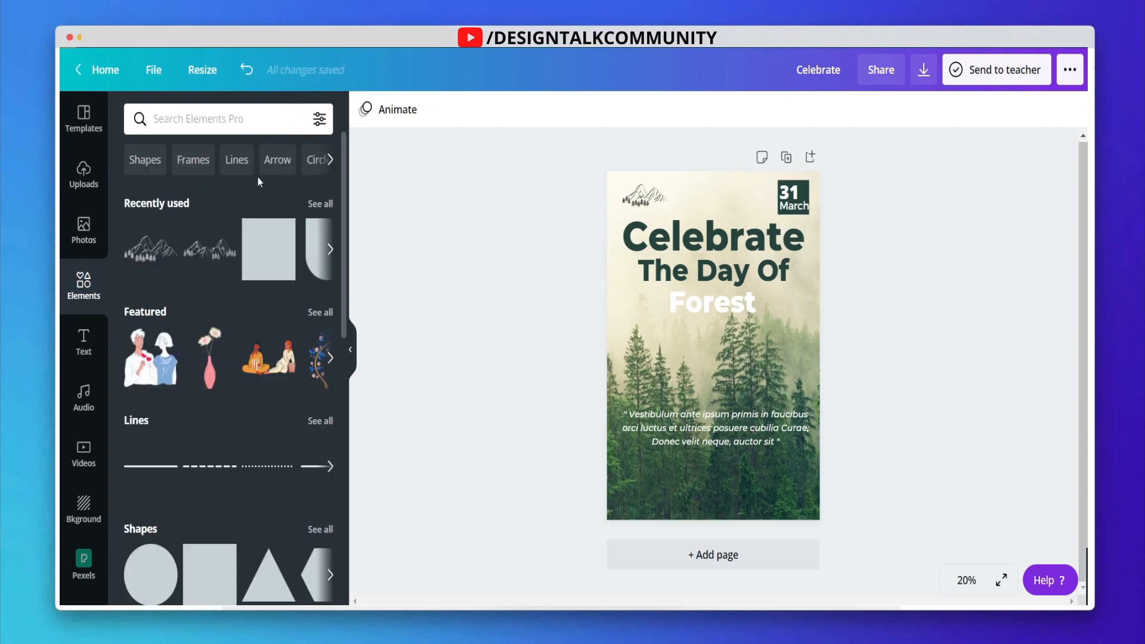
{"action": "scroll", "coordinate": [310, 465], "scroll_direction": "down", "scroll_amount": 3}
{"action": "left_click", "coordinate": [321, 375]}
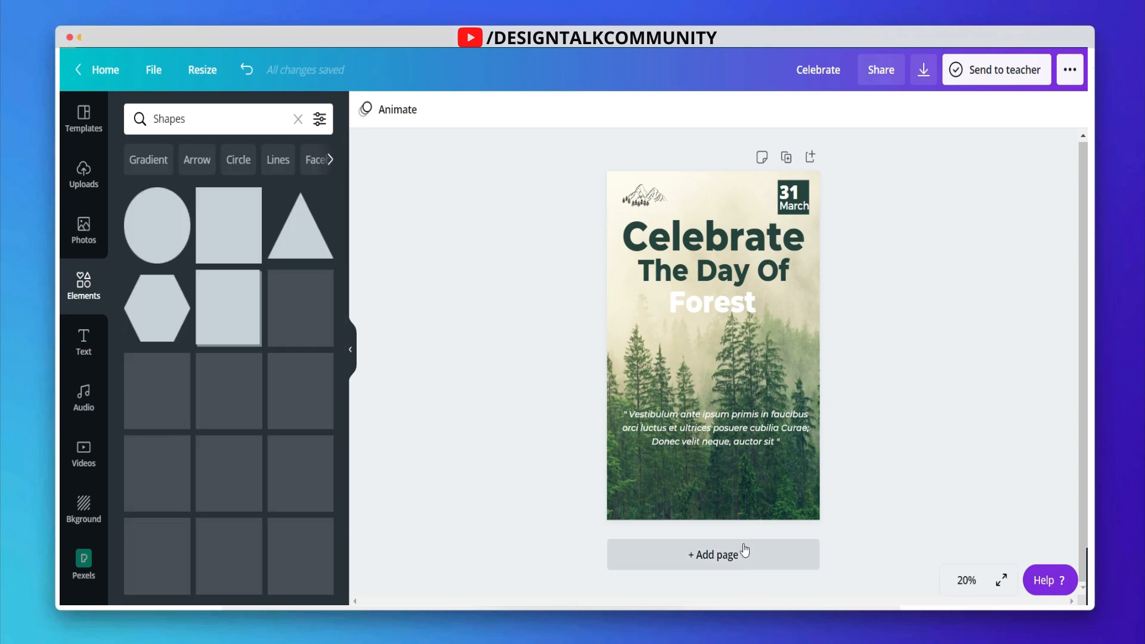
{"action": "left_click", "coordinate": [742, 553]}
Step: Add the square shape with one rounded end to page 2, shrink it and turn it sideways with its rounded end facing left
{"action": "scroll", "coordinate": [248, 343], "scroll_direction": "down", "scroll_amount": 5}
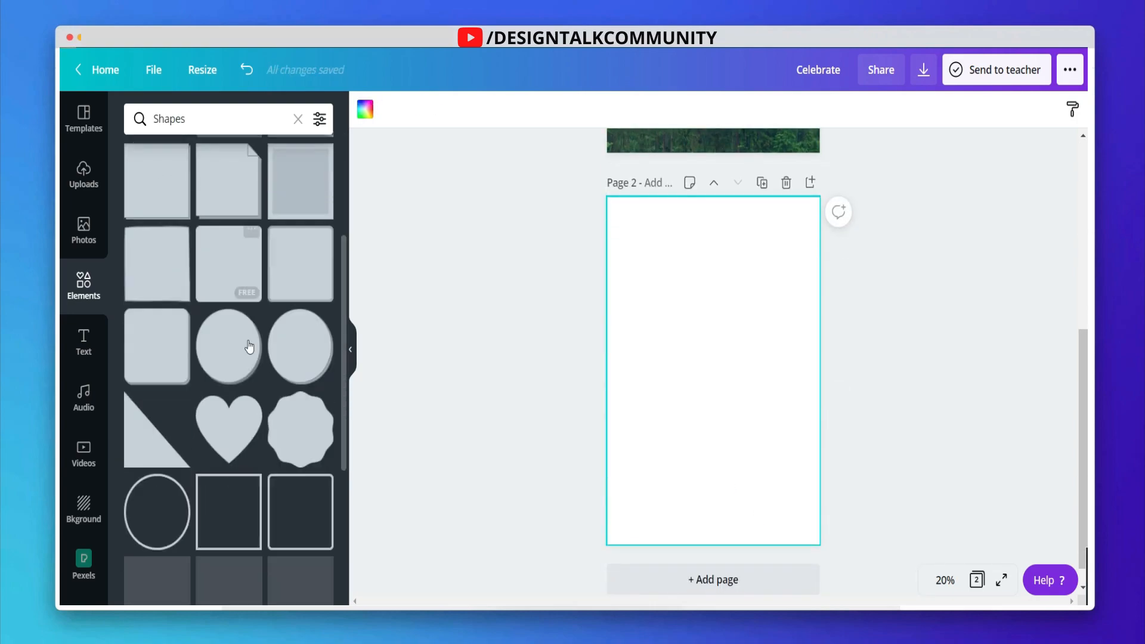
{"action": "scroll", "coordinate": [238, 461], "scroll_direction": "down", "scroll_amount": 4}
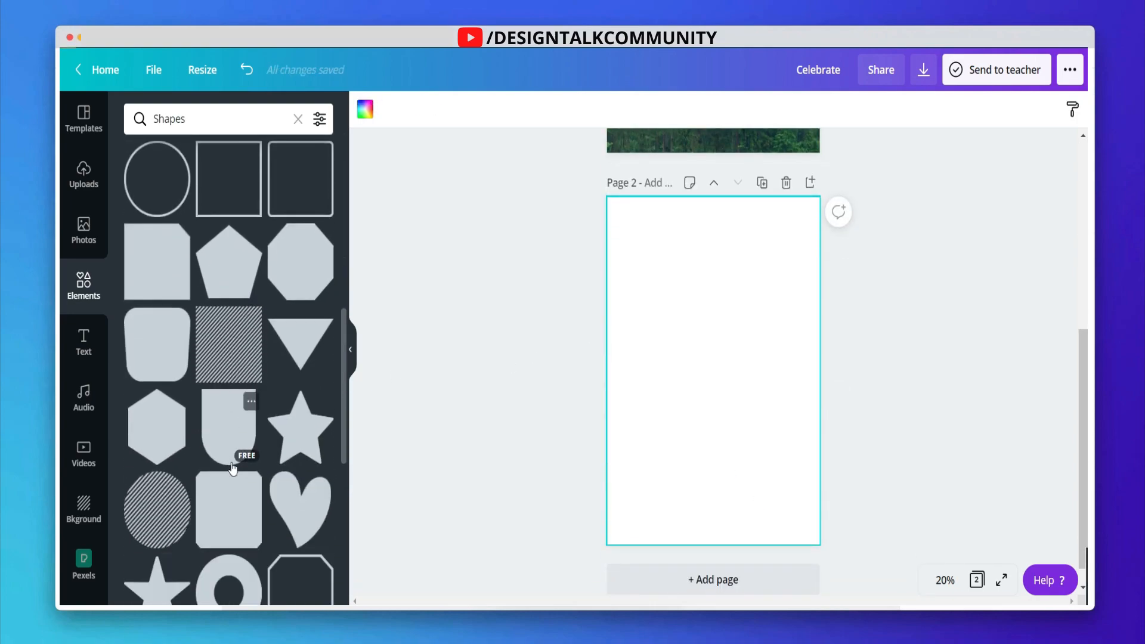
{"action": "left_click", "coordinate": [253, 433]}
{"action": "left_click_drag", "start_coordinate": [676, 479], "coordinate": [635, 368]}
{"action": "left_click_drag", "start_coordinate": [641, 439], "coordinate": [704, 354]}
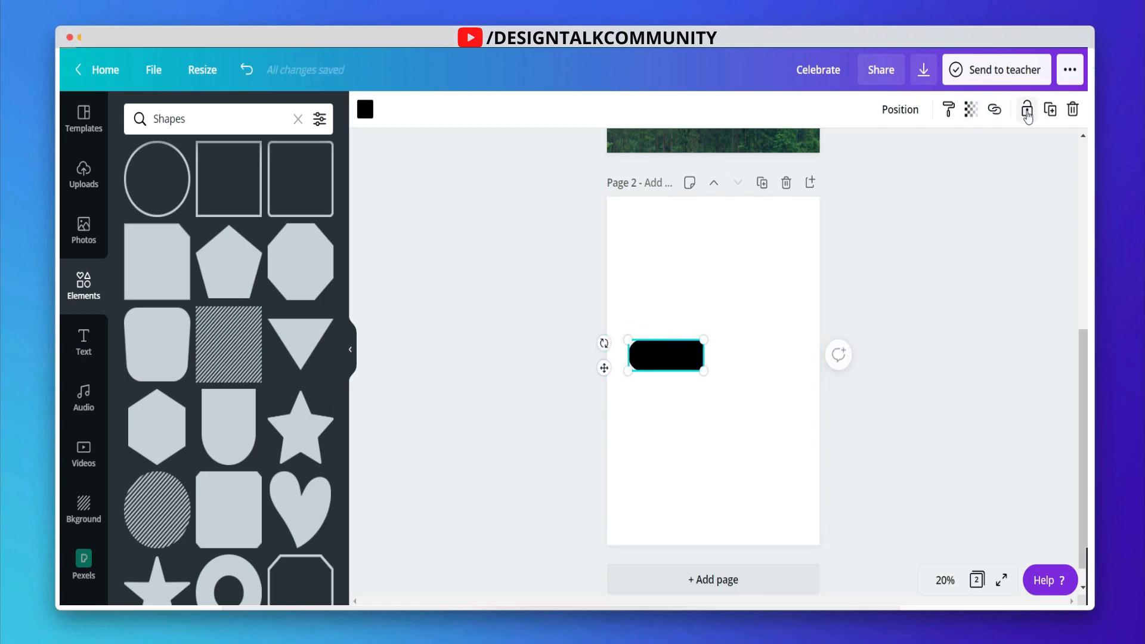
Step: Duplicate the black shape, flip the copy around by rotation and join it to the original to form a horizontal pill
{"action": "left_click", "coordinate": [1051, 110]}
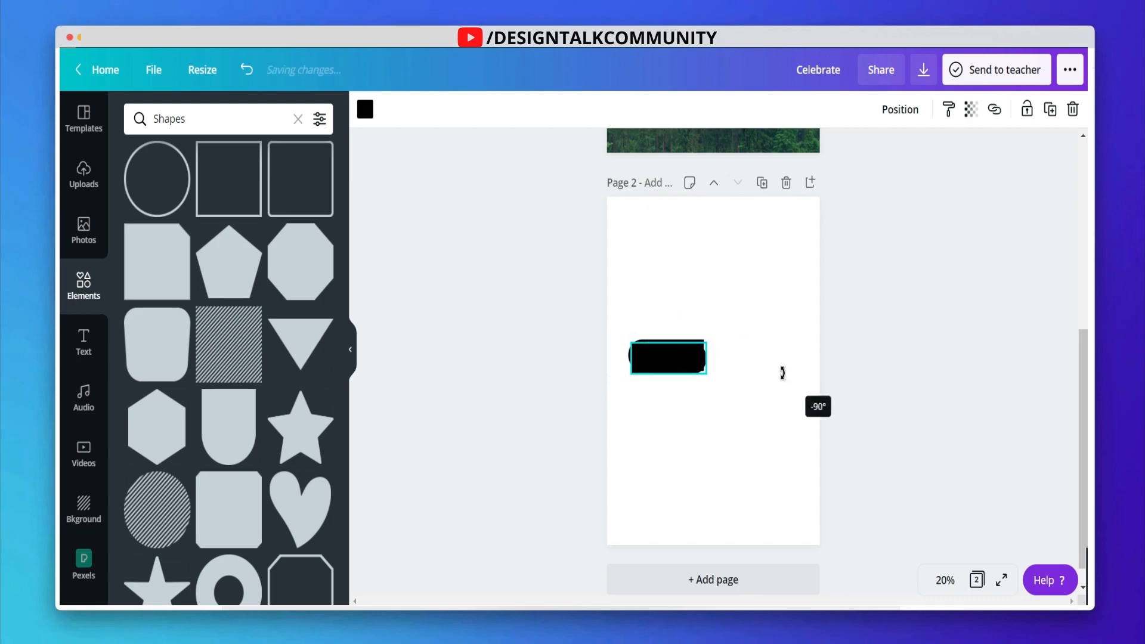
{"action": "left_click_drag", "start_coordinate": [667, 358], "coordinate": [739, 355]}
{"action": "left_click", "coordinate": [869, 351]}
{"action": "left_click", "coordinate": [736, 362]}
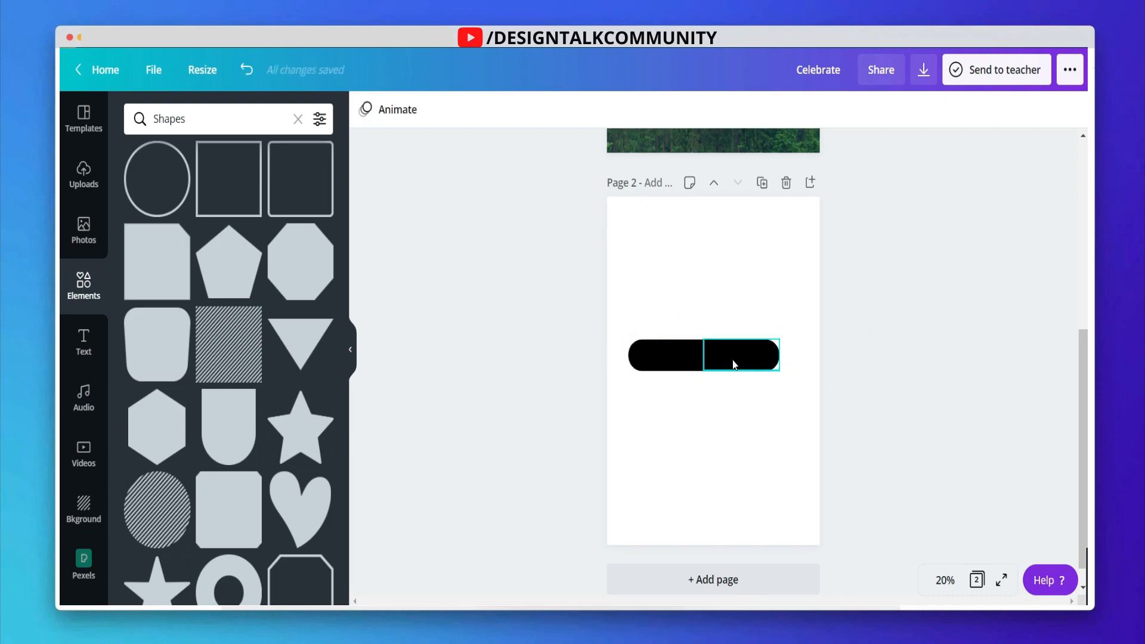
{"action": "left_click", "coordinate": [712, 440]}
Step: Move both halves of the black pill onto the poster beneath the quote and scale them down slightly
{"action": "left_click_drag", "start_coordinate": [770, 430], "coordinate": [676, 366]}
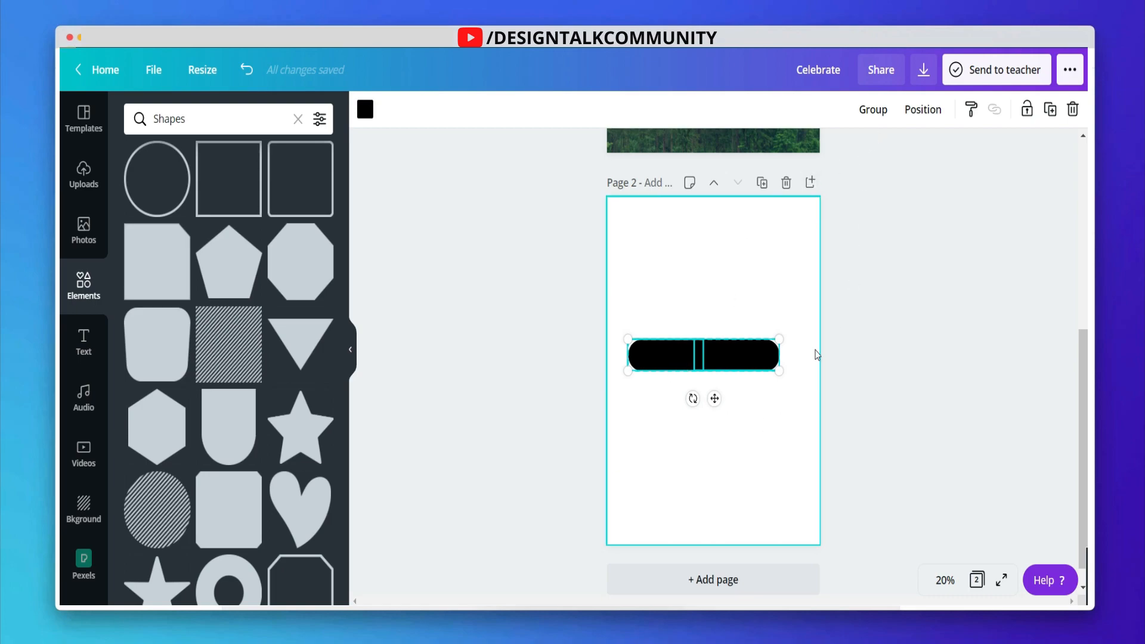
{"action": "scroll", "coordinate": [728, 475], "scroll_direction": "up", "scroll_amount": 3}
{"action": "left_click_drag", "start_coordinate": [728, 507], "coordinate": [726, 269]}
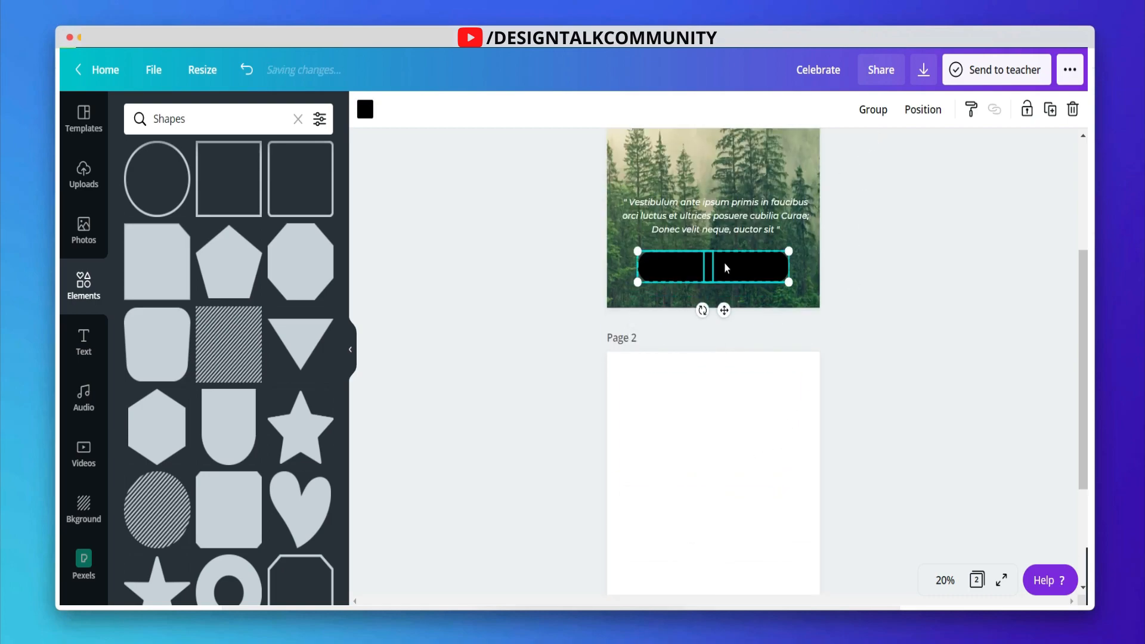
{"action": "scroll", "coordinate": [761, 324], "scroll_direction": "up", "scroll_amount": 1}
{"action": "mouse_move", "coordinate": [772, 328]}
{"action": "left_mouse_down"}
{"action": "mouse_move", "coordinate": [731, 349]}
{"action": "mouse_move", "coordinate": [780, 344]}
{"action": "left_mouse_up"}
Step: Shift the left half of the black pill slightly sideways, keeping it joined to the right half
{"action": "left_click", "coordinate": [958, 355]}
{"action": "left_click", "coordinate": [758, 348]}
{"action": "left_click", "coordinate": [673, 346]}
{"action": "left_click_drag", "start_coordinate": [668, 345], "coordinate": [658, 344]}
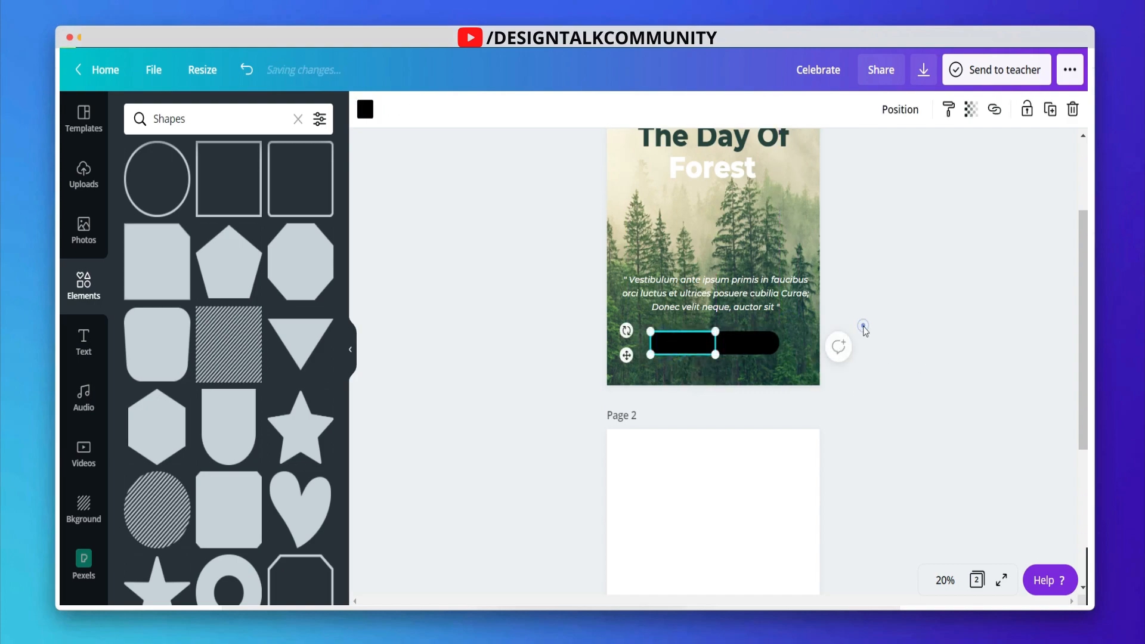
{"action": "left_click", "coordinate": [793, 350]}
Step: Recolor both halves of the pill white
{"action": "left_click", "coordinate": [743, 346]}
{"action": "left_click", "coordinate": [685, 340], "text": "shift"}
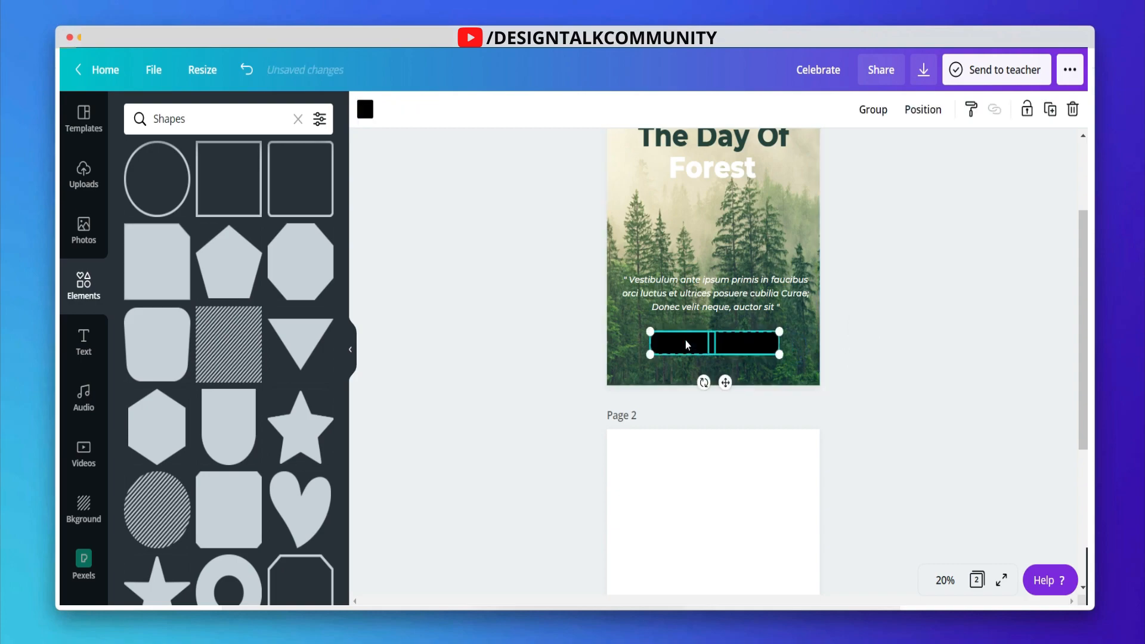
{"action": "left_click", "coordinate": [365, 110]}
{"action": "left_click", "coordinate": [209, 262]}
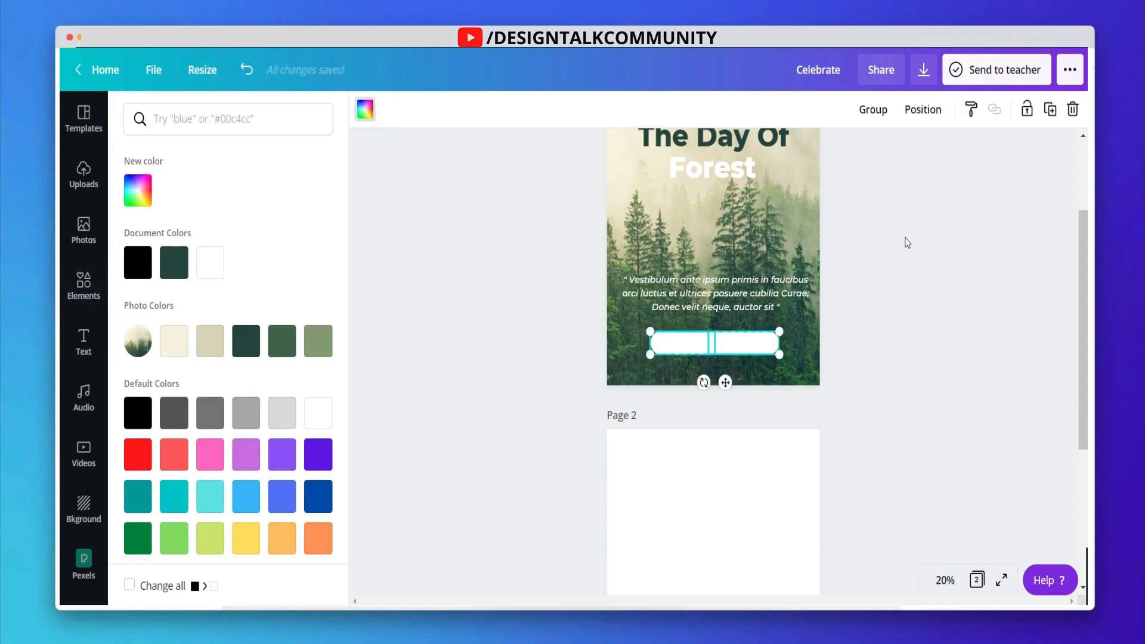
Step: Group the two white pill halves and set the group's transparency to 57
{"action": "left_click", "coordinate": [877, 110]}
{"action": "left_click", "coordinate": [971, 109]}
{"action": "left_click_drag", "start_coordinate": [927, 162], "coordinate": [891, 163]}
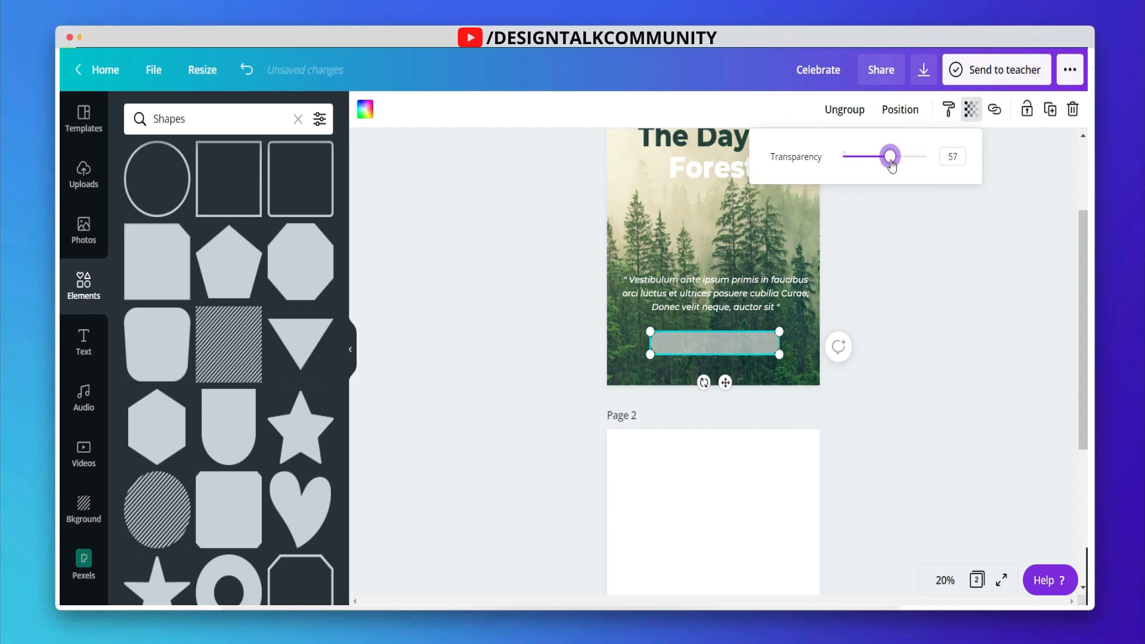
{"action": "left_click", "coordinate": [940, 273]}
{"action": "scroll", "coordinate": [940, 272], "scroll_direction": "up", "scroll_amount": 3}
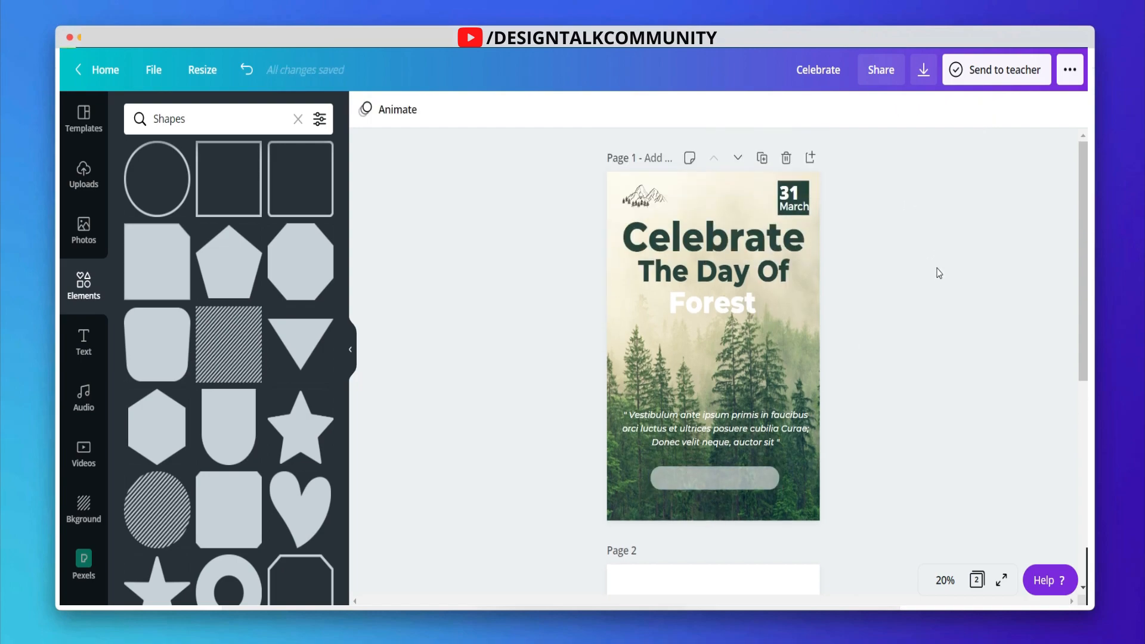
{"action": "scroll", "coordinate": [939, 273], "scroll_direction": "down", "scroll_amount": 2}
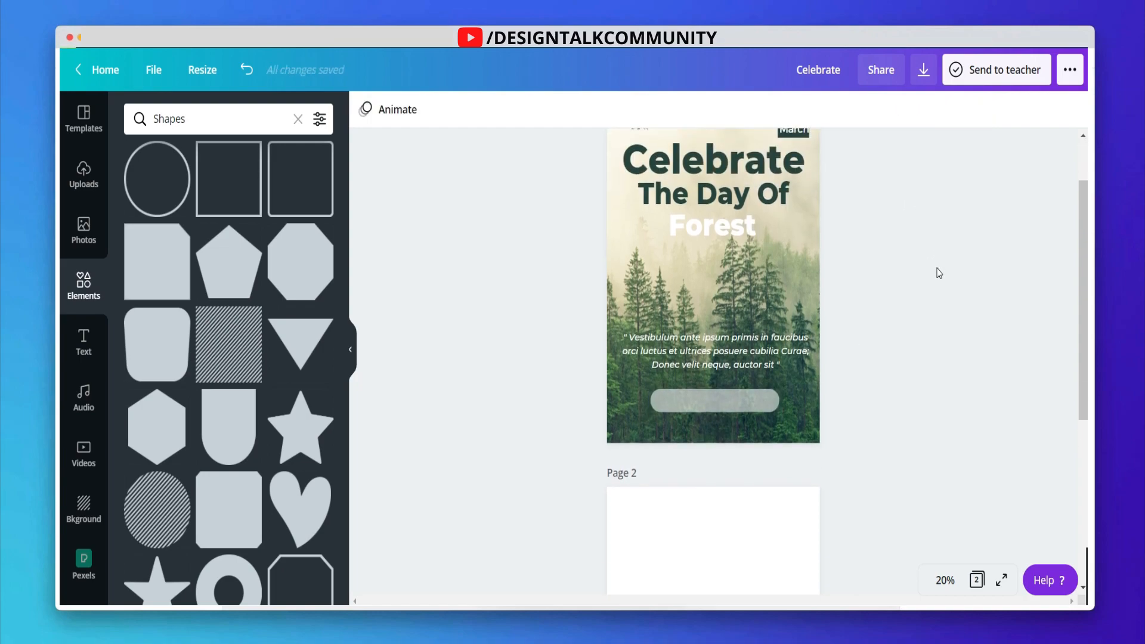
{"action": "left_click", "coordinate": [83, 341]}
{"action": "left_click", "coordinate": [175, 229]}
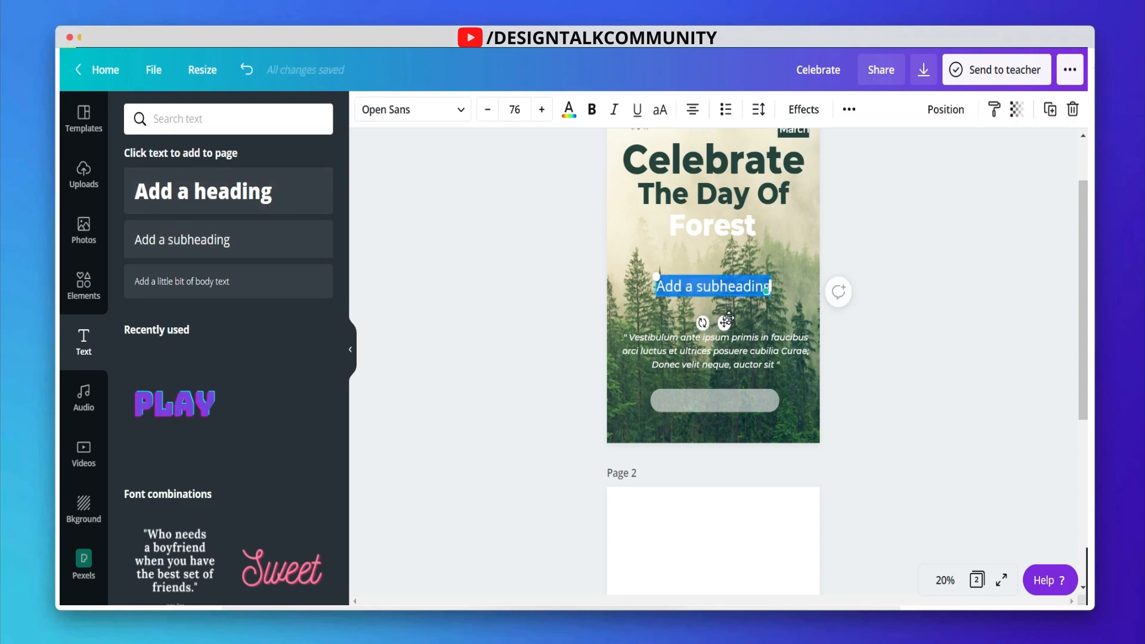
{"action": "type", "text": "WWW.SAVE"}
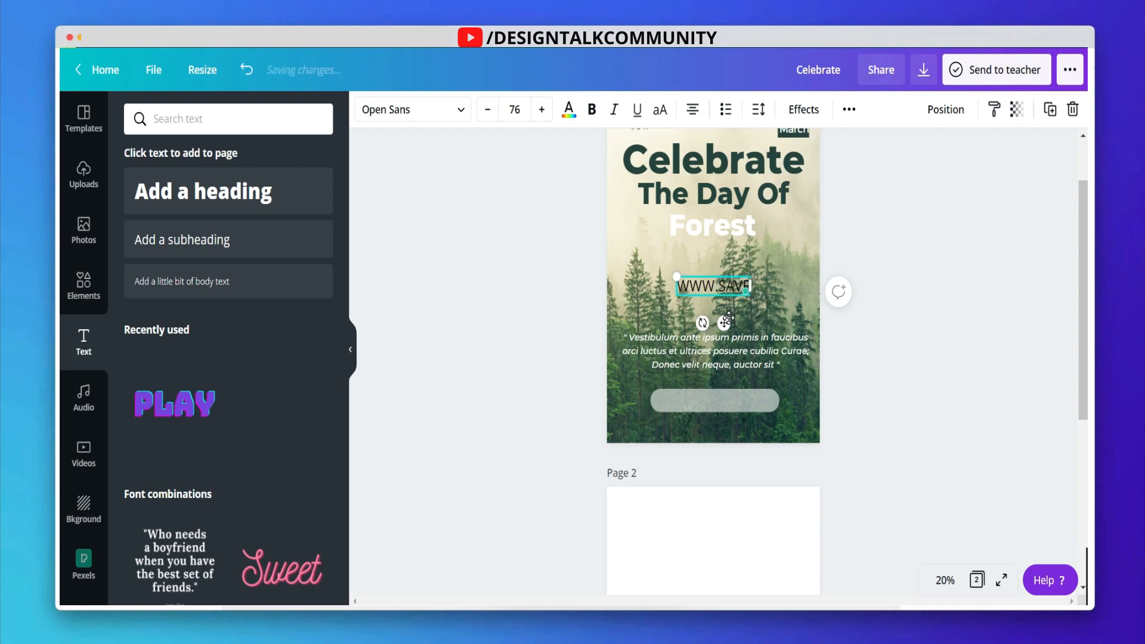
{"action": "type", "text": "FOREST.V"}
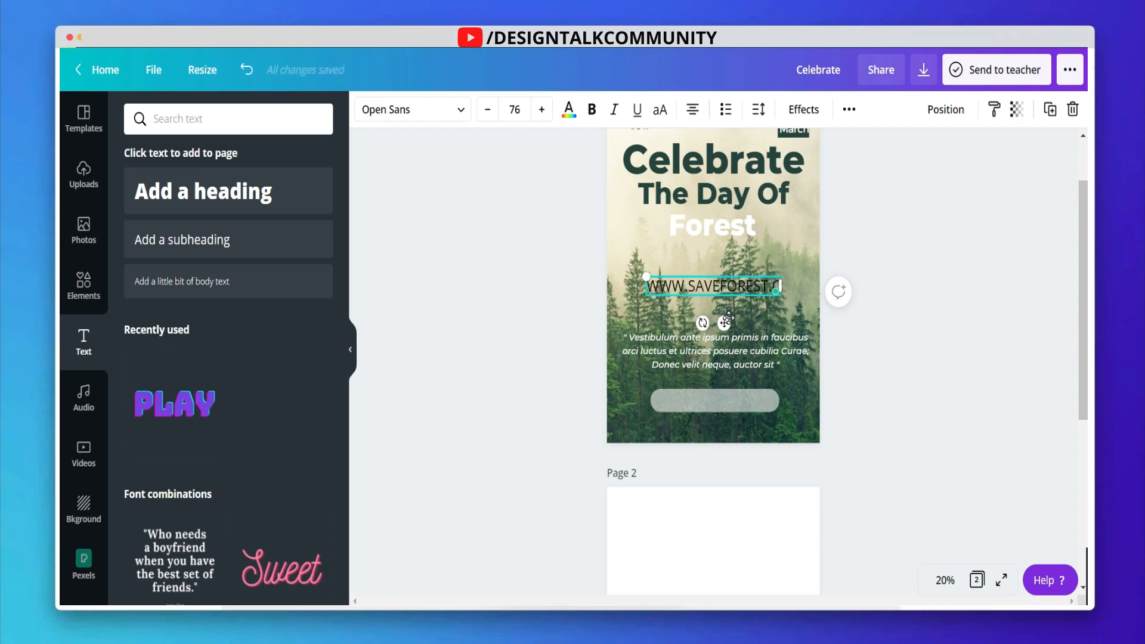
{"action": "type", "text": "OM"}
{"action": "left_click_drag", "start_coordinate": [727, 323], "coordinate": [730, 437]}
{"action": "left_click_drag", "start_coordinate": [790, 407], "coordinate": [727, 435]}
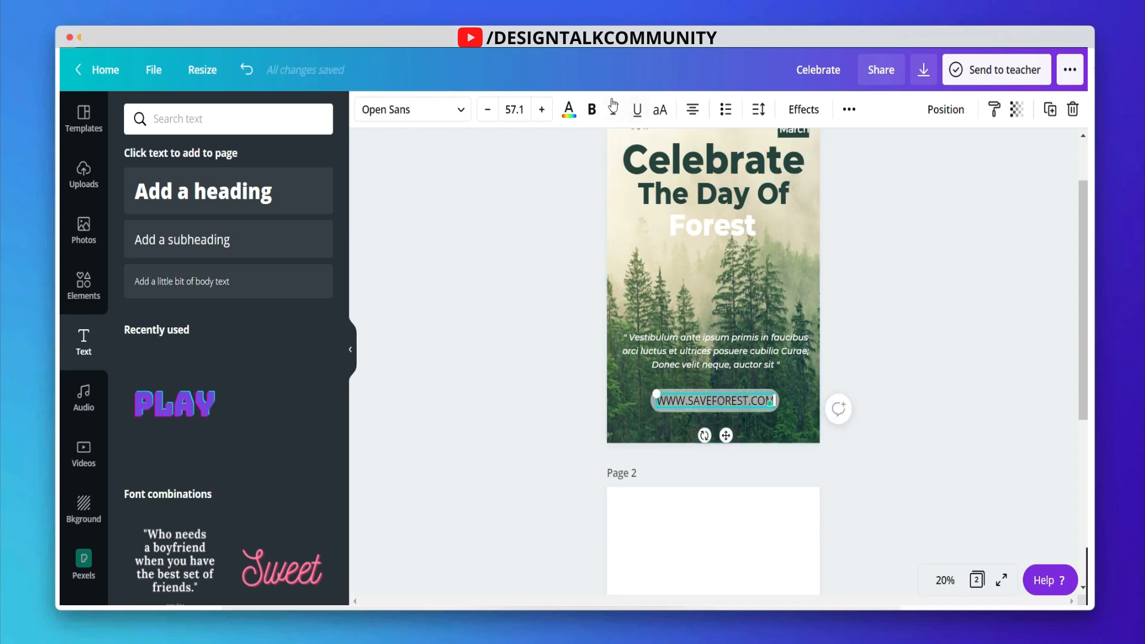
Step: Format the website text in white Montserrat Classic at size 51.1 and keep it positioned inside the pill
{"action": "left_click", "coordinate": [425, 122]}
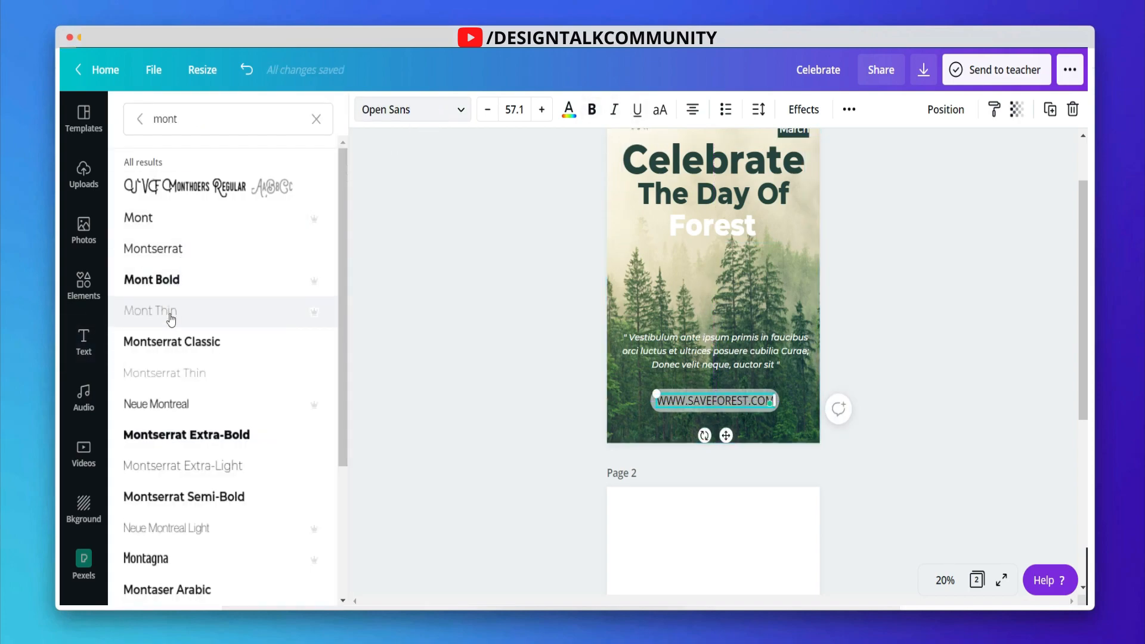
{"action": "left_click", "coordinate": [170, 341]}
{"action": "left_click_drag", "start_coordinate": [651, 394], "coordinate": [656, 395]}
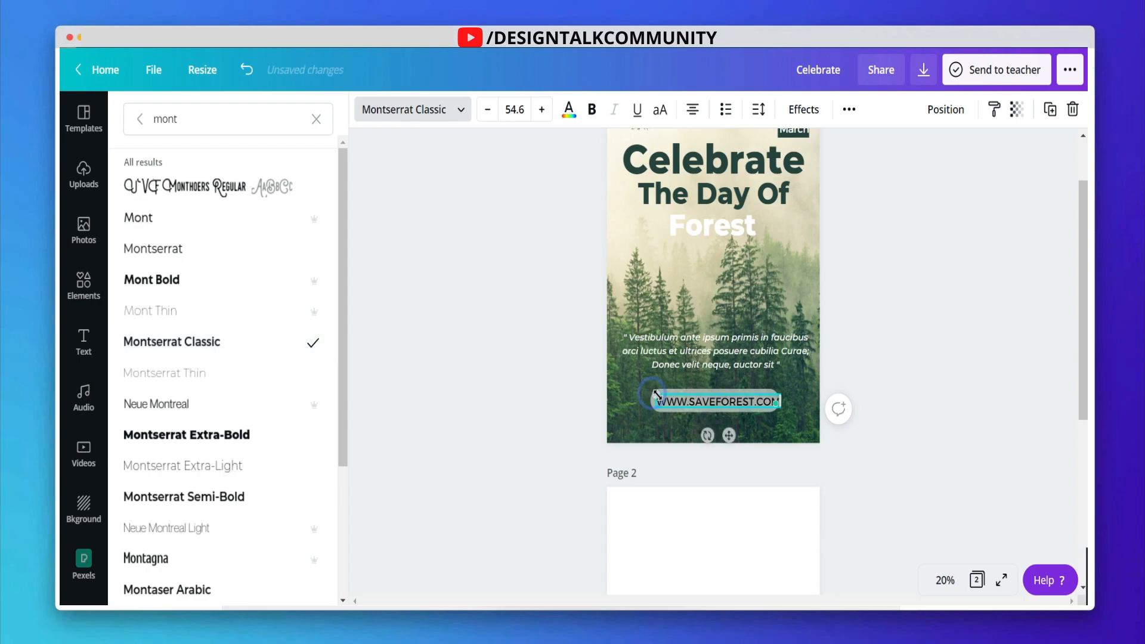
{"action": "left_click_drag", "start_coordinate": [778, 394], "coordinate": [778, 392]}
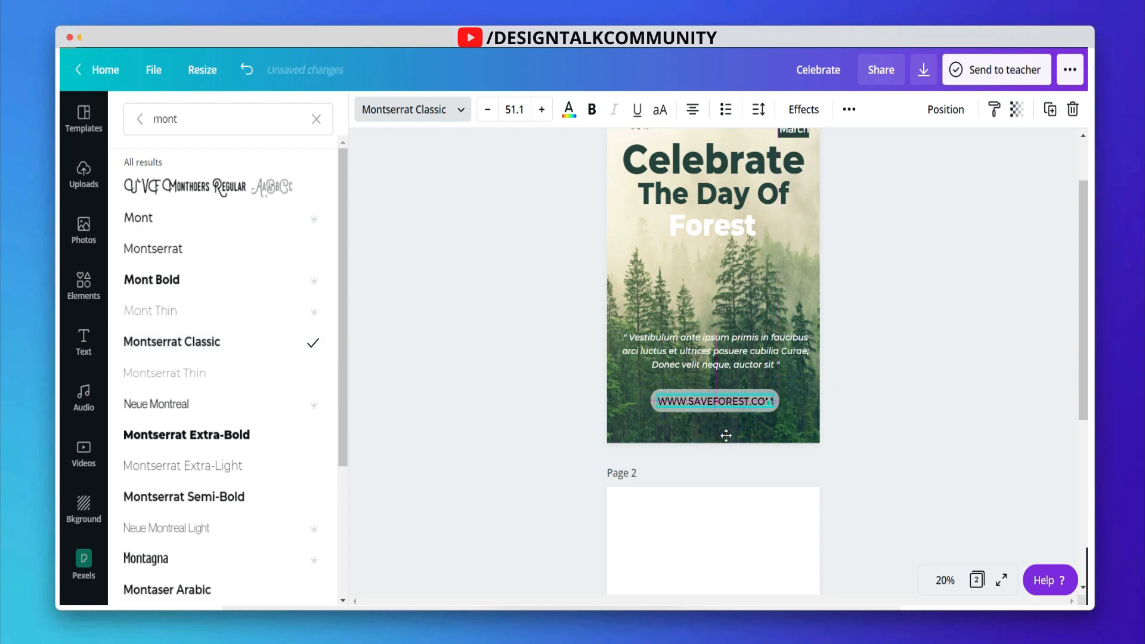
{"action": "left_click", "coordinate": [569, 109]}
{"action": "left_click", "coordinate": [458, 229]}
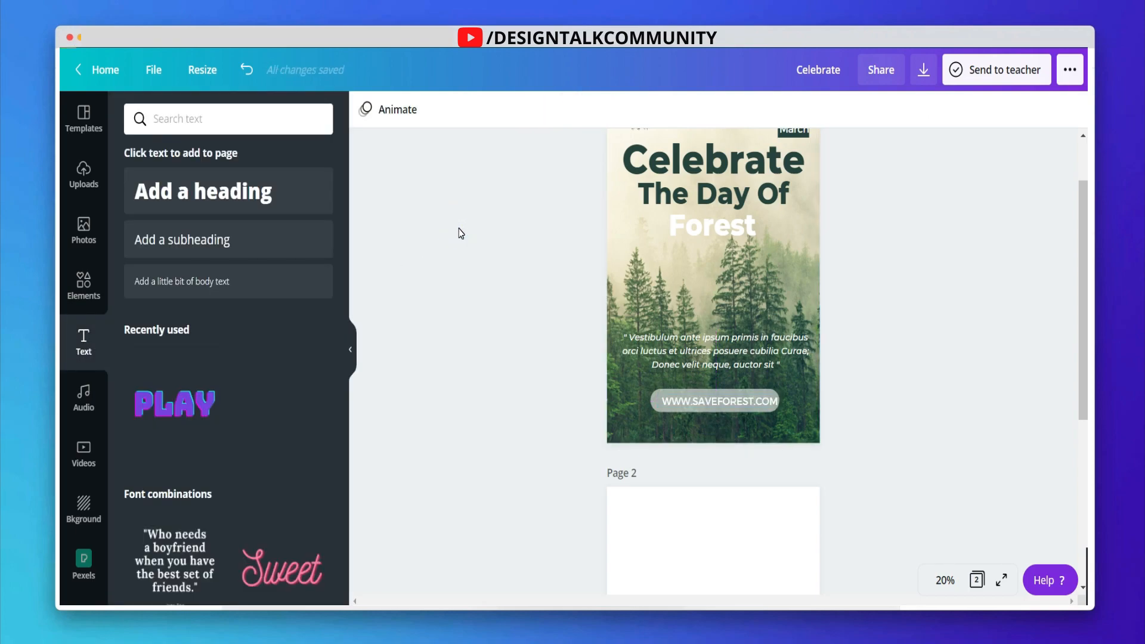
Step: Search the elements library for "social media icons"
{"action": "scroll", "coordinate": [625, 263], "scroll_direction": "up", "scroll_amount": 1}
{"action": "scroll", "coordinate": [626, 264], "scroll_direction": "down", "scroll_amount": 2}
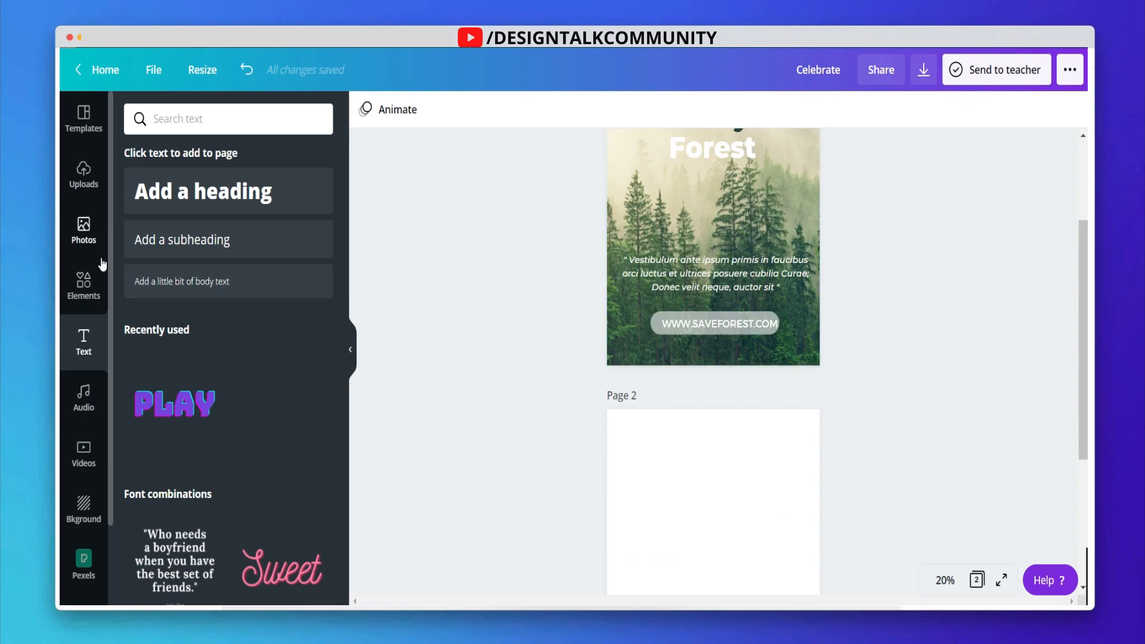
{"action": "left_click", "coordinate": [87, 280]}
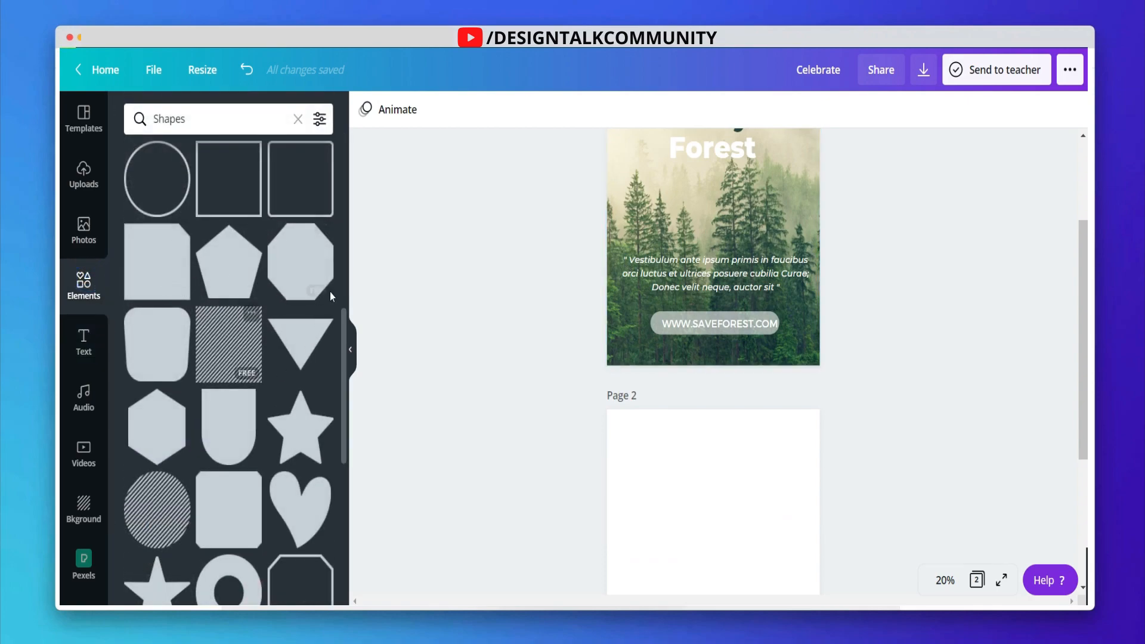
{"action": "left_click", "coordinate": [250, 118]}
{"action": "type", "text": "SOCIAL"}
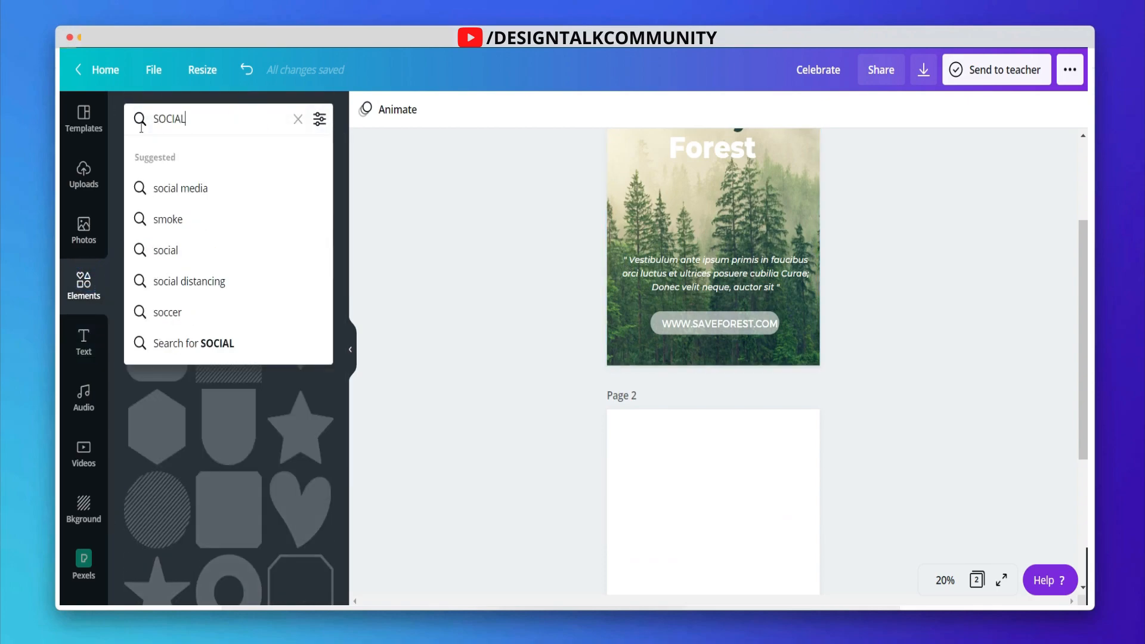
{"action": "key", "text": "BackSpace"}
{"action": "key", "text": "Down"}
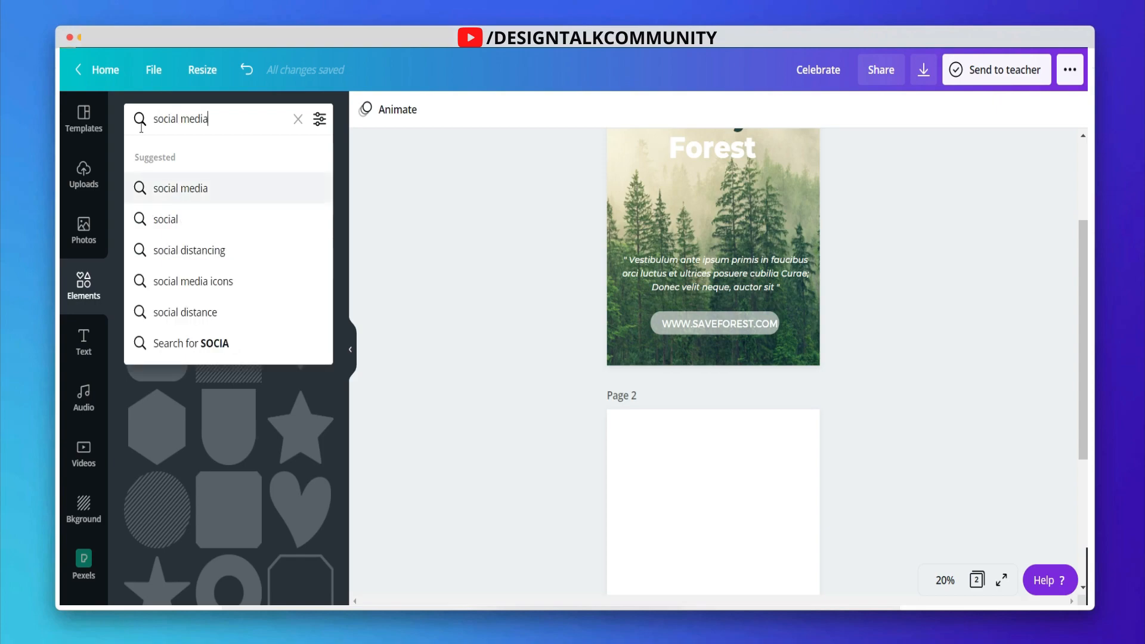
{"action": "key", "text": "Down"}
{"action": "key", "text": "Down"}
{"action": "key", "text": "Down"}
{"action": "key", "text": "Down"}
{"action": "key", "text": "Up"}
{"action": "key", "text": "Return"}
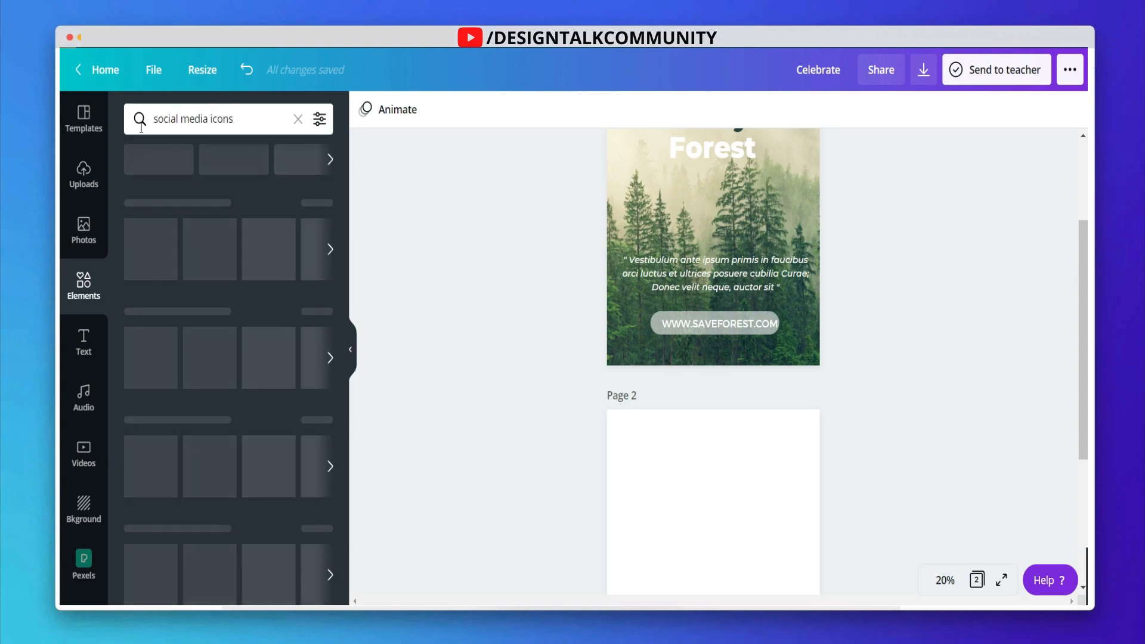
Step: Add the rounded-square Facebook icon, tiny, in the poster's lower left corner and list all recommendations matching that icon
{"action": "scroll", "coordinate": [213, 343], "scroll_direction": "down", "scroll_amount": 3}
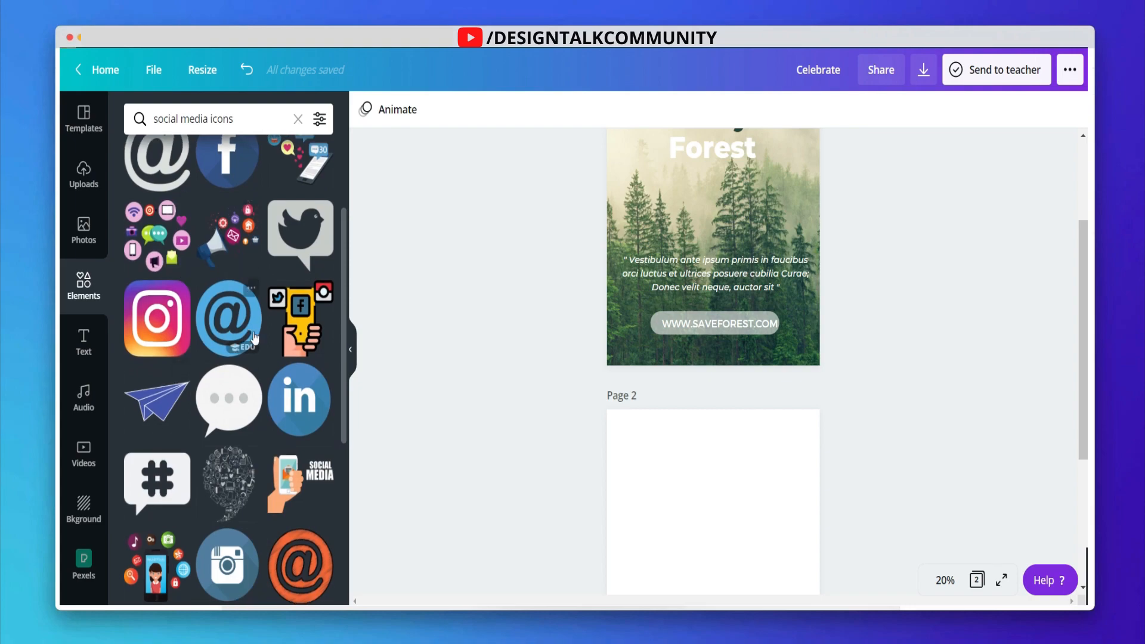
{"action": "scroll", "coordinate": [213, 343], "scroll_direction": "down", "scroll_amount": 6}
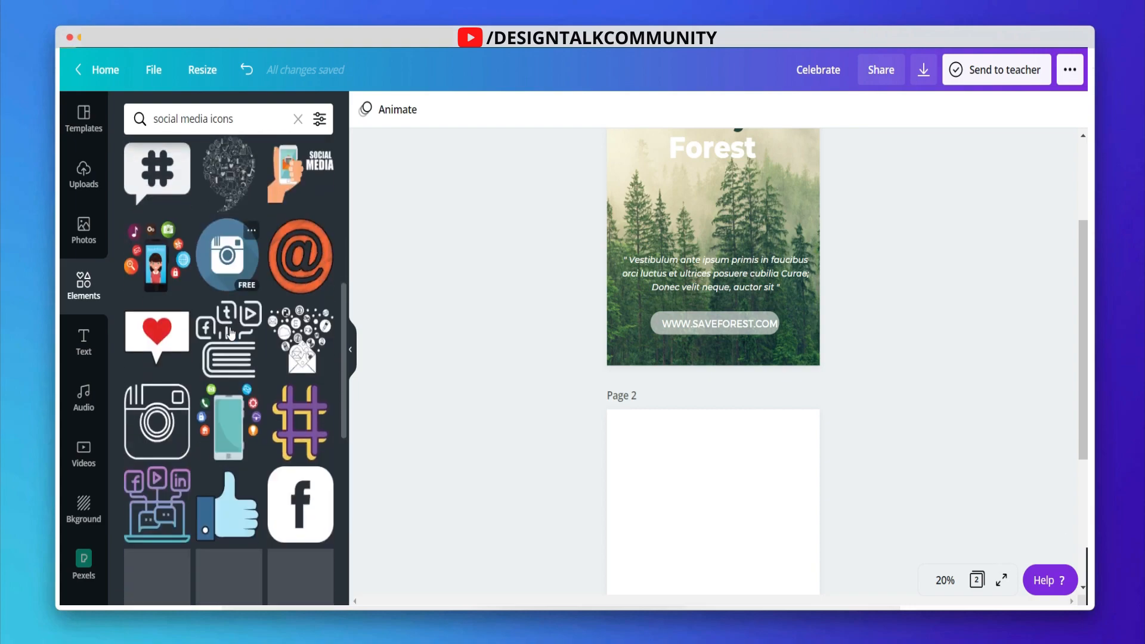
{"action": "left_click", "coordinate": [297, 416]}
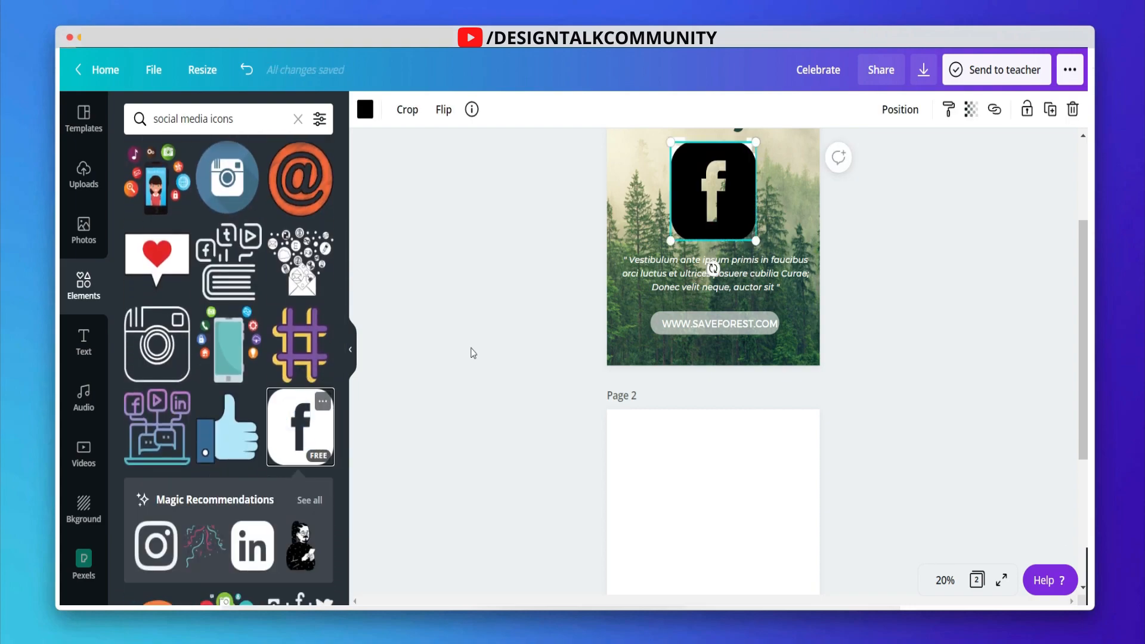
{"action": "left_click", "coordinate": [306, 503]}
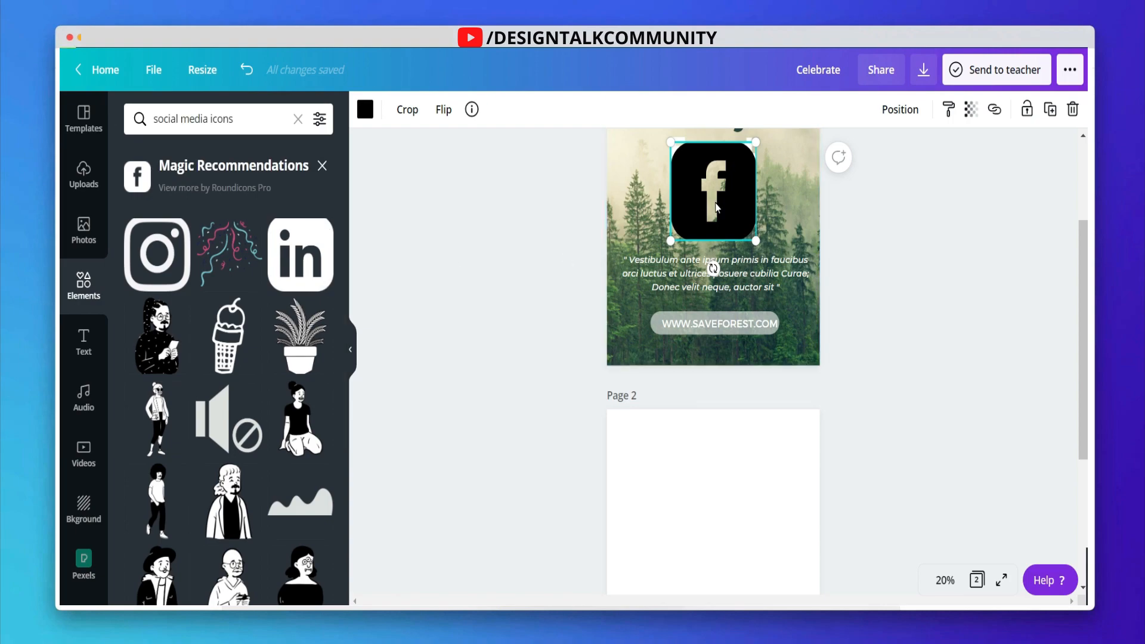
{"action": "left_click_drag", "start_coordinate": [763, 144], "coordinate": [624, 338]}
{"action": "left_click", "coordinate": [549, 330]}
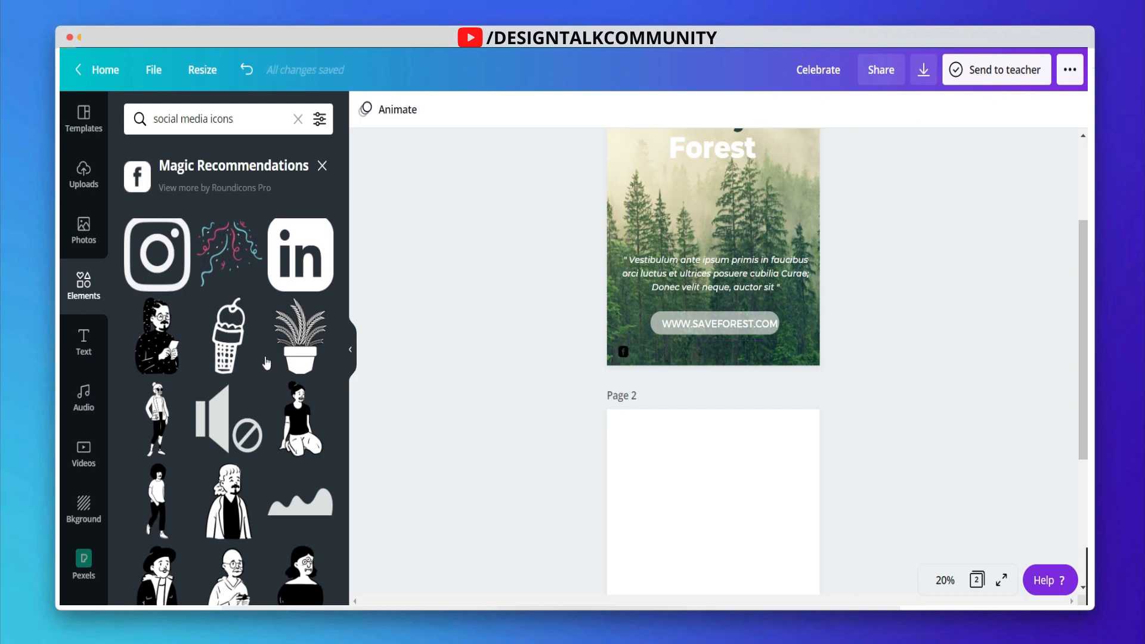
Step: Add the matching LinkedIn icon, shrink it to the Facebook icon's size and place it directly beside that icon
{"action": "left_click", "coordinate": [300, 255]}
{"action": "left_click_drag", "start_coordinate": [756, 142], "coordinate": [642, 353]}
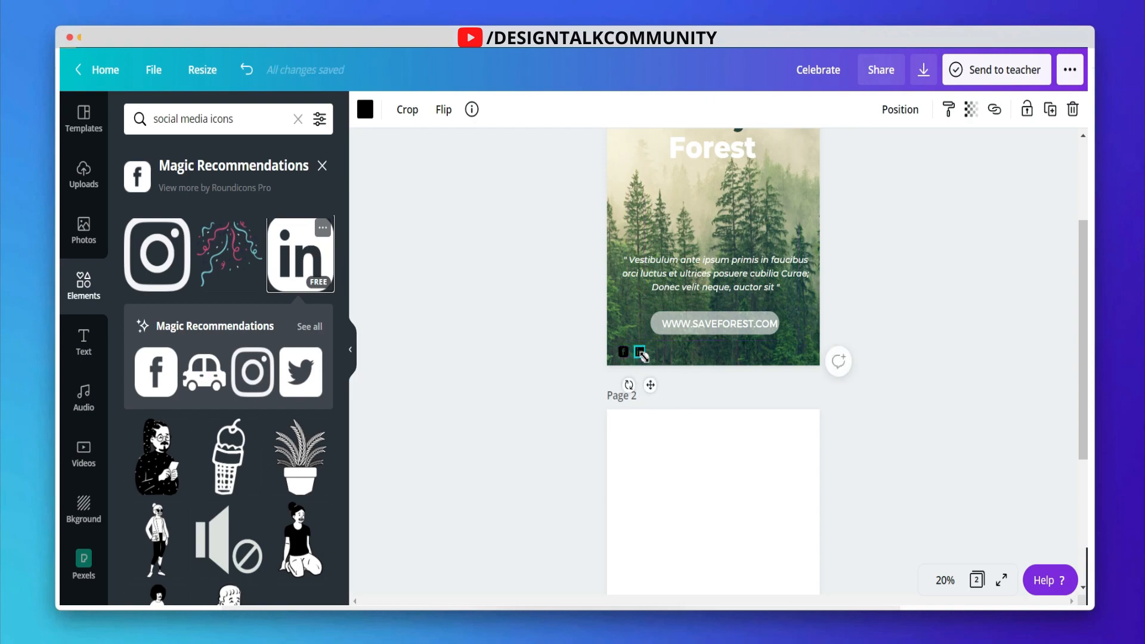
{"action": "left_click_drag", "start_coordinate": [643, 357], "coordinate": [641, 356]}
Step: Add the matching Instagram icon, shrink it to about the other icons' size and place it beside the LinkedIn icon
{"action": "left_click", "coordinate": [156, 254]}
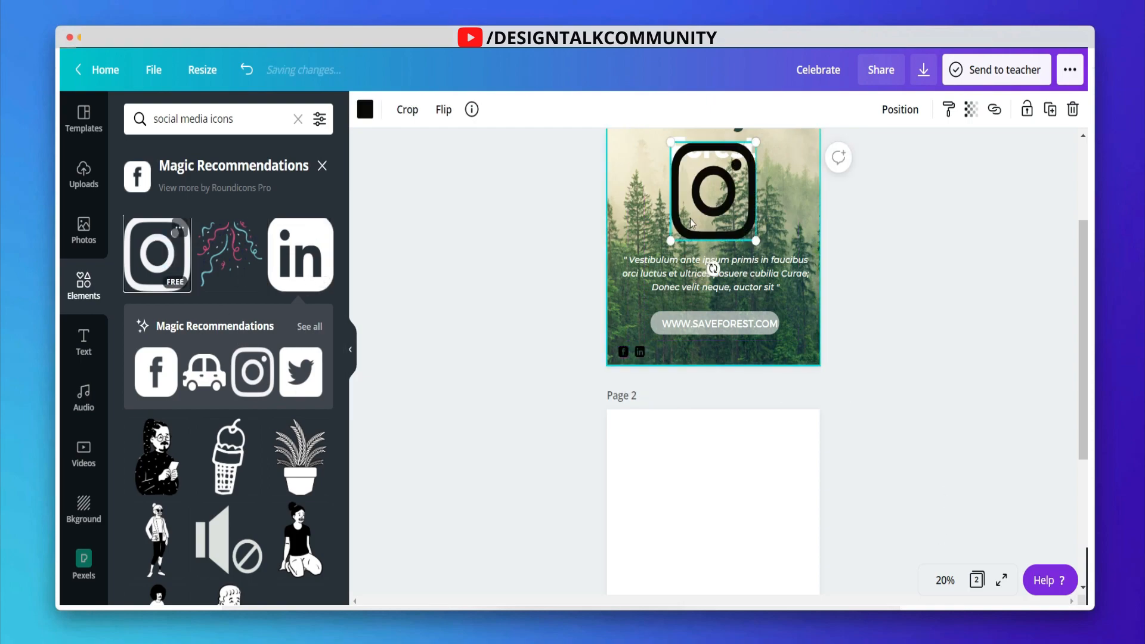
{"action": "left_click_drag", "start_coordinate": [746, 142], "coordinate": [673, 218]}
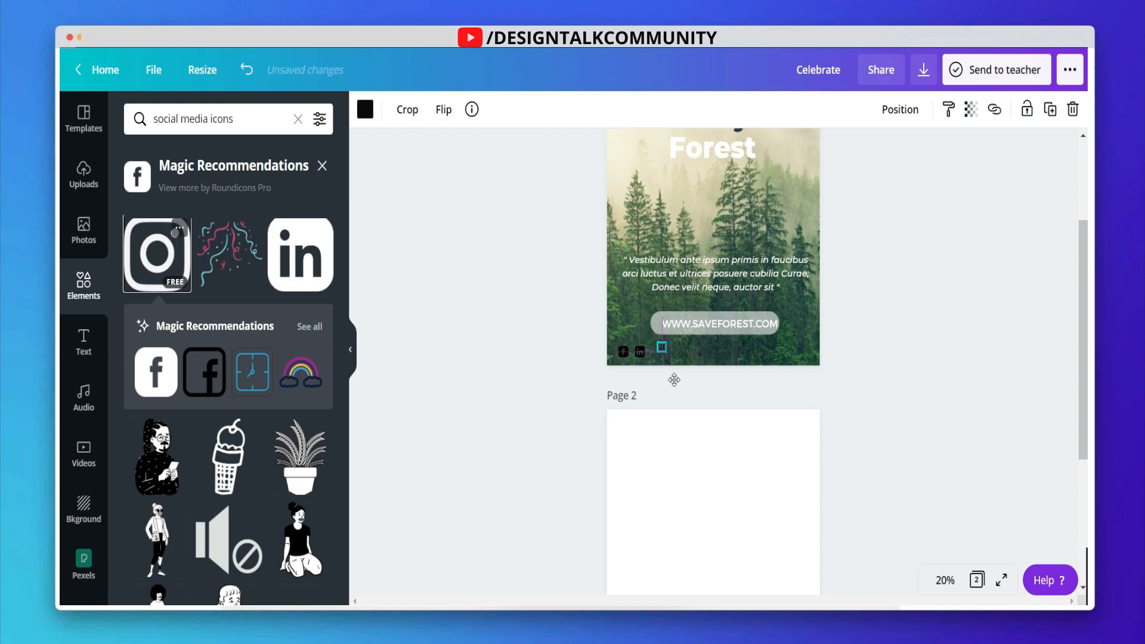
{"action": "left_click", "coordinate": [946, 580]}
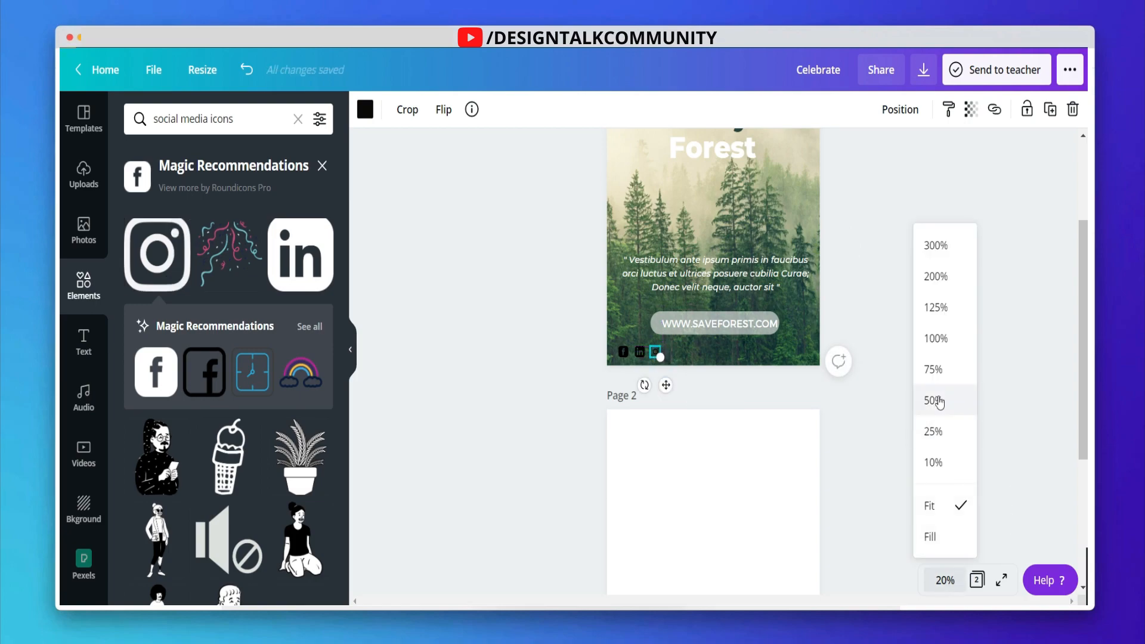
{"action": "left_click", "coordinate": [937, 336]}
{"action": "left_click_drag", "start_coordinate": [835, 601], "coordinate": [707, 604]}
{"action": "left_click_drag", "start_coordinate": [548, 431], "coordinate": [567, 460]}
{"action": "left_click", "coordinate": [655, 421]}
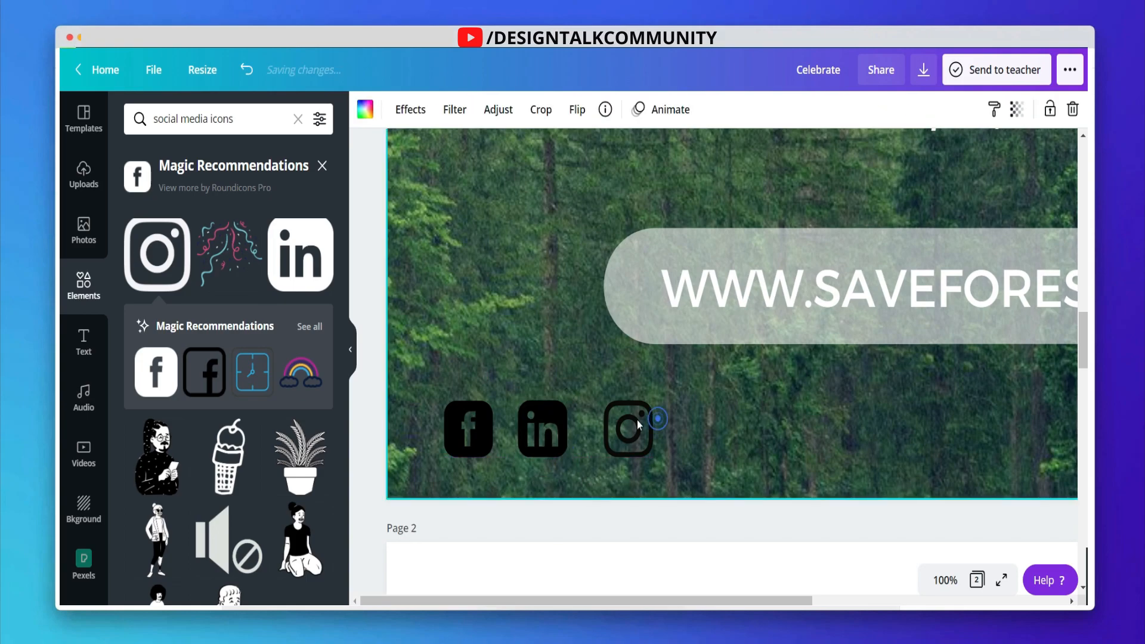
Step: Space the Facebook, LinkedIn and Instagram icons evenly in their row with Tidy up
{"action": "left_click_drag", "start_coordinate": [635, 420], "coordinate": [422, 417]}
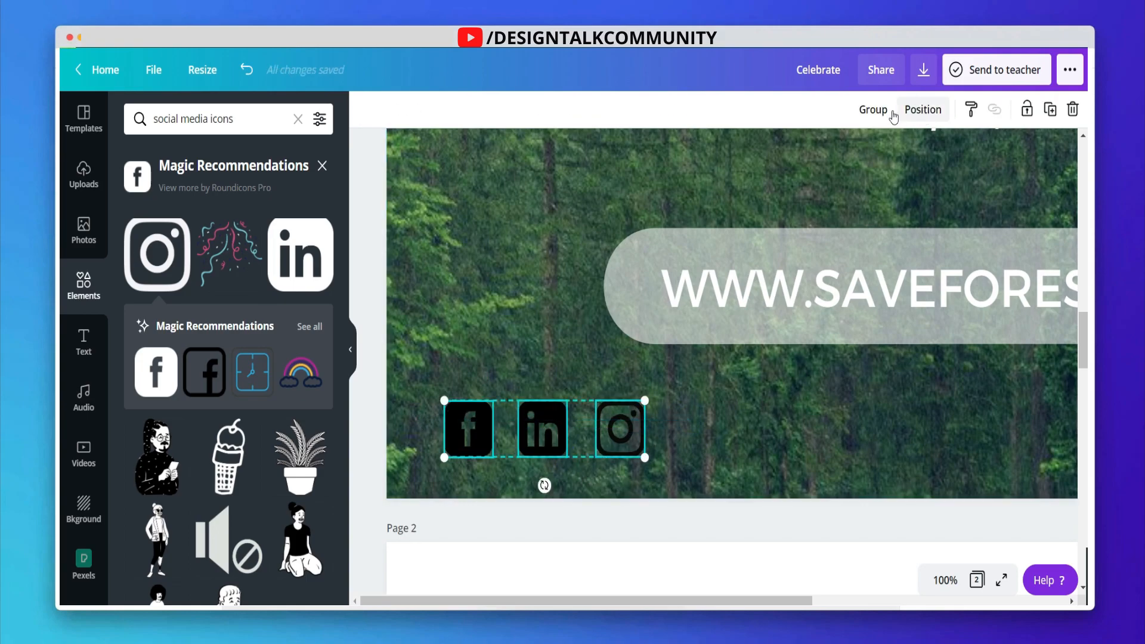
{"action": "left_click", "coordinate": [923, 109]}
{"action": "left_click", "coordinate": [757, 378]}
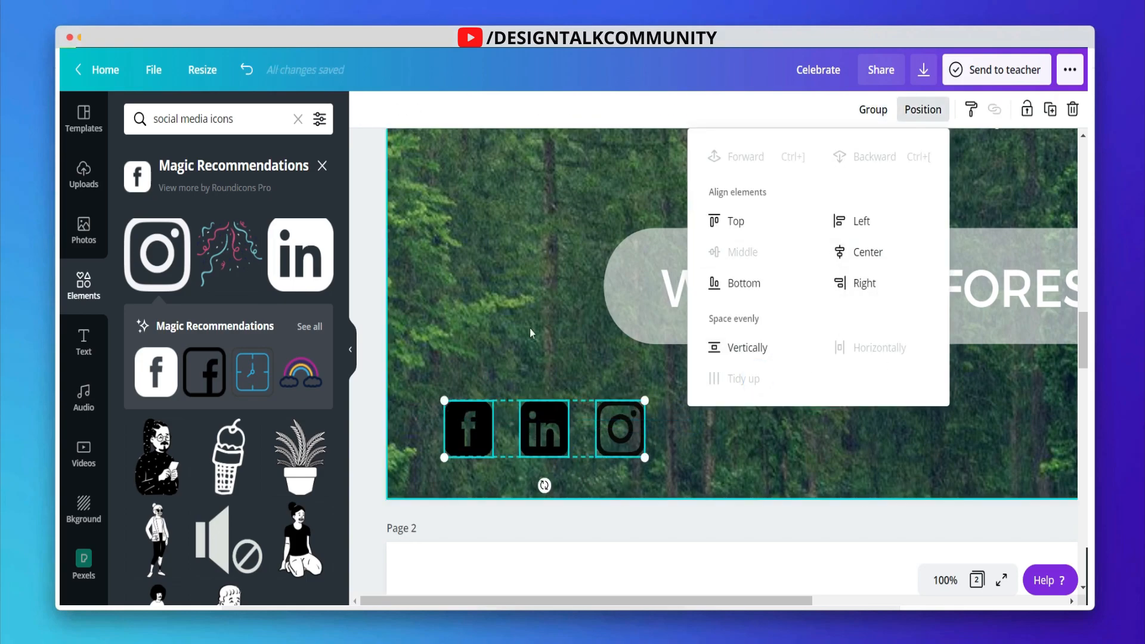
{"action": "left_click", "coordinate": [547, 310]}
{"action": "left_click_drag", "start_coordinate": [693, 431], "coordinate": [452, 422]}
{"action": "left_click", "coordinate": [517, 221]}
Step: Recolor the Facebook, LinkedIn and Instagram icons white
{"action": "left_click", "coordinate": [463, 414]}
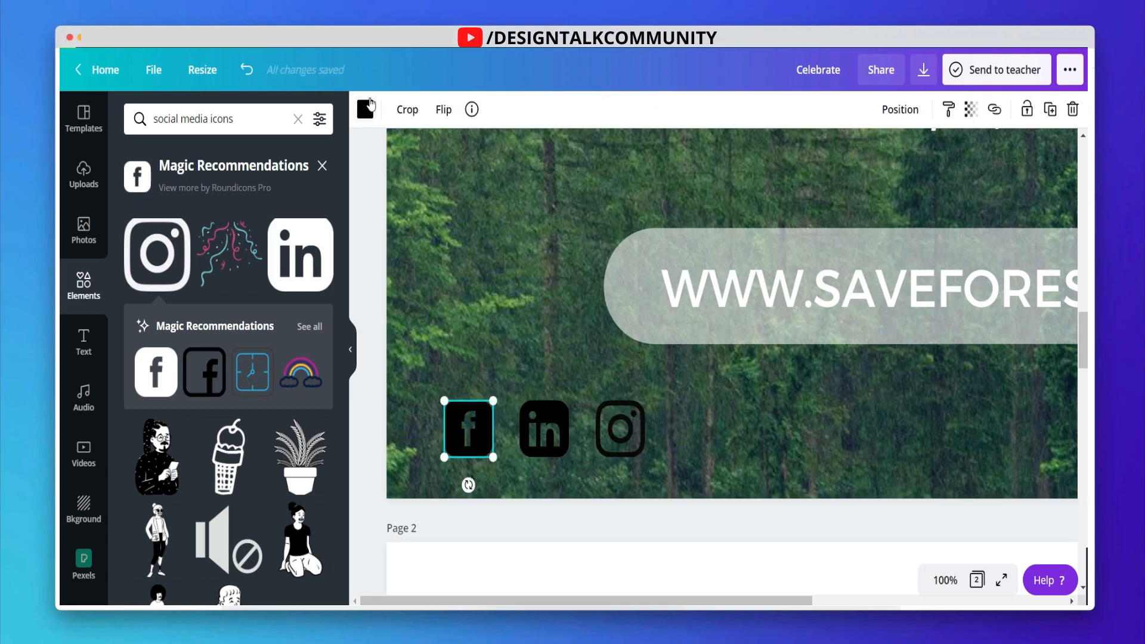
{"action": "left_click", "coordinate": [366, 109]}
{"action": "left_click", "coordinate": [243, 262]}
{"action": "left_click", "coordinate": [555, 430]}
{"action": "left_click", "coordinate": [246, 263]}
{"action": "left_click", "coordinate": [620, 427]}
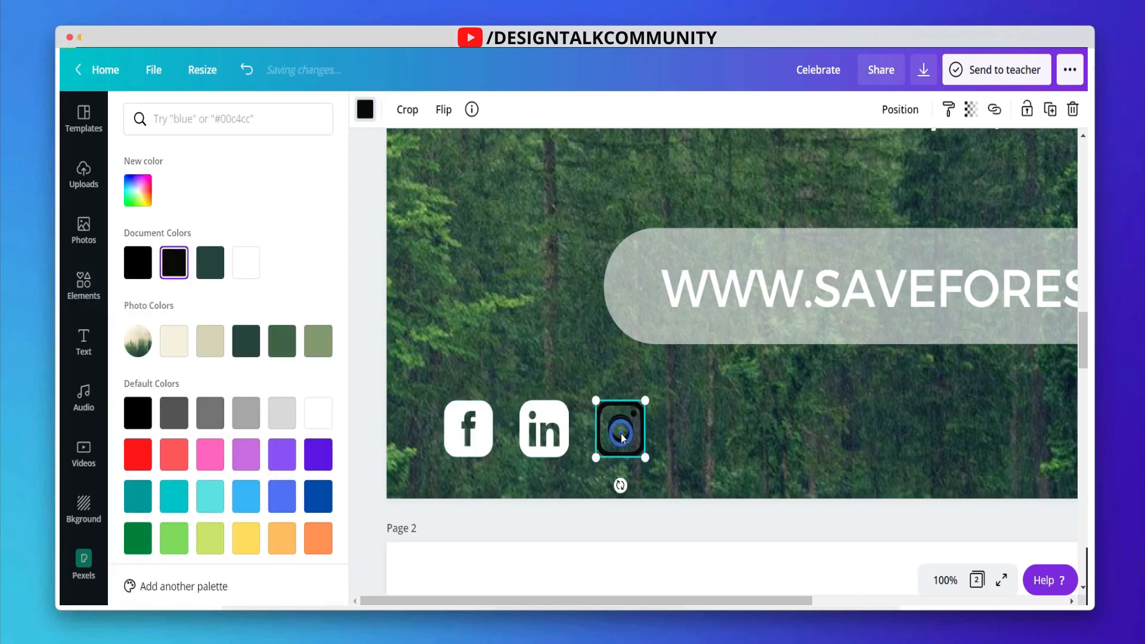
{"action": "left_click", "coordinate": [247, 264]}
Step: Delete the blank second page of the design
{"action": "left_click", "coordinate": [948, 580]}
{"action": "left_click", "coordinate": [946, 518]}
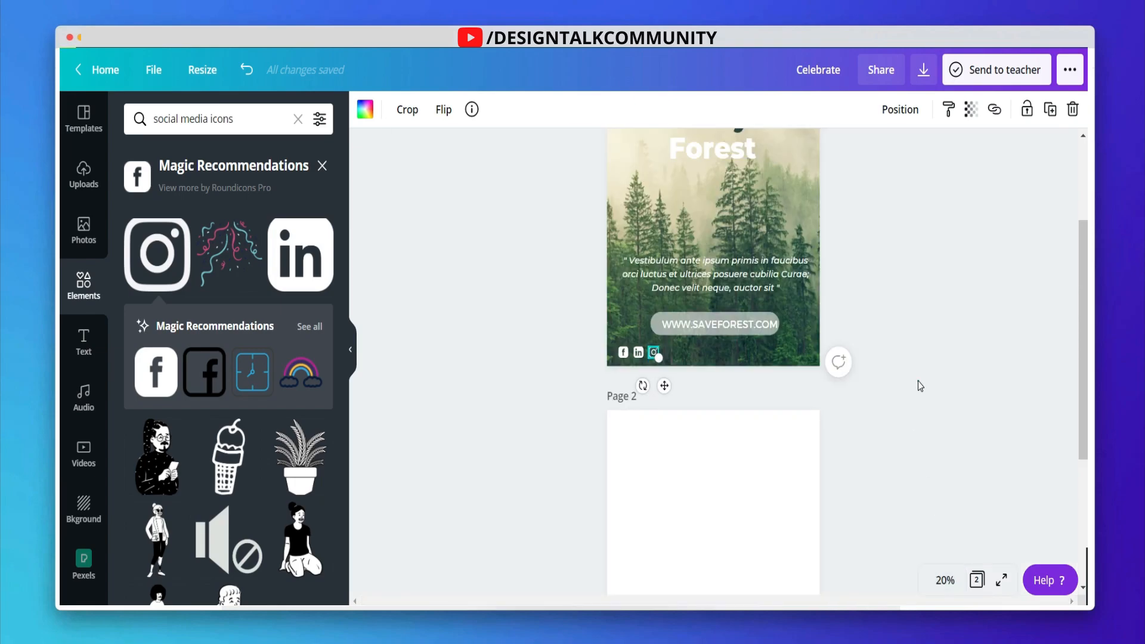
{"action": "left_click", "coordinate": [918, 381]}
{"action": "scroll", "coordinate": [828, 567], "scroll_direction": "down", "scroll_amount": 2}
{"action": "left_click", "coordinate": [785, 473]}
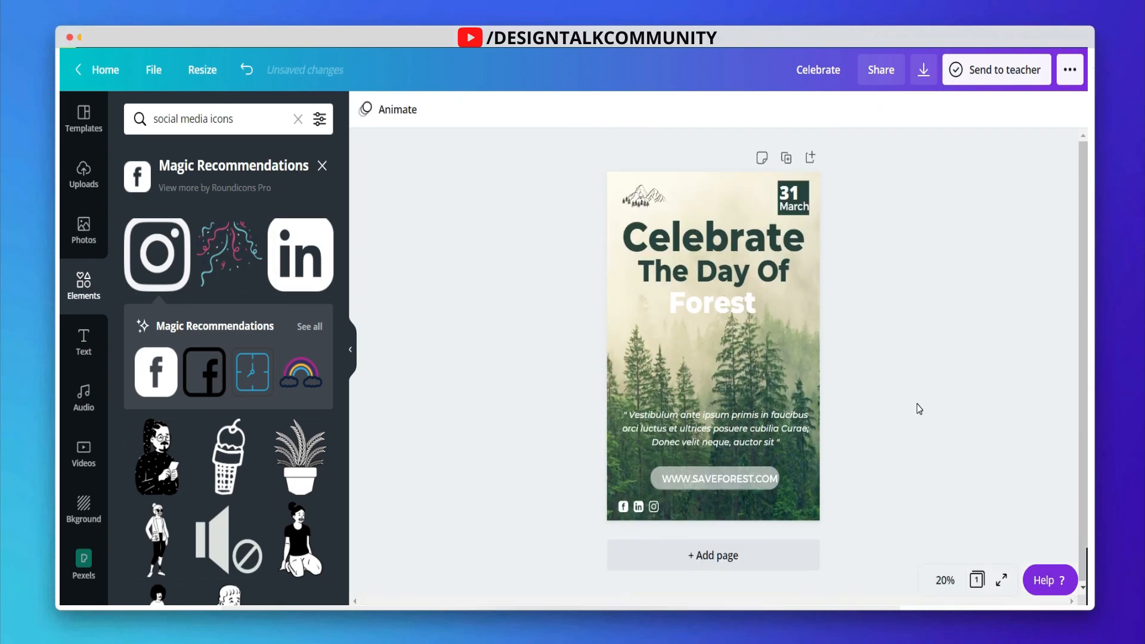